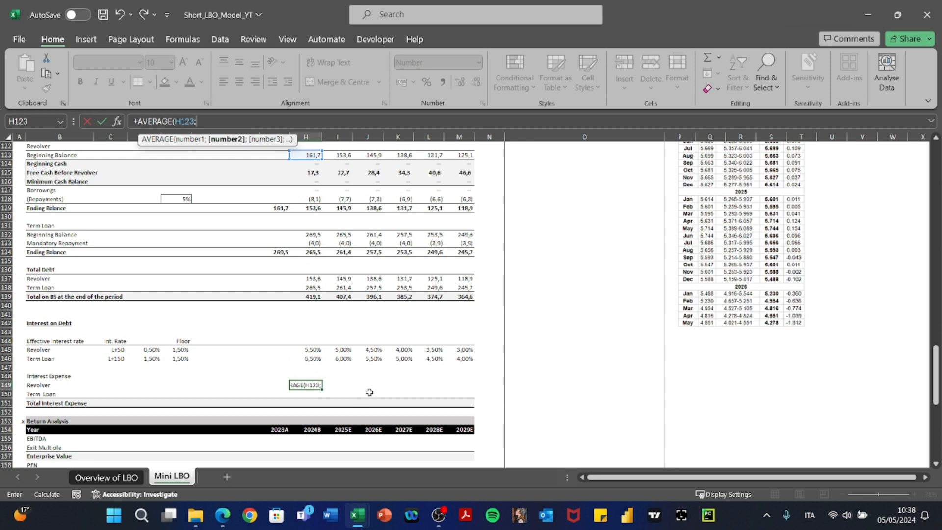
# Enter the revolver interest formula =-AVERAGE(H123;H129)*H145 in H149.
pyautogui.click(315, 208)
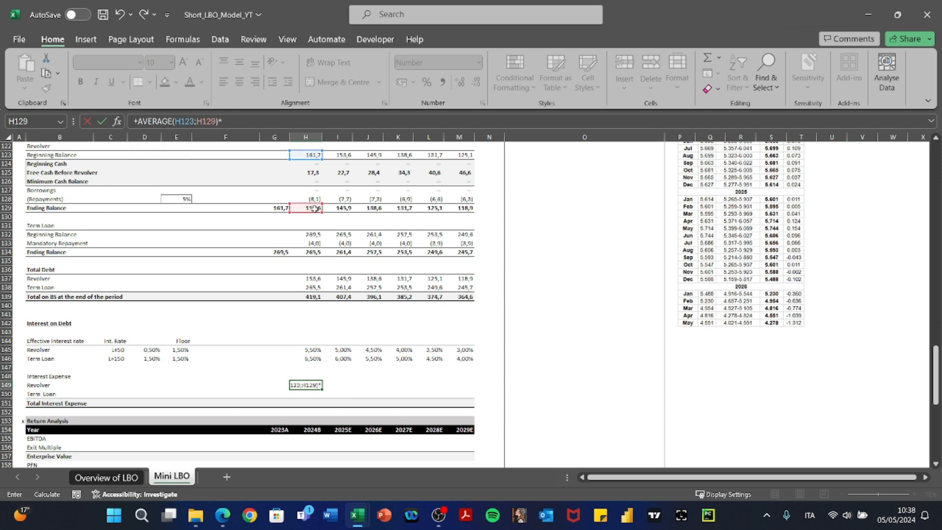
pyautogui.write(')*')
pyautogui.click(308, 350)
pyautogui.press('Return')
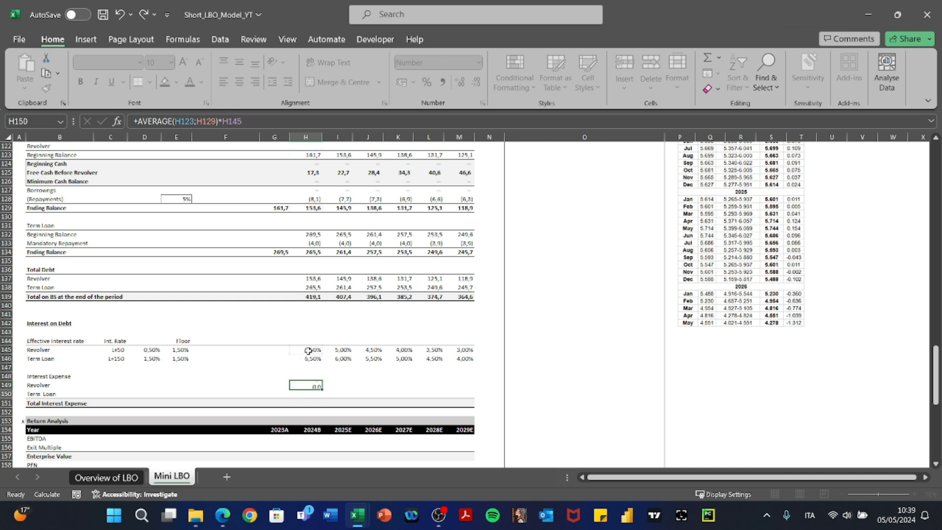
pyautogui.press('F2')
pyautogui.press('Up')
pyautogui.press('F2')
pyautogui.press('Left')
pyautogui.press('Left')
pyautogui.press('Left')
pyautogui.press('Left')
pyautogui.press('Left')
pyautogui.press('Left')
pyautogui.press('Left')
pyautogui.press('Left')
pyautogui.press('Left')
pyautogui.press('Left')
pyautogui.press('Left')
pyautogui.press('Left')
pyautogui.press('Left')
pyautogui.press('Left')
pyautogui.press('Left')
pyautogui.press('Left')
pyautogui.press('Left')
pyautogui.press('Left')
pyautogui.press('Left')
pyautogui.press('Left')
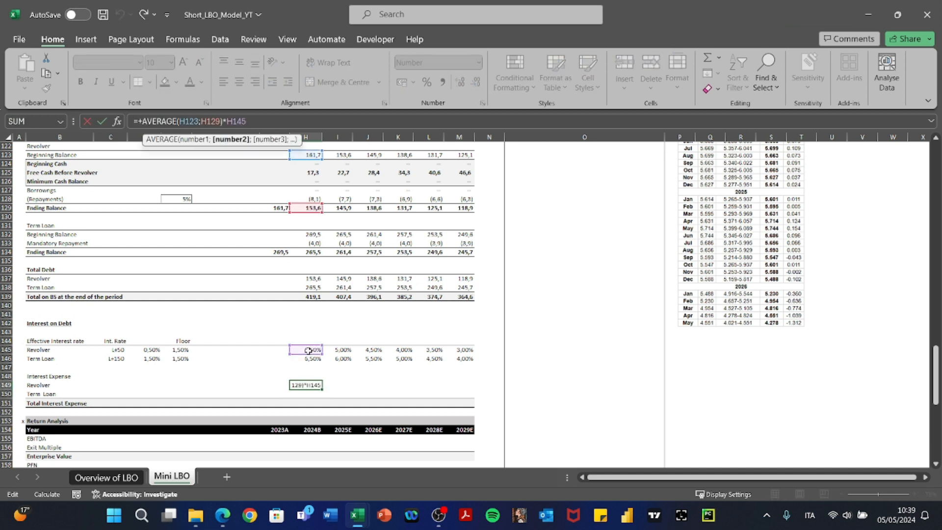
pyautogui.press('Delete')
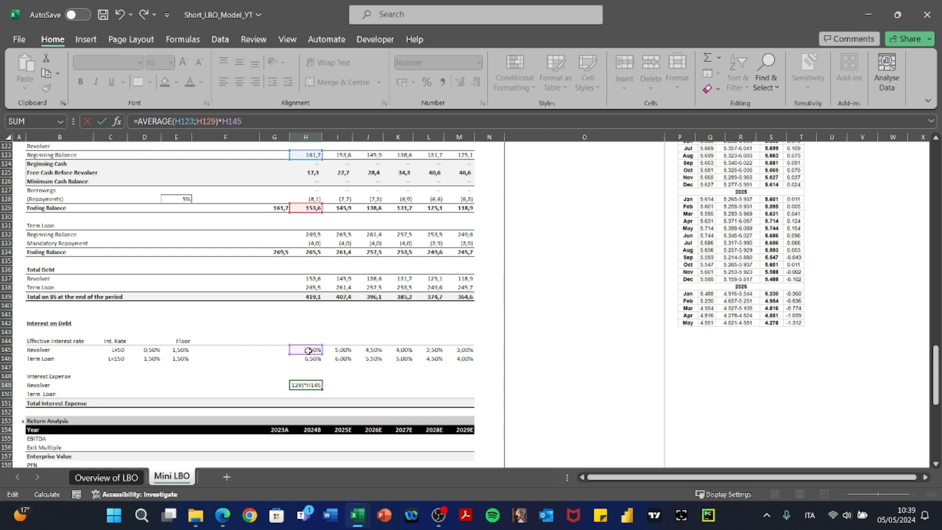
pyautogui.write('-')
pyautogui.hotkey('ctrl', 'Return')
# Give H149 the parentheses number format of the mandatory repayment cell H133.
pyautogui.press('Up')
pyautogui.press('Up')
pyautogui.press('Up')
pyautogui.press('Up')
pyautogui.press('Up')
pyautogui.press('Up')
pyautogui.press('Up')
pyautogui.press('Up')
pyautogui.press('Up')
pyautogui.press('Up')
pyautogui.press('Up')
pyautogui.press('Up')
pyautogui.press('Up')
pyautogui.press('Up')
pyautogui.press('Up')
pyautogui.press('Up')
pyautogui.press('Up')
pyautogui.press('Up')
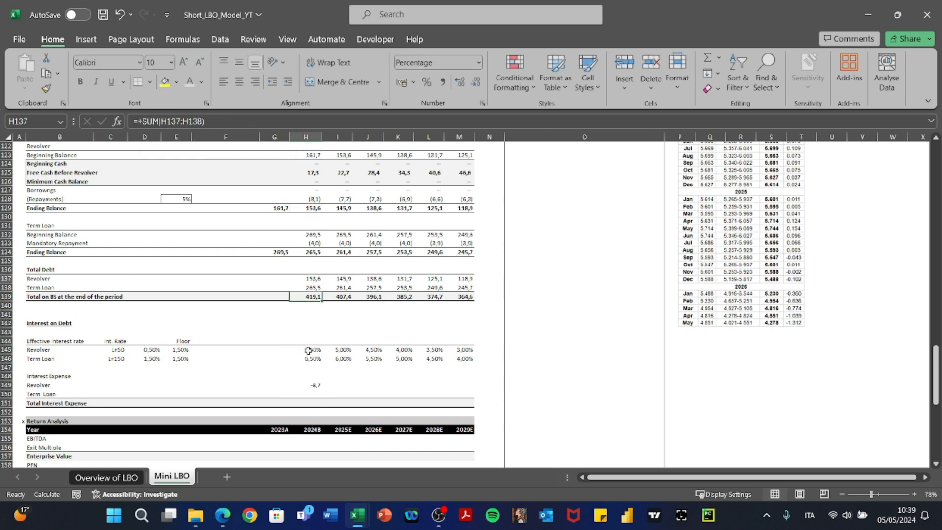
pyautogui.press('Down')
pyautogui.press('Down')
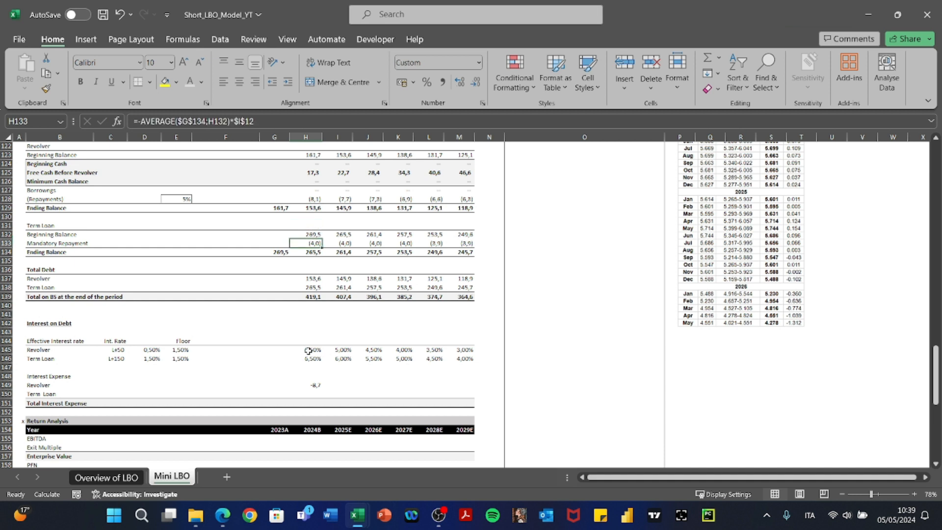
pyautogui.hotkey('ctrl', 'c')
pyautogui.press('Down')
pyautogui.press('Down')
pyautogui.press('Down')
pyautogui.press('Down')
pyautogui.press('Down')
pyautogui.press('Down')
pyautogui.press('Down')
pyautogui.press('Down')
pyautogui.press('Down')
pyautogui.press('Down')
pyautogui.press('Down')
pyautogui.press('Down')
pyautogui.press('Down')
pyautogui.press('Down')
pyautogui.press('Down')
pyautogui.press('Down')
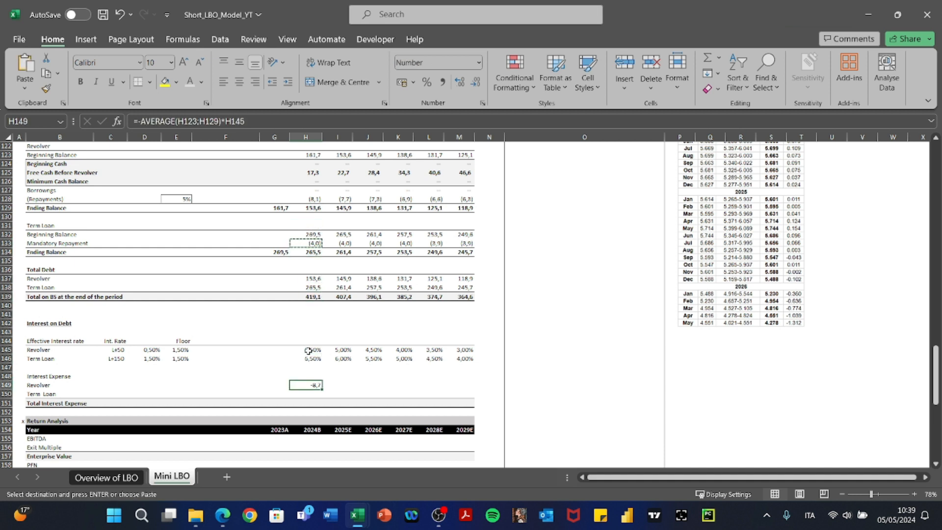
pyautogui.hotkey('ctrl', 'alt', 'v')
pyautogui.press('t')
# Paste the revolver interest formula and its formatting across I149:M149.
pyautogui.press('Return')
pyautogui.hotkey('shift', 'Right')
pyautogui.hotkey('shift', 'Right')
pyautogui.hotkey('shift', 'Right')
pyautogui.hotkey('shift', 'Right')
pyautogui.hotkey('shift', 'Right')
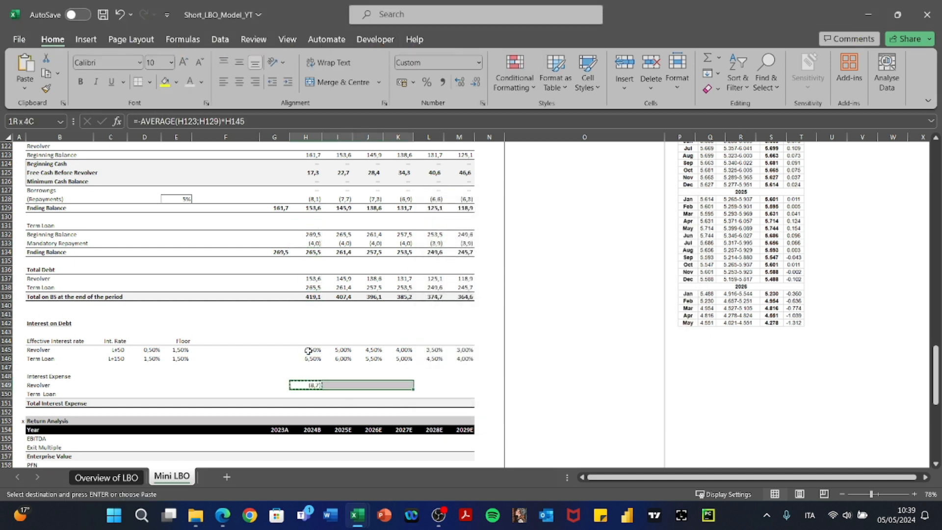
pyautogui.hotkey('ctrl', 'alt', 'v')
pyautogui.press('f')
pyautogui.press('Return')
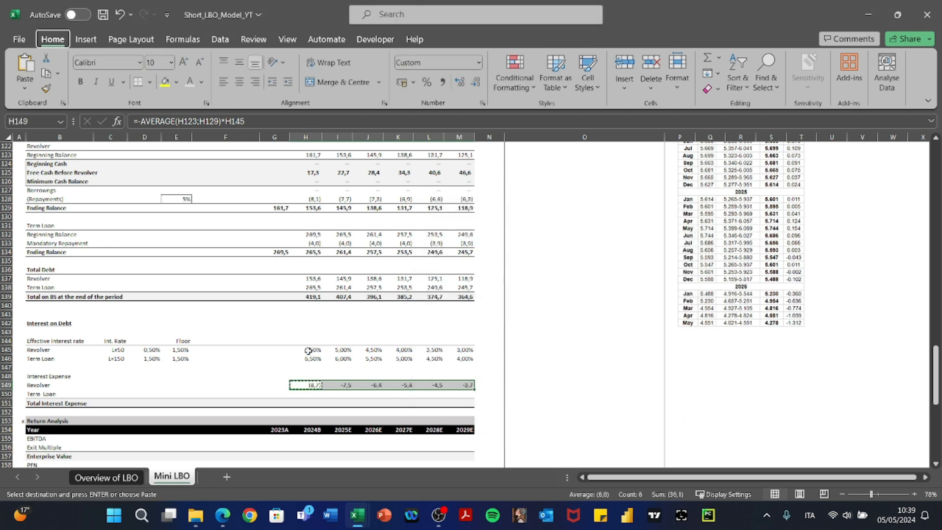
pyautogui.hotkey('ctrl', 'alt', 'v')
pyautogui.press('t')
pyautogui.press('Return')
pyautogui.press('Escape')
pyautogui.press('Right')
pyautogui.press('Right')
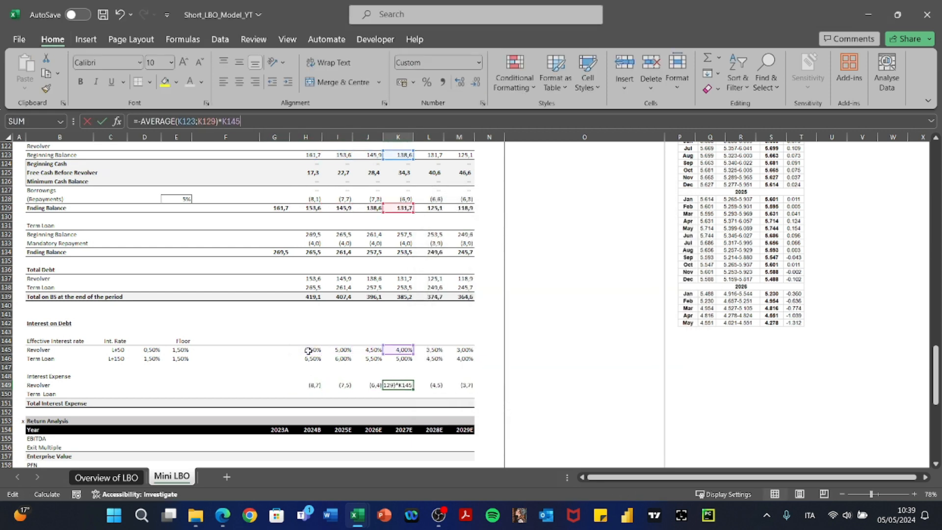
# Enter the term loan interest formula =-H146*AVERAGE(H132;H134) in H150.
pyautogui.press('Left')
pyautogui.press('Left')
pyautogui.press('Down')
pyautogui.write('+')
pyautogui.press('Up')
pyautogui.press('Up')
pyautogui.press('Up')
pyautogui.press('Up')
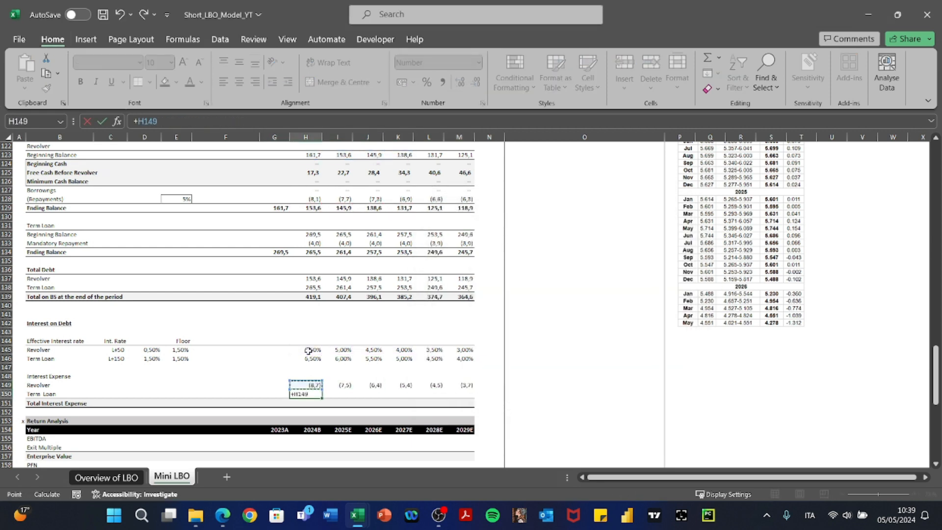
pyautogui.write('*')
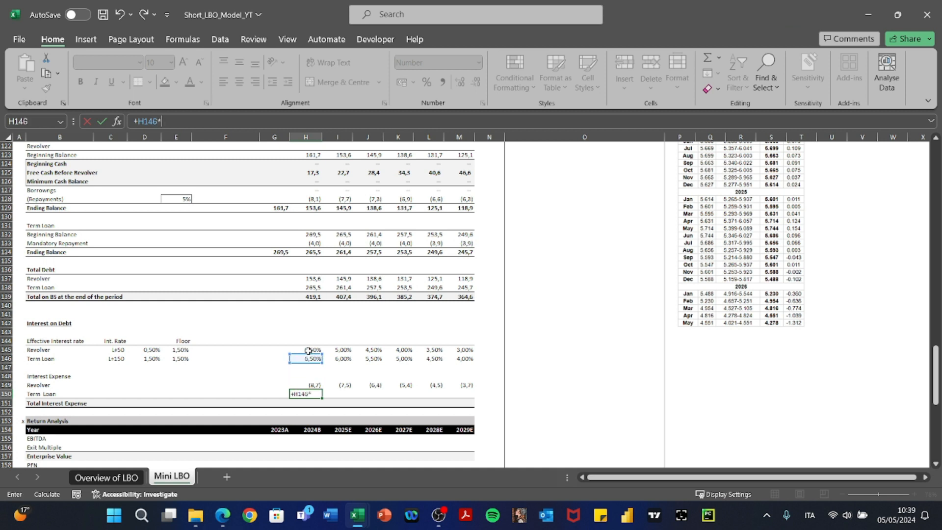
pyautogui.press('BackSpace')
pyautogui.press('BackSpace')
pyautogui.press('BackSpace')
pyautogui.press('BackSpace')
pyautogui.press('BackSpace')
pyautogui.press('BackSpace')
pyautogui.write('-')
pyautogui.press('Up')
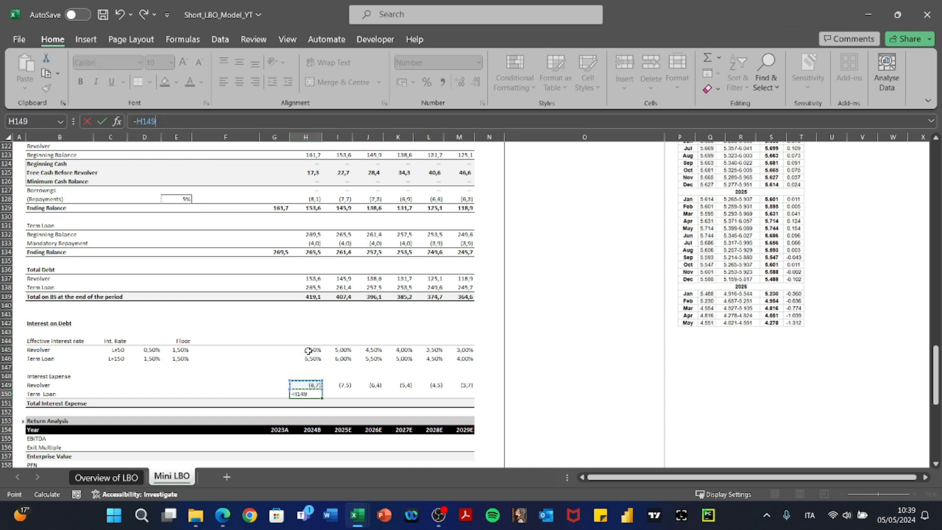
pyautogui.press('Up')
pyautogui.press('Up')
pyautogui.press('Up')
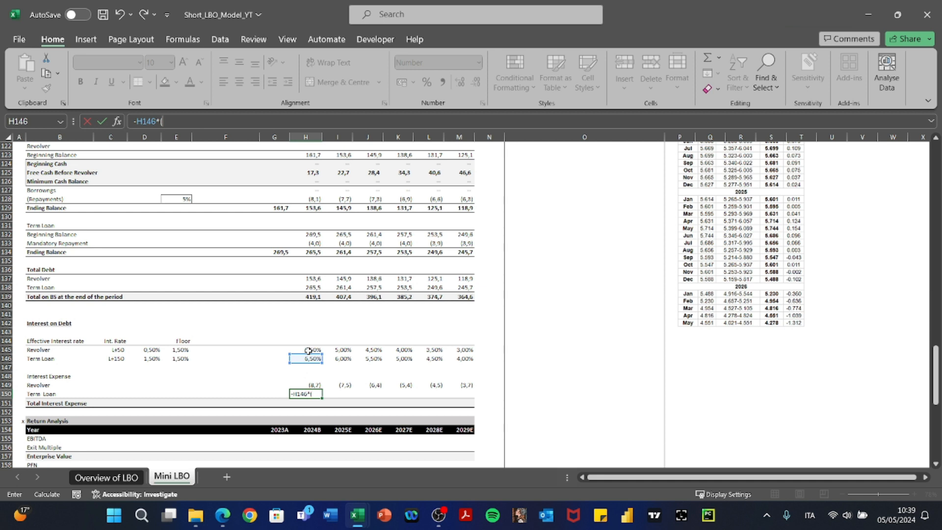
pyautogui.write('*ave')
pyautogui.press('Down')
pyautogui.press('Tab')
pyautogui.press('Up')
pyautogui.press('Up')
pyautogui.press('Up')
pyautogui.press('Up')
pyautogui.press('Up')
pyautogui.press('Up')
pyautogui.press('Up')
pyautogui.press('Up')
pyautogui.press('Up')
pyautogui.press('Up')
pyautogui.press('Up')
pyautogui.press('Up')
pyautogui.press('Up')
pyautogui.press('Up')
pyautogui.press('Up')
pyautogui.press('Up')
pyautogui.press('Up')
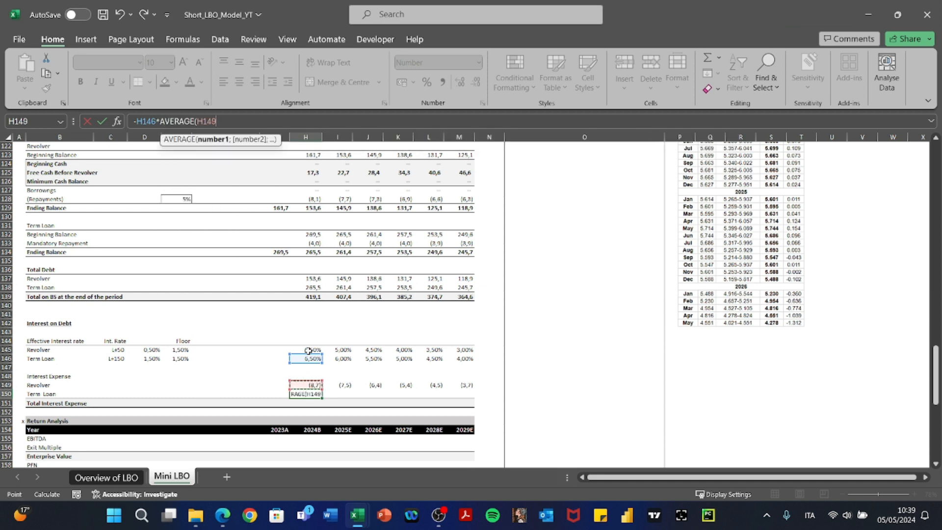
pyautogui.press('Up')
pyautogui.write(';')
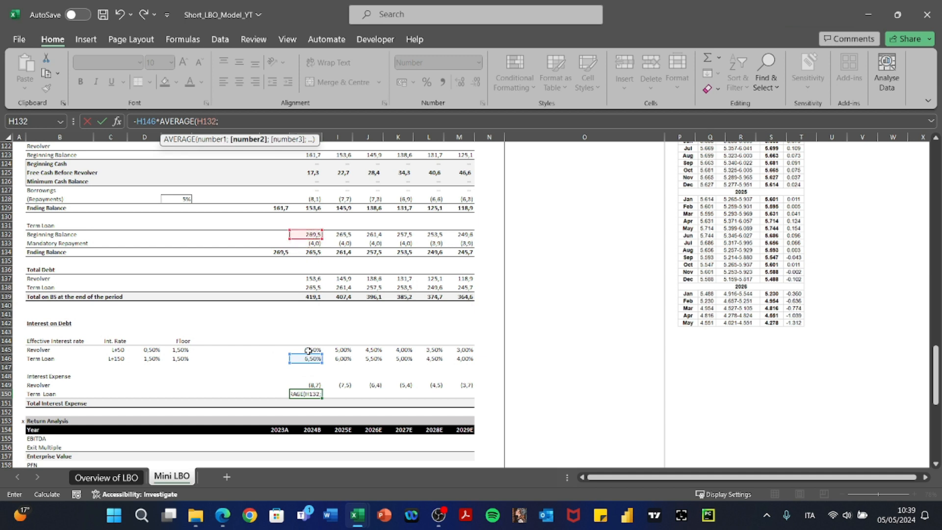
pyautogui.press('Up')
pyautogui.press('Up')
pyautogui.press('Up')
pyautogui.press('Up')
pyautogui.press('Up')
pyautogui.press('Up')
pyautogui.press('Up')
pyautogui.press('Up')
pyautogui.press('Up')
pyautogui.press('Up')
pyautogui.press('Up')
pyautogui.press('Up')
pyautogui.press('Up')
pyautogui.press('Up')
pyautogui.press('Up')
pyautogui.press('Up')
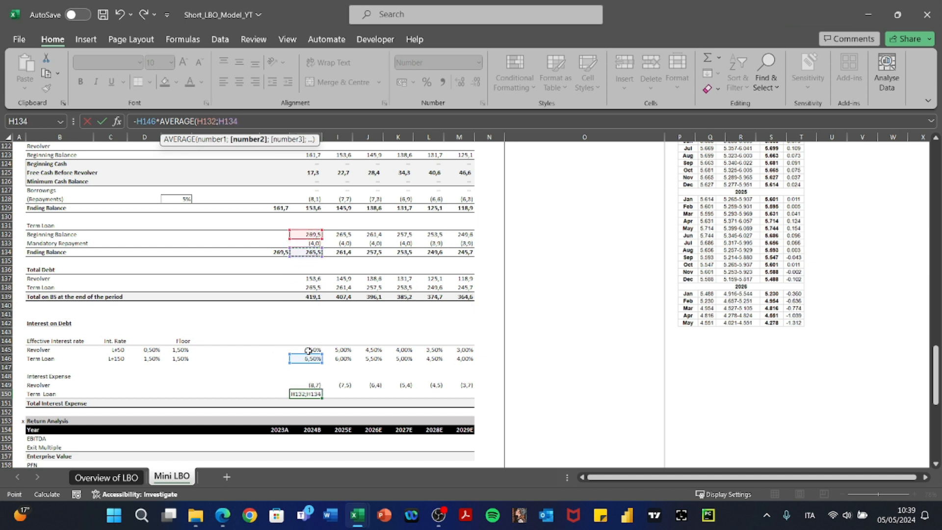
pyautogui.press('Return')
pyautogui.press('Up')
pyautogui.press('Up')
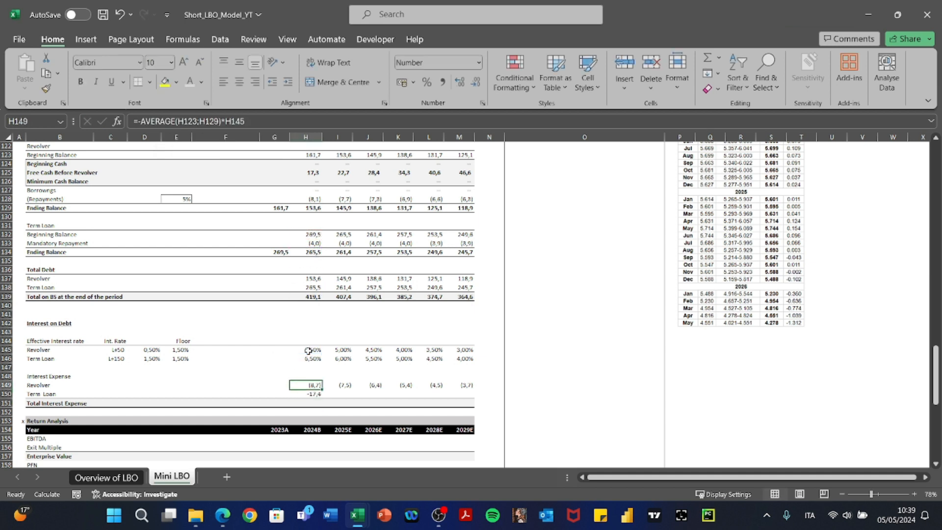
# Give H150 the parentheses format of the revolver interest cell H149.
pyautogui.hotkey('ctrl', 'c')
pyautogui.press('Down')
pyautogui.hotkey('alt', 'e')
pyautogui.press('s')
pyautogui.press('t')
pyautogui.press('Return')
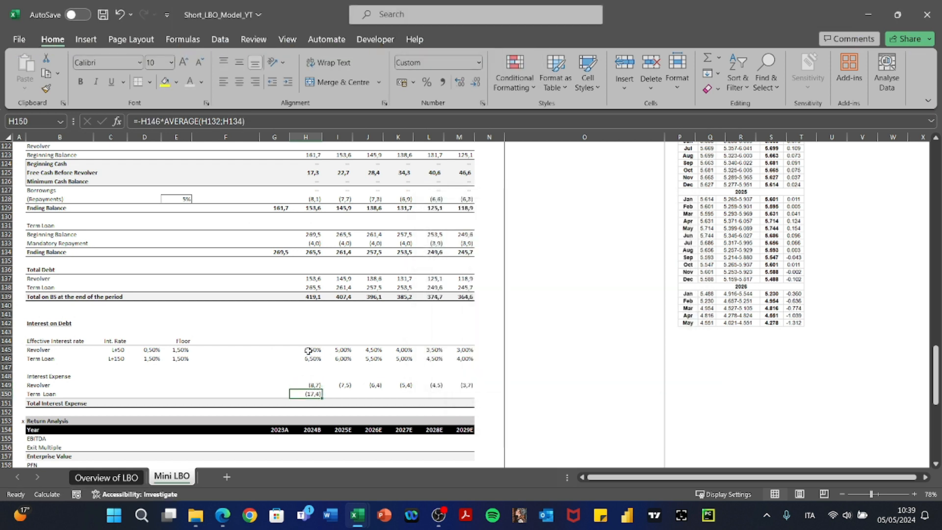
# Paste the term loan interest formula across I150:M150.
pyautogui.hotkey('alt', 'Tab')
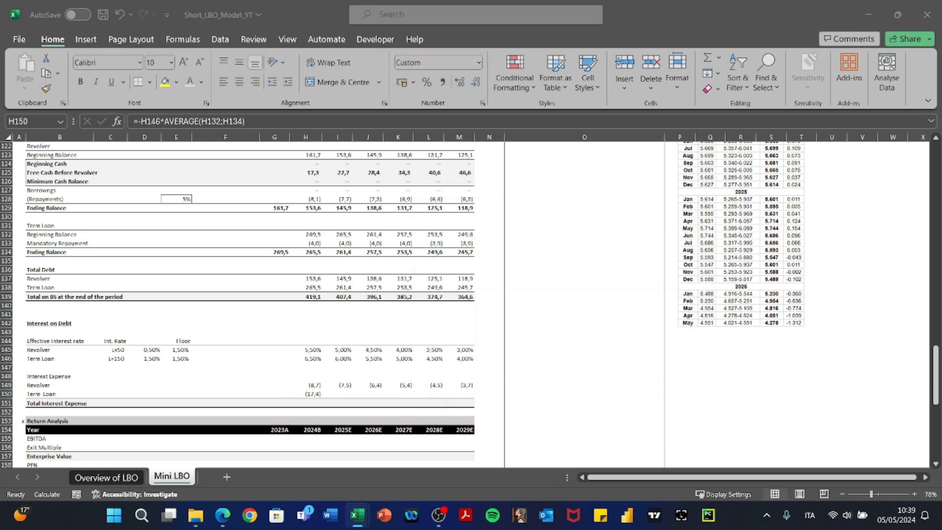
pyautogui.hotkey('alt', 'Tab')
pyautogui.hotkey('ctrl', 'c')
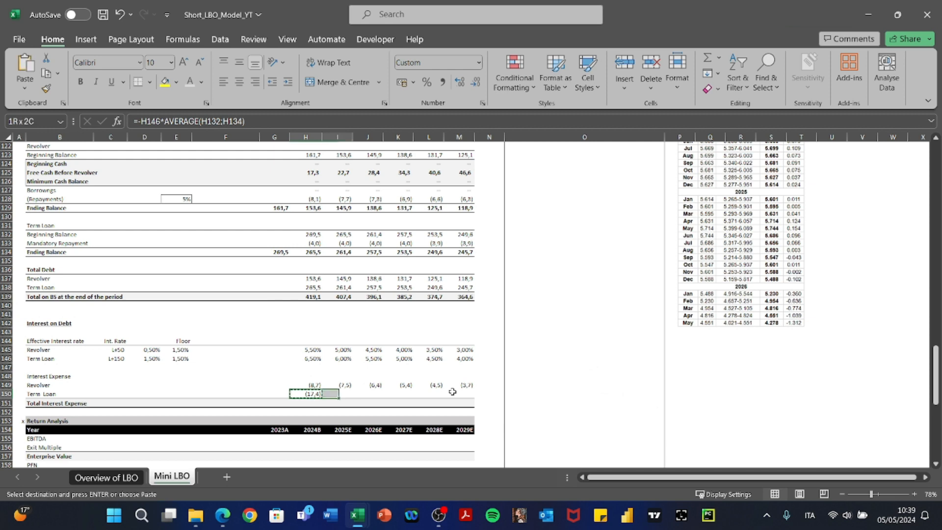
pyautogui.hotkey('shift', 'Right')
pyautogui.hotkey('shift', 'Right')
pyautogui.hotkey('shift', 'Right')
pyautogui.hotkey('shift', 'Right')
pyautogui.hotkey('shift', 'Right')
pyautogui.hotkey('alt', 'e')
pyautogui.press('s')
pyautogui.press('f')
pyautogui.press('Return')
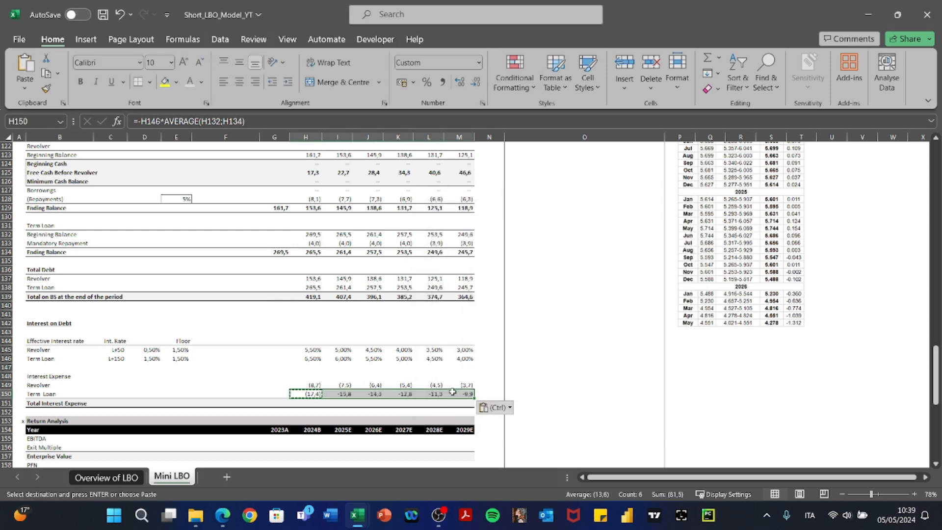
pyautogui.hotkey('alt', 'e')
# Finish formatting the term loan row and enter =SUM(H149:H150) as Total Interest Expense in H151.
pyautogui.press('s')
pyautogui.press('t')
pyautogui.press('Return')
pyautogui.press('Down')
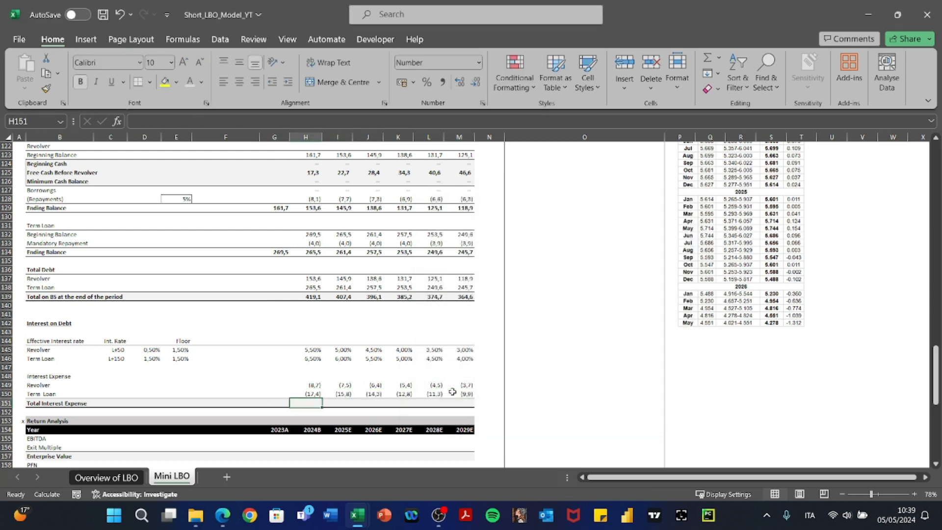
pyautogui.write('+SUM(')
pyautogui.press('Up')
pyautogui.hotkey('shift', 'Up')
pyautogui.hotkey('ctrl', 'Return')
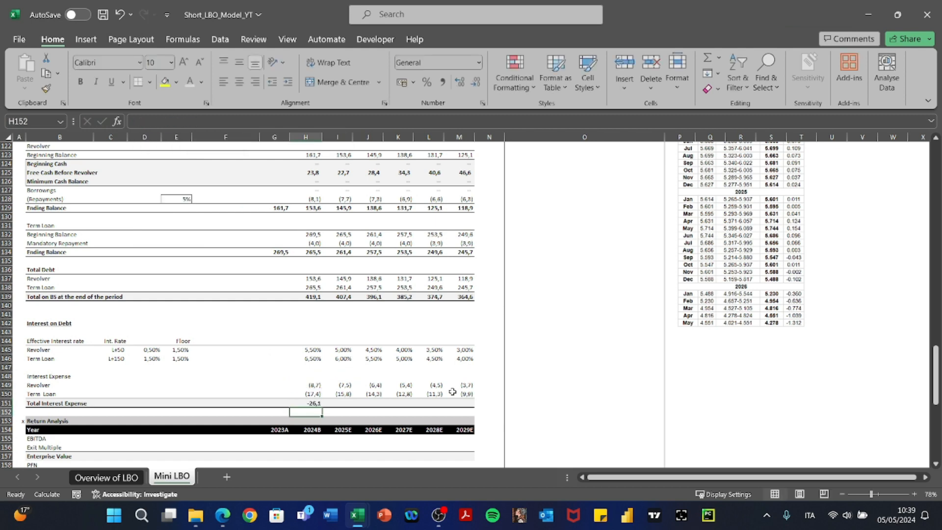
# Format H151 with a custom number format showing negatives in parentheses.
pyautogui.hotkey('ctrl', '1')
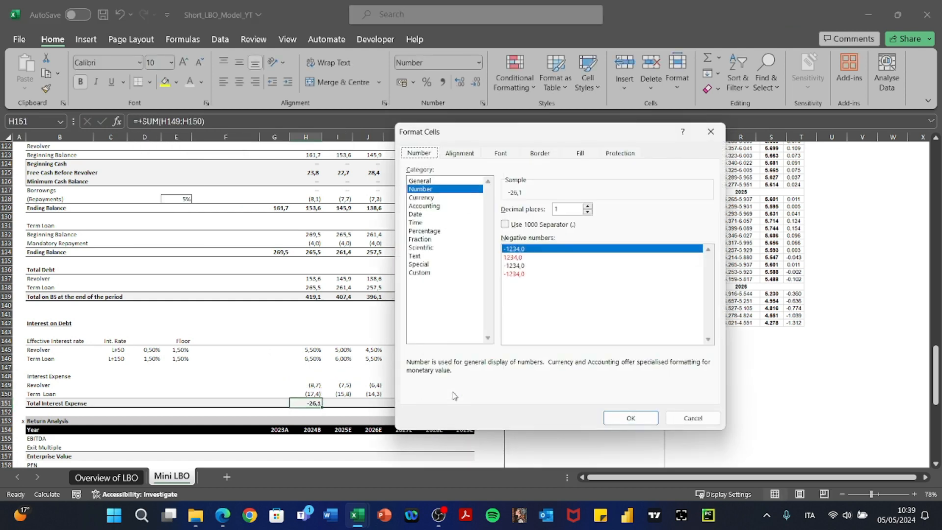
pyautogui.click(418, 272)
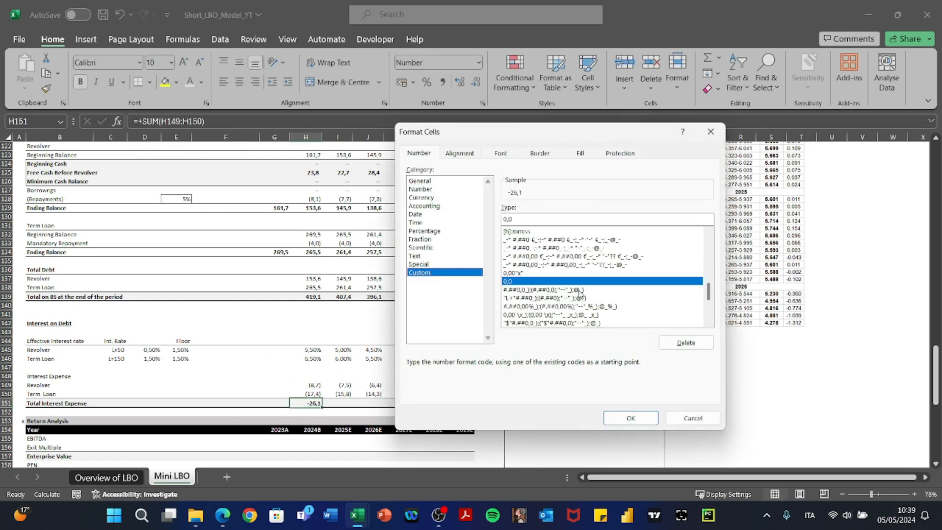
pyautogui.click(579, 290)
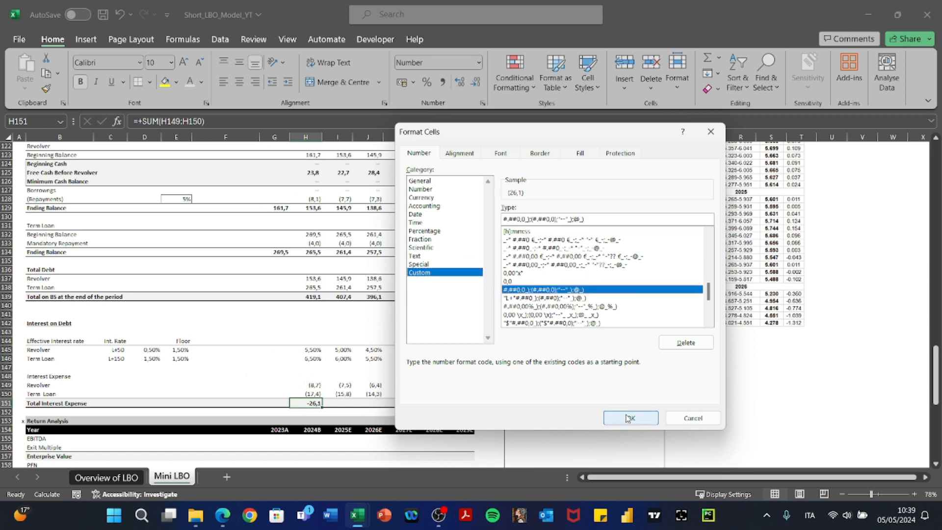
pyautogui.click(628, 418)
# Paste the total interest formula and formatting across I151:M151.
pyautogui.hotkey('ctrl', 'c')
pyautogui.press('Right')
pyautogui.hotkey('shift', 'Right')
pyautogui.hotkey('shift', 'Right')
pyautogui.hotkey('shift', 'Right')
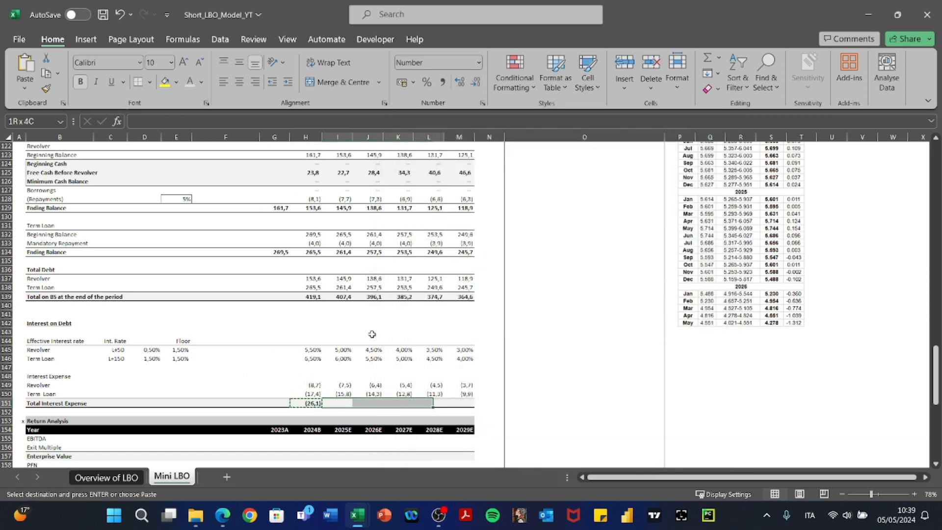
pyautogui.hotkey('shift', 'Right')
pyautogui.hotkey('alt', 'e')
pyautogui.press('s')
pyautogui.press('f')
pyautogui.press('Return')
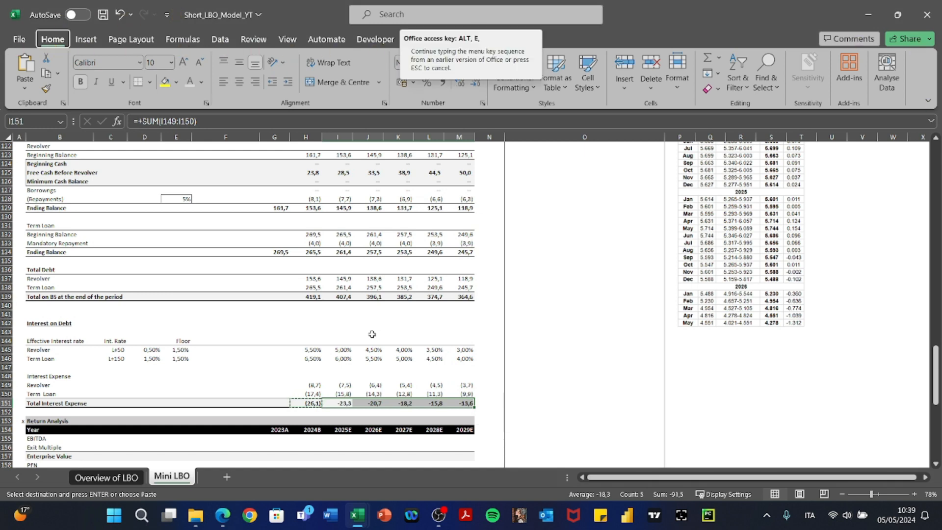
pyautogui.press('s')
pyautogui.press('t')
pyautogui.press('Return')
pyautogui.press('Escape')
pyautogui.press('Left')
pyautogui.press('Right')
pyautogui.press('Right')
pyautogui.press('Right')
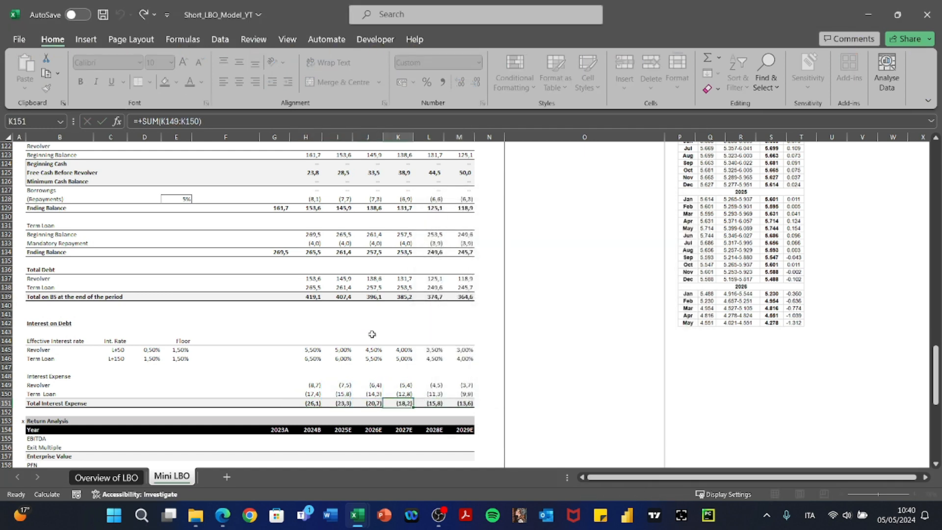
pyautogui.press('Left')
pyautogui.press('Left')
pyautogui.press('Left')
# Set the Interest Expense cells H84:M84 to No Fill.
pyautogui.scroll(14, 372, 334)
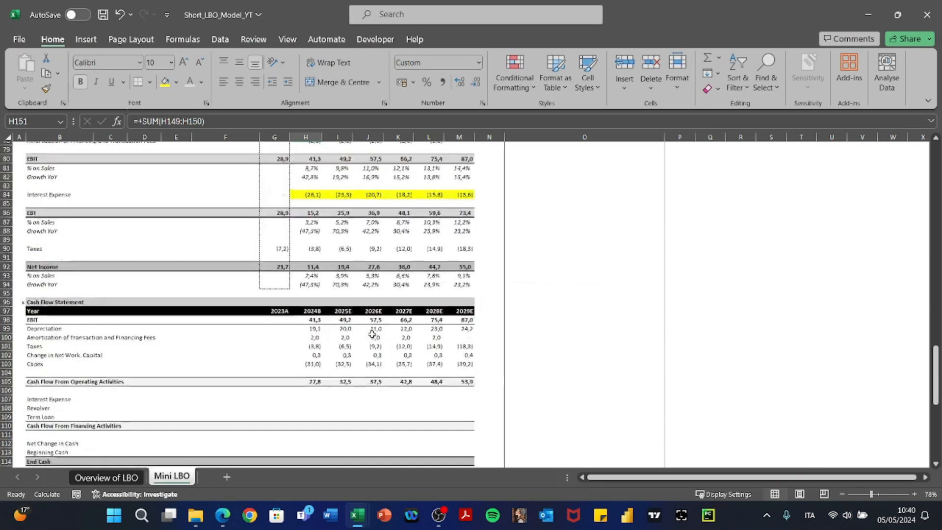
pyautogui.scroll(2, 372, 334)
pyautogui.moveTo(307, 249); pyautogui.dragTo(465, 251)
pyautogui.press('alt')
pyautogui.press('h')
pyautogui.press('h')
pyautogui.press('n')
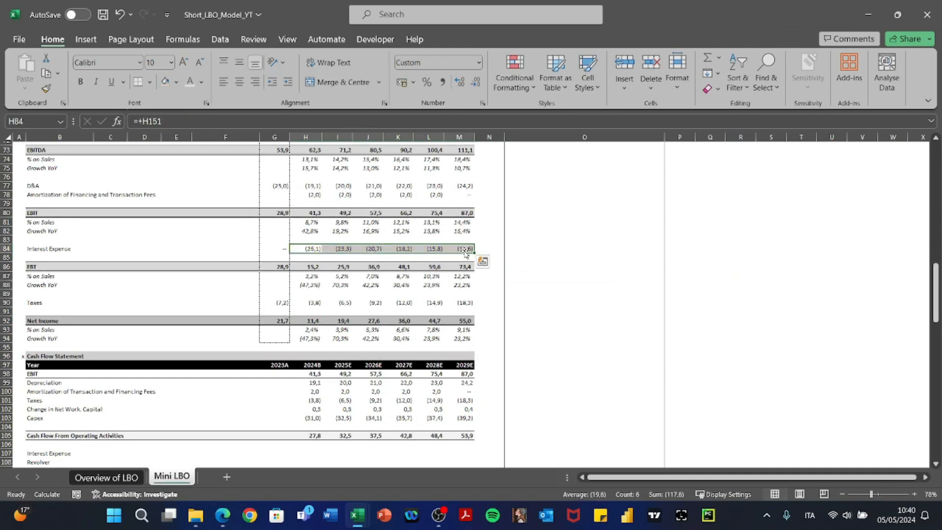
# Review the =+H151 interest links in row 84 and the EBT figures below them.
pyautogui.press('Left')
pyautogui.press('Right')
pyautogui.press('Down')
pyautogui.press('Down')
pyautogui.press('Up')
pyautogui.press('Up')
pyautogui.press('F2')
pyautogui.press('Escape')
pyautogui.press('Right')
pyautogui.press('Right')
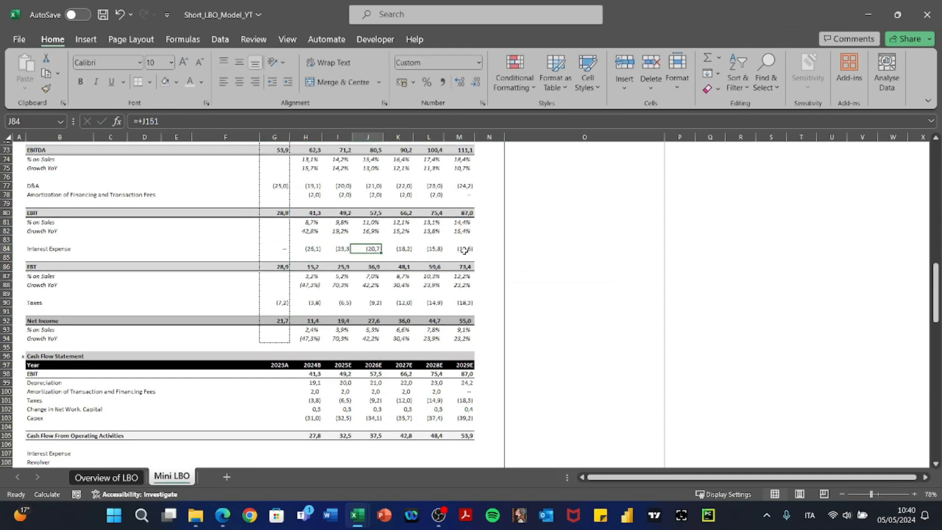
pyautogui.press('Right')
pyautogui.press('Right')
pyautogui.press('Right')
pyautogui.press('Left')
pyautogui.press('Left')
pyautogui.press('Left')
pyautogui.press('Left')
pyautogui.press('Left')
pyautogui.press('Right')
pyautogui.press('Right')
pyautogui.press('F2')
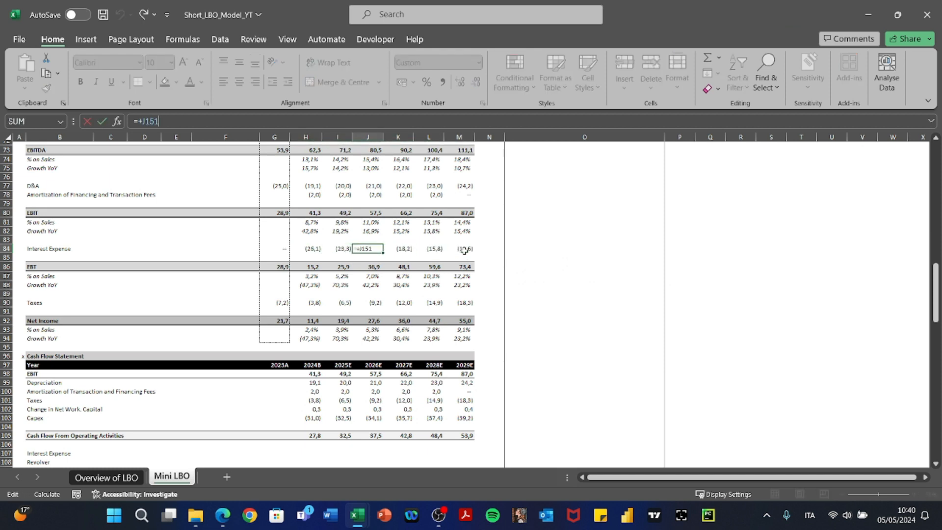
pyautogui.press('Escape')
pyautogui.press('Down')
pyautogui.press('Down')
pyautogui.scroll(-8, 464, 250)
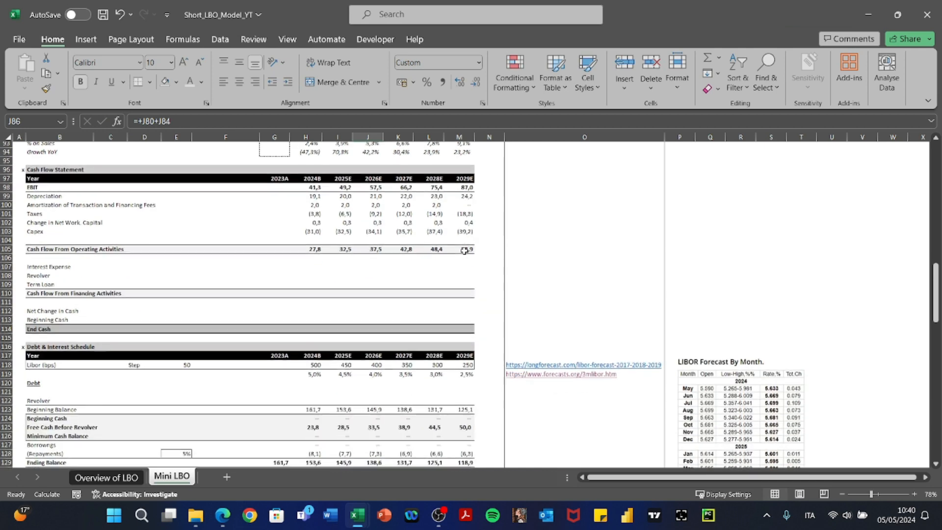
pyautogui.scroll(-3, 464, 251)
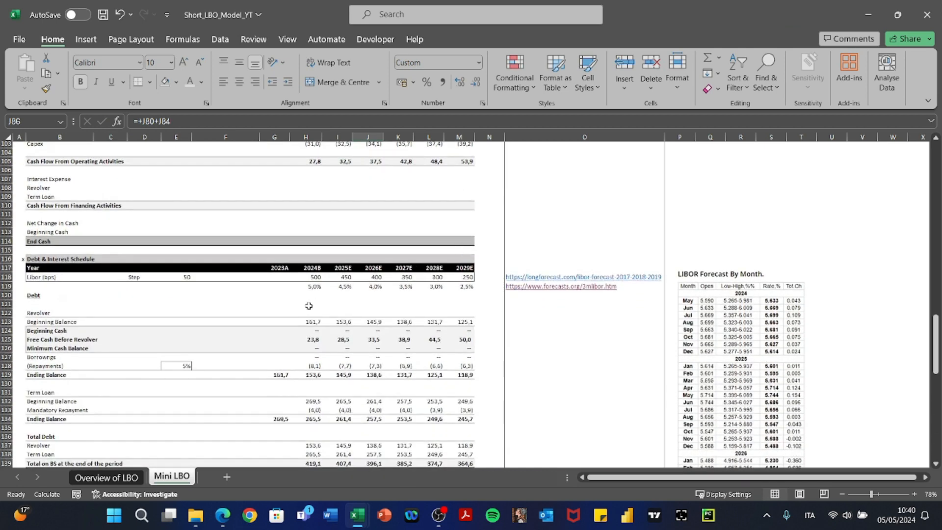
pyautogui.scroll(6, 308, 305)
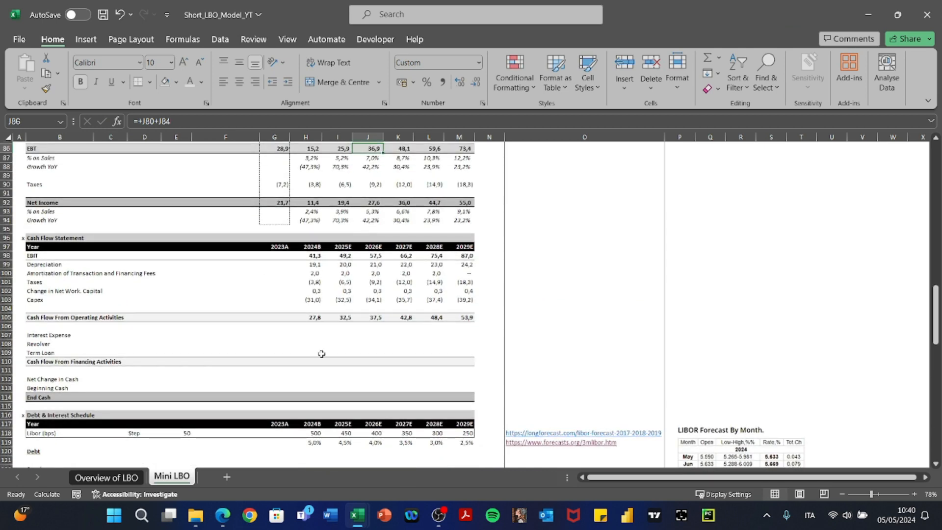
# Enter =+H84 in cash flow cell H107 and paste it across H107:M107.
pyautogui.click(314, 337)
pyautogui.write('+')
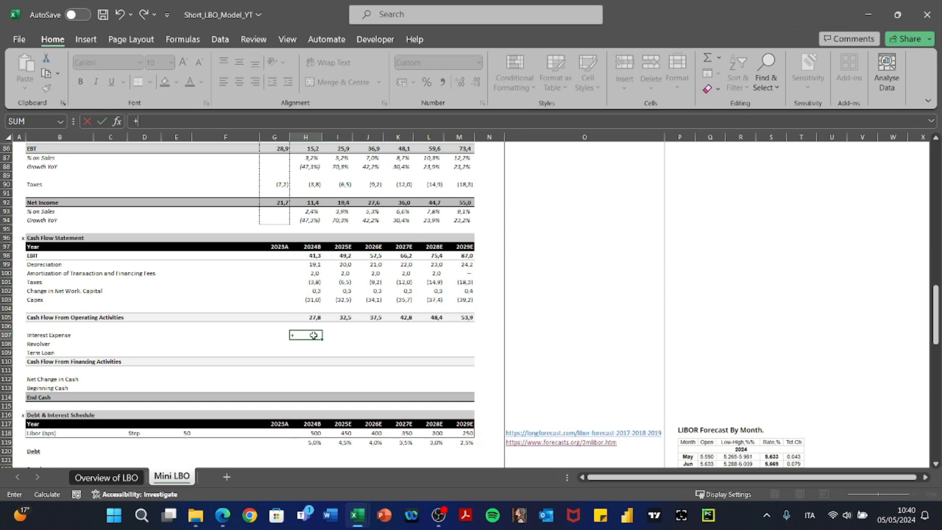
pyautogui.press('Up')
pyautogui.press('Up')
pyautogui.press('Up')
pyautogui.press('Up')
pyautogui.press('Up')
pyautogui.press('Up')
pyautogui.press('Up')
pyautogui.press('Up')
pyautogui.press('Up')
pyautogui.press('Up')
pyautogui.press('Up')
pyautogui.press('Up')
pyautogui.press('Up')
pyautogui.press('Up')
pyautogui.press('Up')
pyautogui.press('Up')
pyautogui.press('Up')
pyautogui.press('Up')
pyautogui.press('Up')
pyautogui.press('Up')
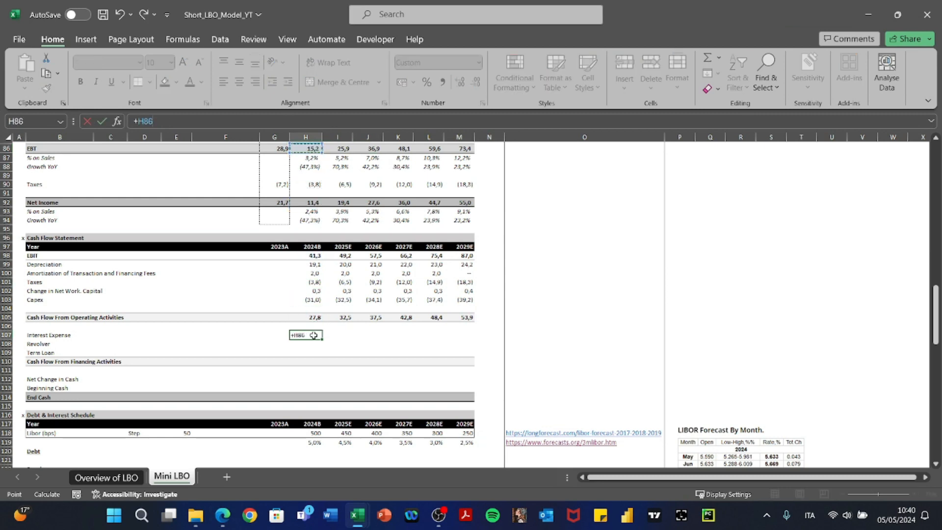
pyautogui.press('Down')
pyautogui.press('Down')
pyautogui.press('Return')
pyautogui.press('Up')
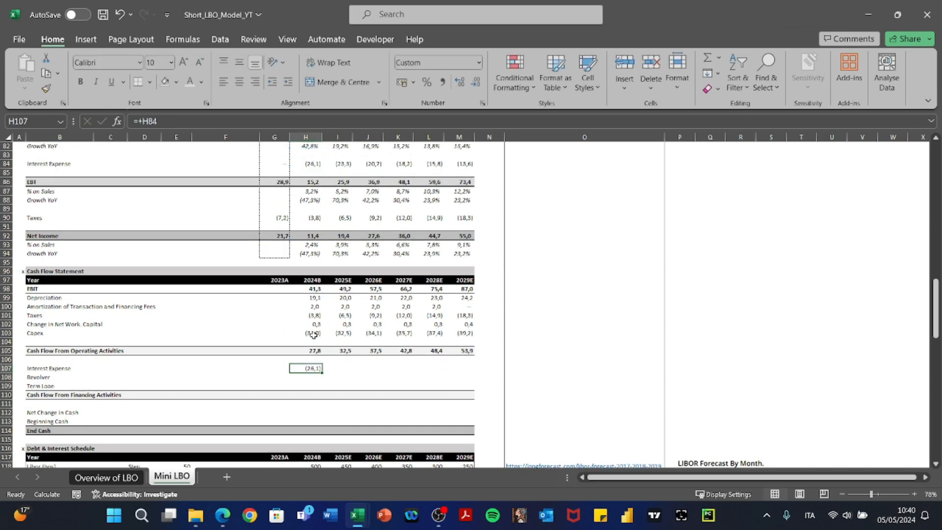
pyautogui.hotkey('ctrl', 'c')
pyautogui.hotkey('shift', 'Right')
pyautogui.hotkey('shift', 'Right')
pyautogui.hotkey('shift', 'Right')
pyautogui.hotkey('shift', 'Right')
pyautogui.hotkey('shift', 'Right')
pyautogui.hotkey('alt', 'e')
pyautogui.press('s')
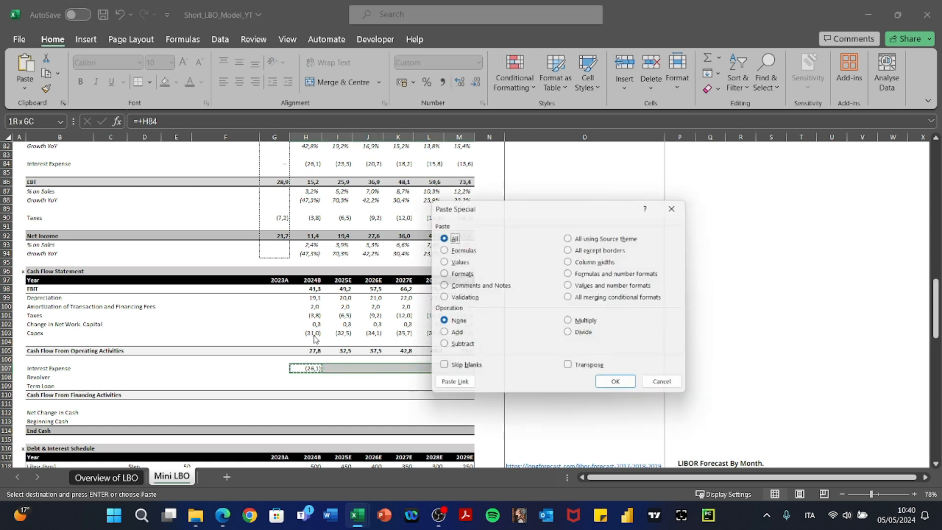
pyautogui.press('Return')
pyautogui.press('Escape')
pyautogui.scroll(-7, 343, 341)
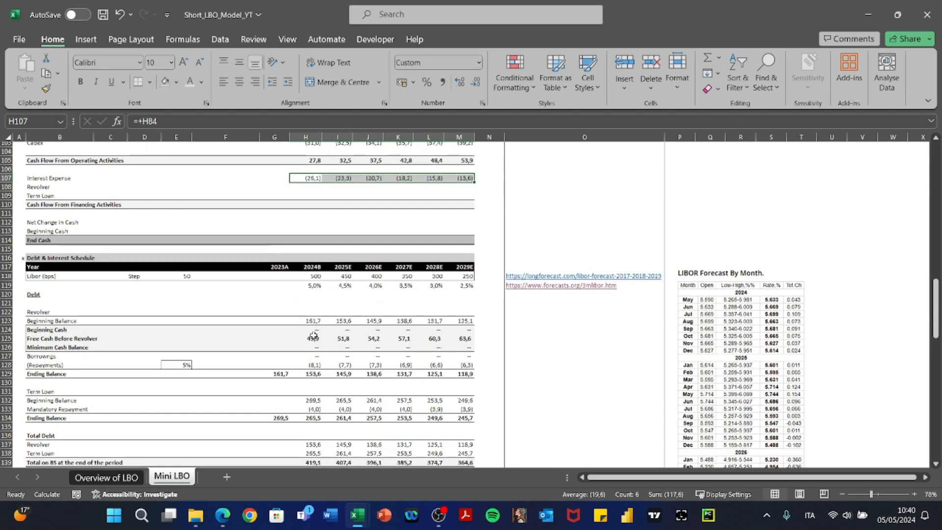
# Change Free Cash Before Revolver to =+H105+H107+H133 across H125:M125, then save the workbook.
pyautogui.doubleClick(310, 339)
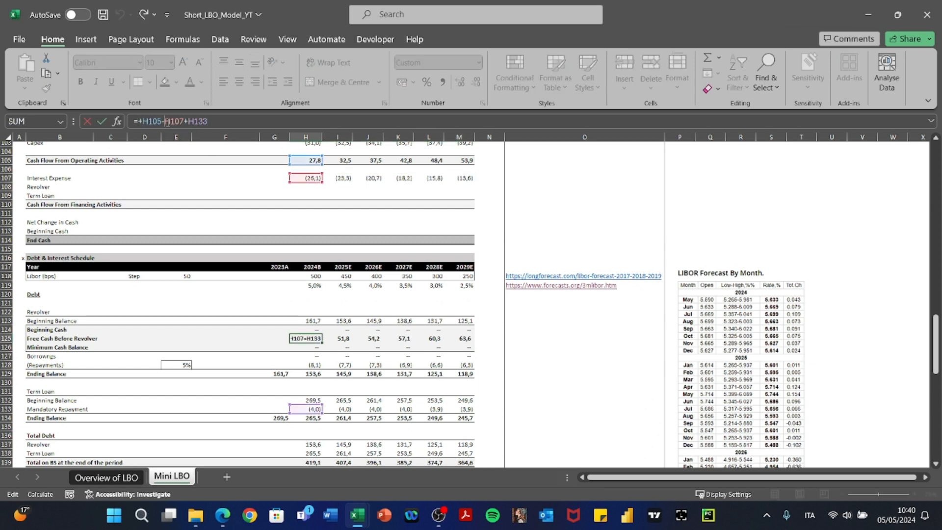
pyautogui.press('BackSpace')
pyautogui.write('+')
pyautogui.hotkey('ctrl', 'Return')
pyautogui.hotkey('ctrl', 'c')
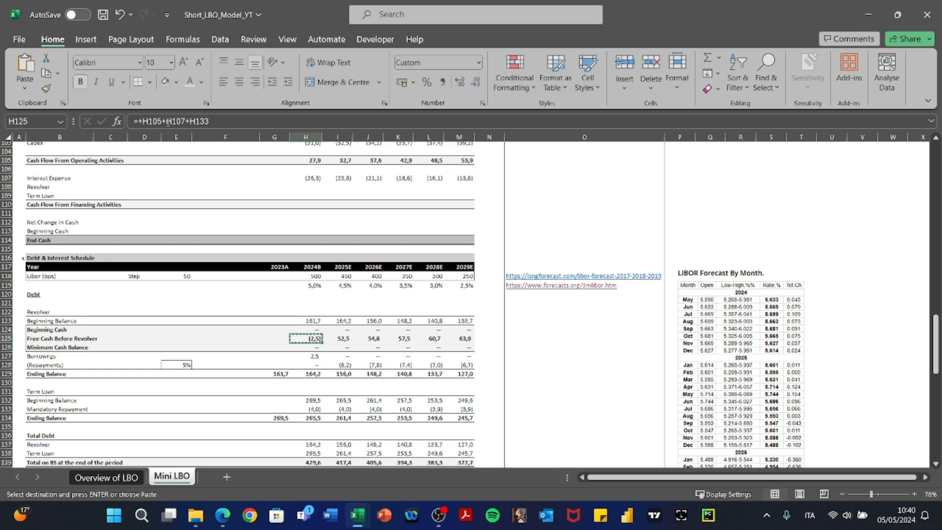
pyautogui.hotkey('shift', 'Right')
pyautogui.hotkey('shift', 'Right')
pyautogui.hotkey('shift', 'Right')
pyautogui.hotkey('shift', 'Right')
pyautogui.hotkey('shift', 'Right')
pyautogui.hotkey('ctrl', 'v')
pyautogui.press('Escape')
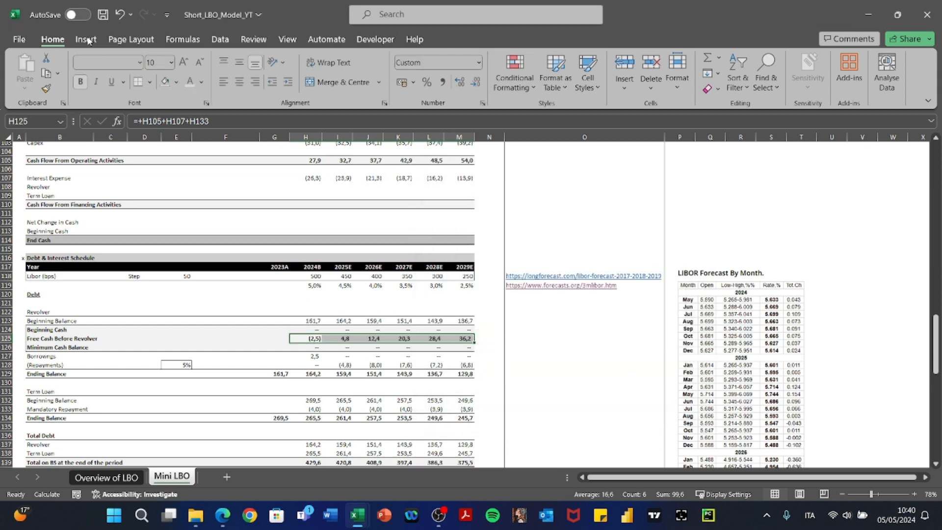
pyautogui.click(102, 18)
# Recheck the 2024B free cash and borrowings formulas without changing them.
pyautogui.press('Left')
pyautogui.press('Right')
pyautogui.press('F2')
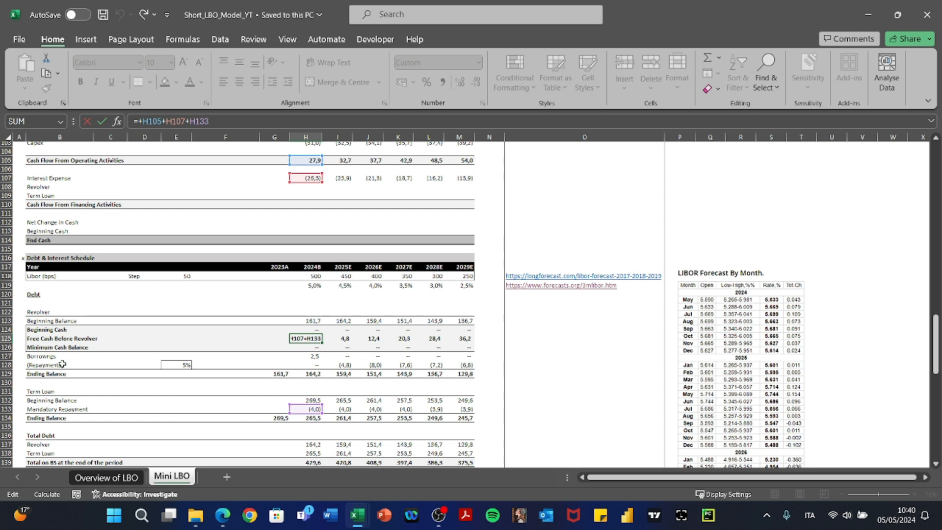
pyautogui.press('Return')
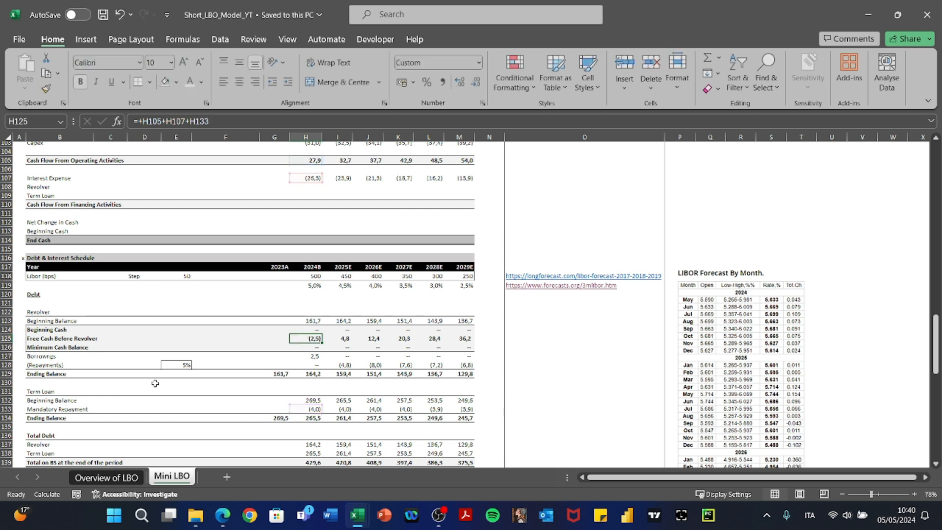
pyautogui.press('Down')
pyautogui.press('F2')
pyautogui.press('Escape')
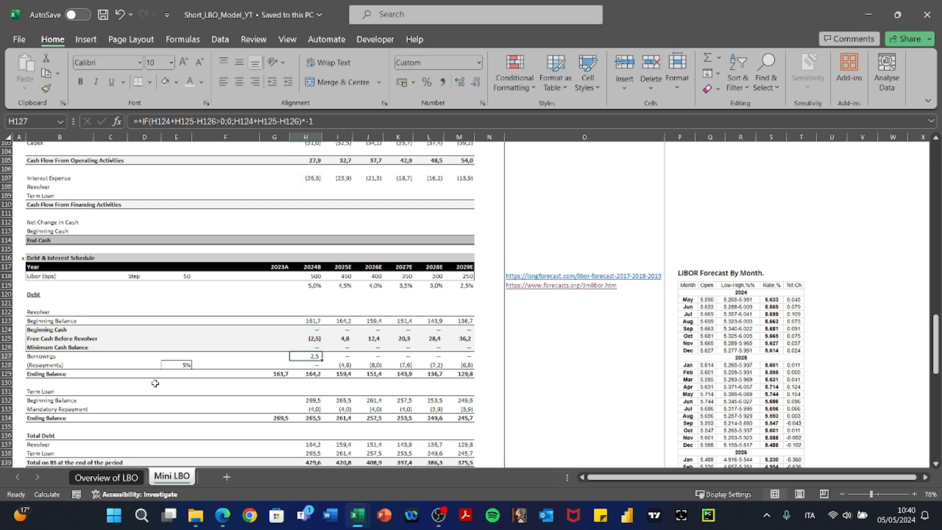
pyautogui.press('Up')
pyautogui.press('Up')
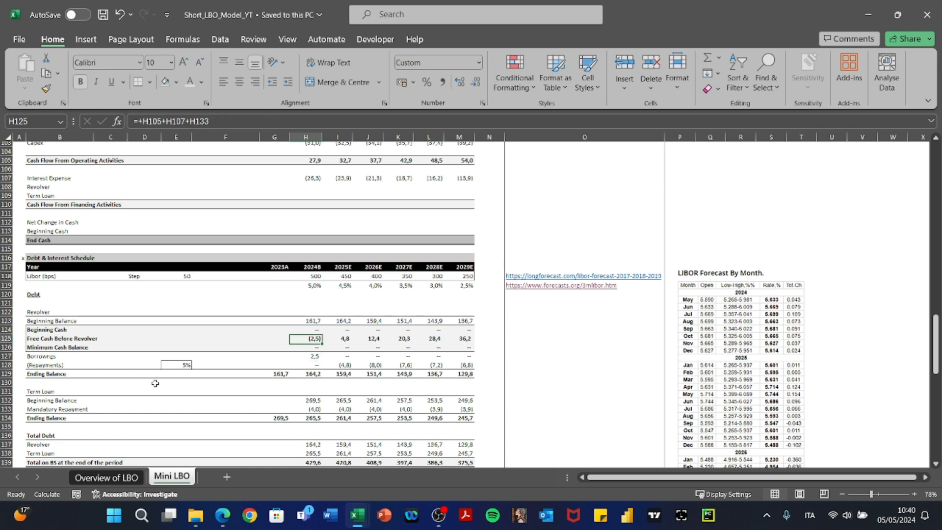
pyautogui.press('Down')
pyautogui.press('Down')
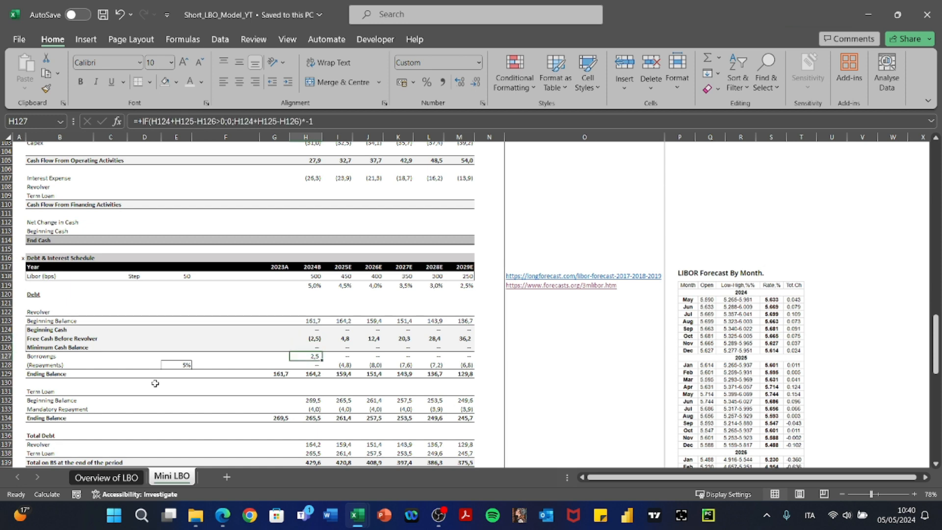
# Scroll down toward the return analysis years, then back to the 2024B Revolver cash flow line.
pyautogui.scroll(-2, 155, 384)
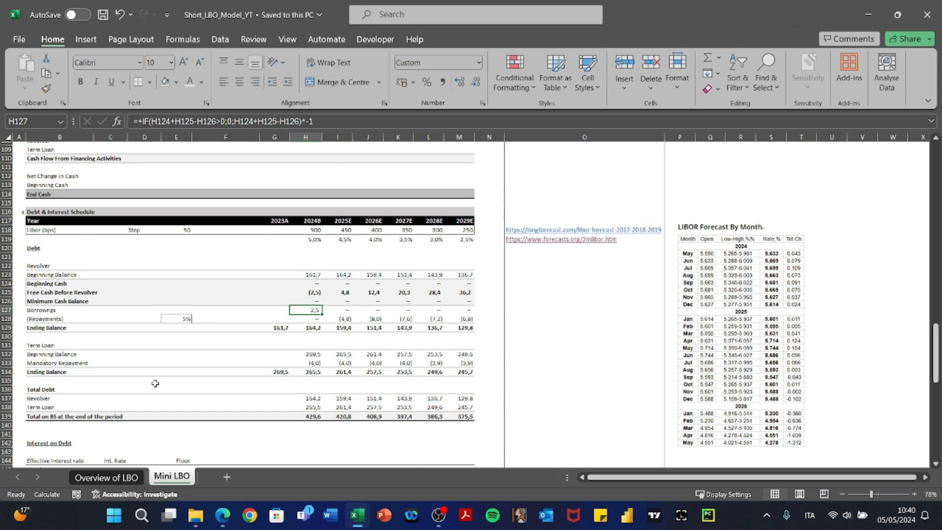
pyautogui.press('Down')
pyautogui.press('Down')
pyautogui.press('Down')
pyautogui.press('Down')
pyautogui.press('Down')
pyautogui.press('Down')
pyautogui.press('Down')
pyautogui.press('Down')
pyautogui.press('Down')
pyautogui.press('Down')
pyautogui.press('Down')
pyautogui.press('Down')
pyautogui.press('Down')
pyautogui.press('Down')
pyautogui.press('Down')
pyautogui.press('Down')
pyautogui.press('Down')
pyautogui.press('Down')
pyautogui.press('Down')
pyautogui.press('Down')
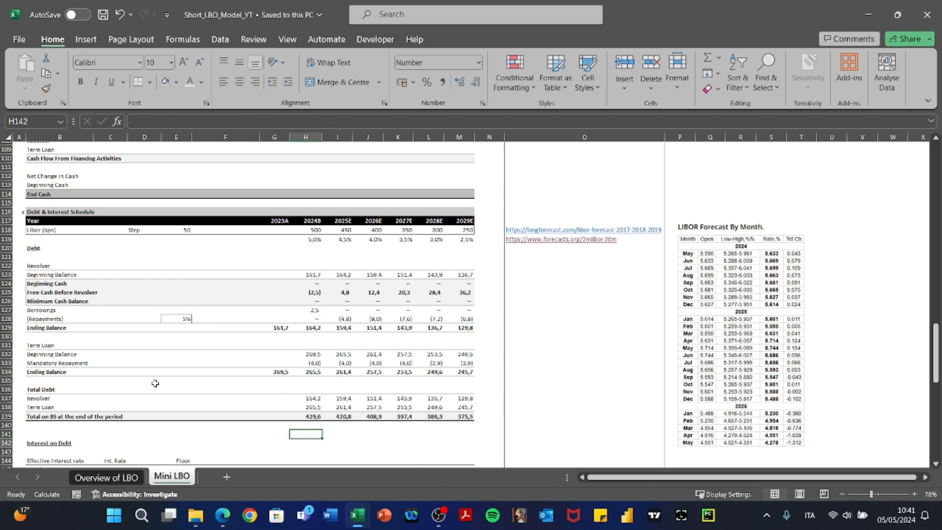
pyautogui.press('Up')
pyautogui.press('Up')
pyautogui.press('Up')
pyautogui.press('Up')
pyautogui.press('Up')
pyautogui.press('Up')
pyautogui.press('Up')
pyautogui.press('Up')
pyautogui.press('Up')
pyautogui.press('Up')
pyautogui.press('Up')
pyautogui.press('Up')
pyautogui.press('Up')
pyautogui.press('Up')
pyautogui.press('Up')
pyautogui.press('Up')
pyautogui.press('Up')
pyautogui.press('Up')
pyautogui.press('Up')
pyautogui.press('Up')
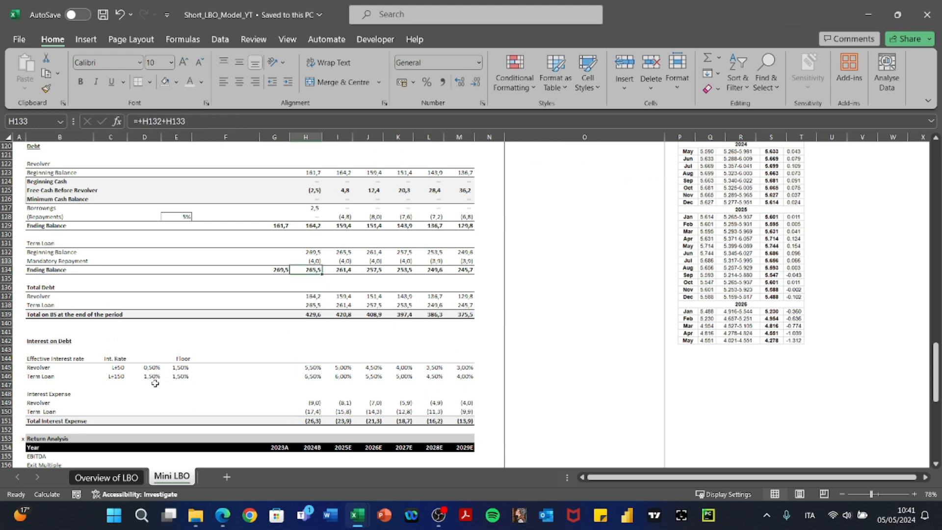
pyautogui.press('Down')
pyautogui.press('Down')
pyautogui.press('Down')
pyautogui.press('Down')
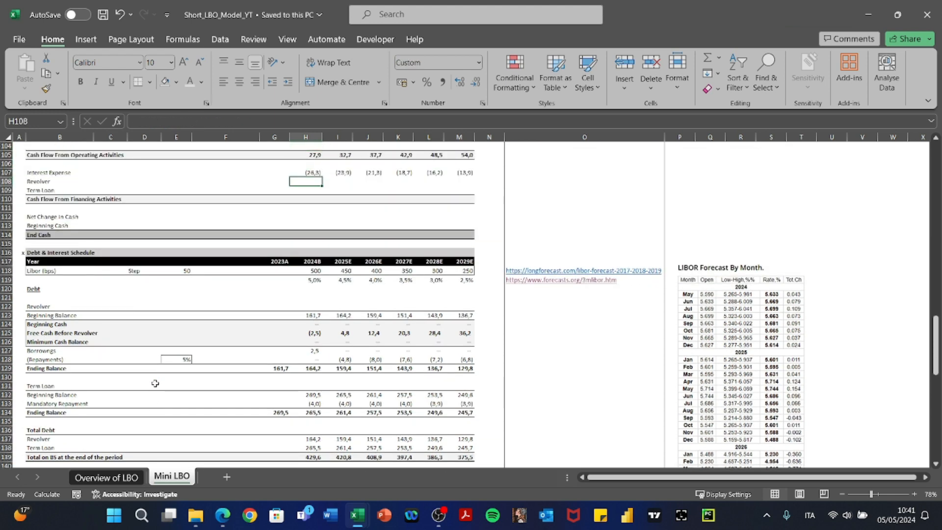
# Enter =+H129-G129 in H108 for the 2024B change in revolver ending balance.
pyautogui.write('+')
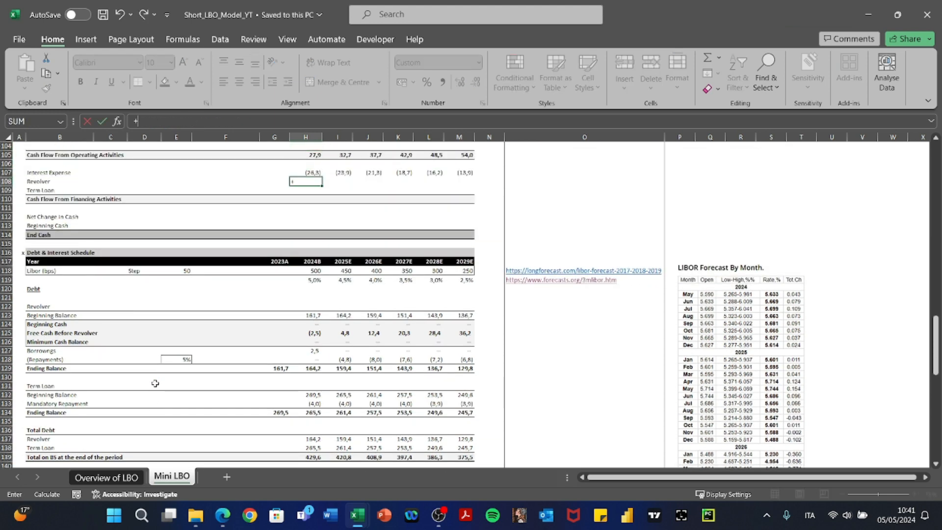
pyautogui.press('Down')
pyautogui.press('Escape')
pyautogui.write('+')
pyautogui.press('Down')
pyautogui.press('Down')
pyautogui.press('Down')
pyautogui.press('Down')
pyautogui.press('Down')
pyautogui.press('Down')
pyautogui.press('Down')
pyautogui.press('Down')
pyautogui.press('Down')
pyautogui.press('Down')
pyautogui.press('Down')
pyautogui.press('Down')
pyautogui.press('Down')
pyautogui.press('Down')
pyautogui.press('Down')
pyautogui.press('Down')
pyautogui.press('Down')
pyautogui.press('Down')
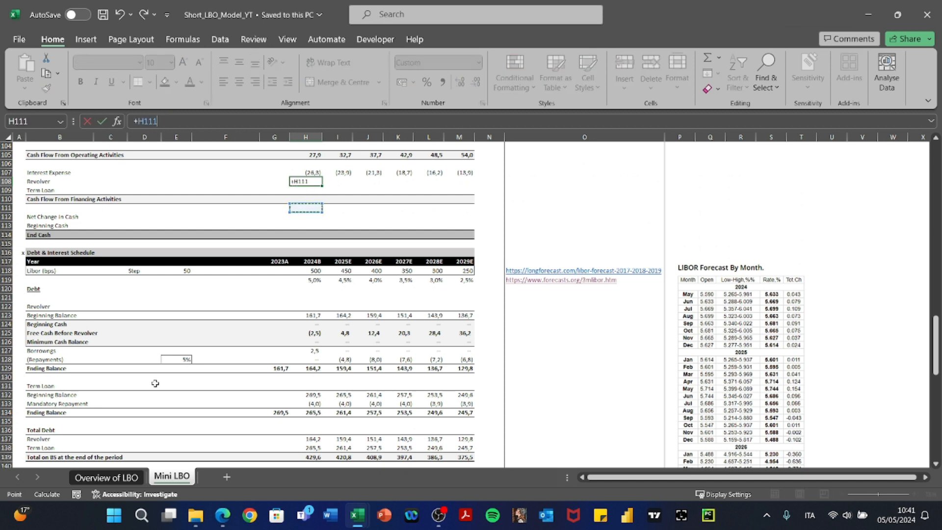
pyautogui.press('Down')
pyautogui.press('Down')
pyautogui.press('Down')
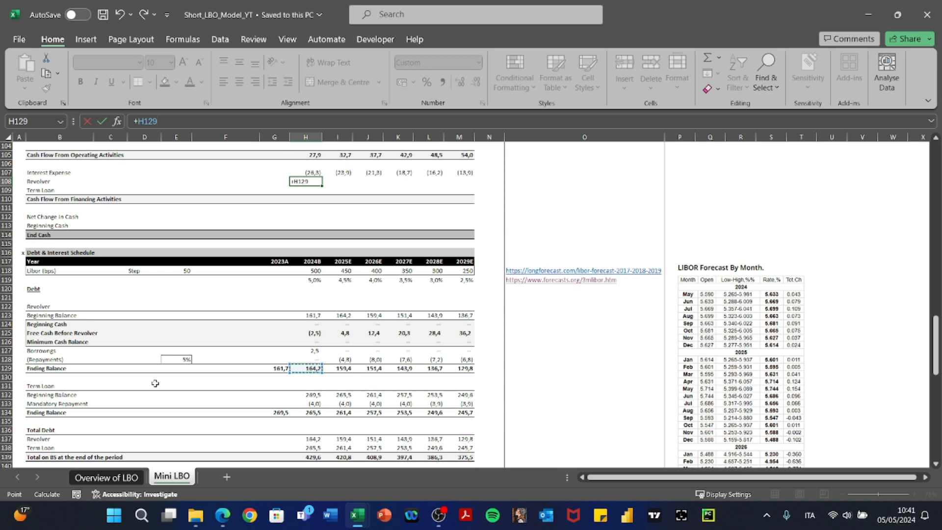
pyautogui.press('Left')
pyautogui.press('BackSpace')
pyautogui.press('BackSpace')
pyautogui.press('BackSpace')
pyautogui.press('BackSpace')
pyautogui.press('BackSpace')
pyautogui.press('Down')
pyautogui.press('Down')
pyautogui.press('Down')
pyautogui.press('Down')
pyautogui.press('Down')
pyautogui.press('Down')
pyautogui.press('Down')
pyautogui.press('Down')
pyautogui.press('Down')
pyautogui.press('Down')
pyautogui.press('Down')
pyautogui.press('Down')
pyautogui.press('Down')
pyautogui.press('Down')
pyautogui.press('Down')
pyautogui.press('Down')
pyautogui.press('Down')
pyautogui.press('Down')
pyautogui.press('Down')
pyautogui.press('Down')
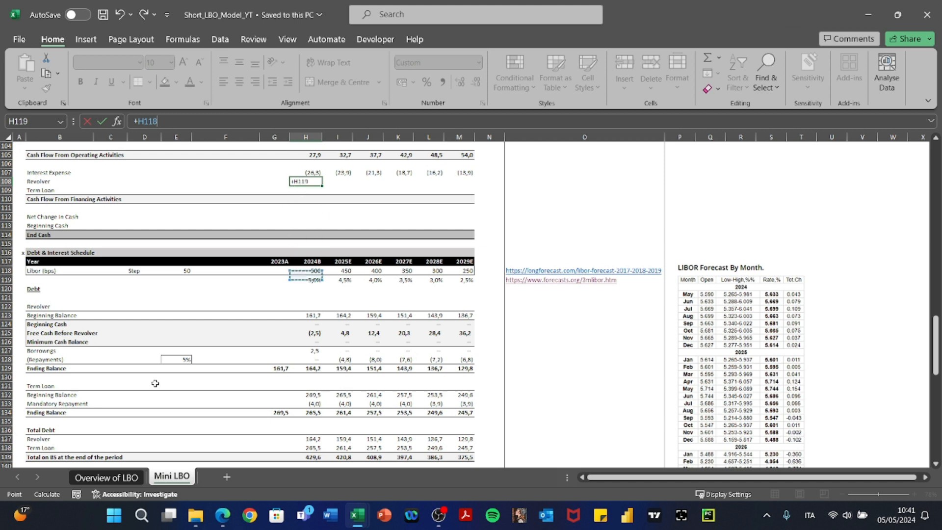
pyautogui.press('Down')
pyautogui.write('-')
pyautogui.press('Left')
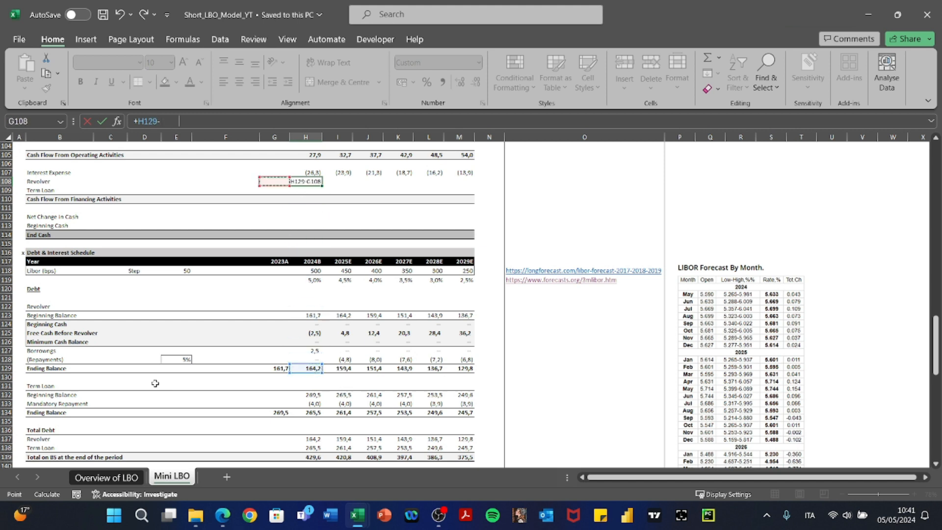
pyautogui.press('Down')
pyautogui.press('Down')
pyautogui.press('Down')
pyautogui.press('Down')
pyautogui.press('Down')
pyautogui.press('Down')
pyautogui.press('Down')
pyautogui.press('Down')
pyautogui.press('Down')
pyautogui.press('Down')
pyautogui.press('Down')
pyautogui.press('Down')
pyautogui.press('Down')
pyautogui.press('Down')
pyautogui.press('Down')
pyautogui.press('Down')
pyautogui.press('Down')
pyautogui.press('Down')
pyautogui.press('Down')
pyautogui.press('Down')
pyautogui.press('Return')
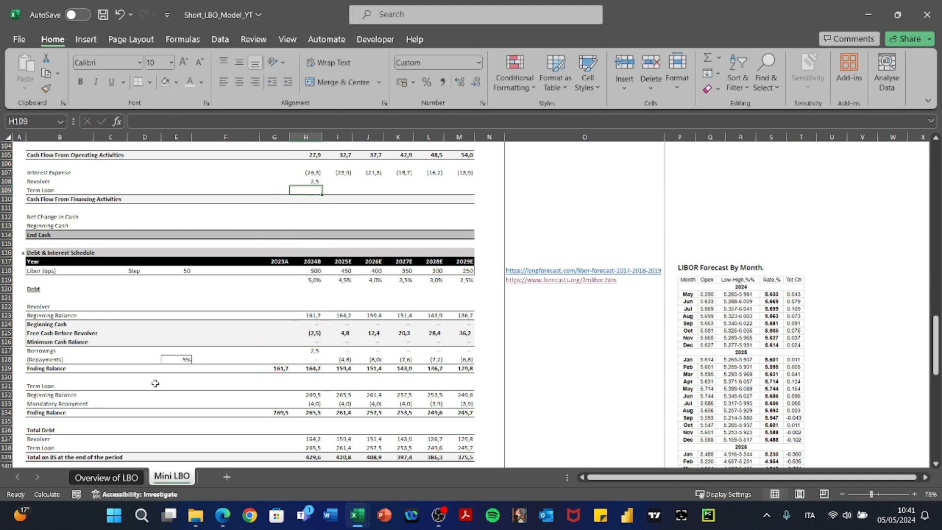
pyautogui.press('Up')
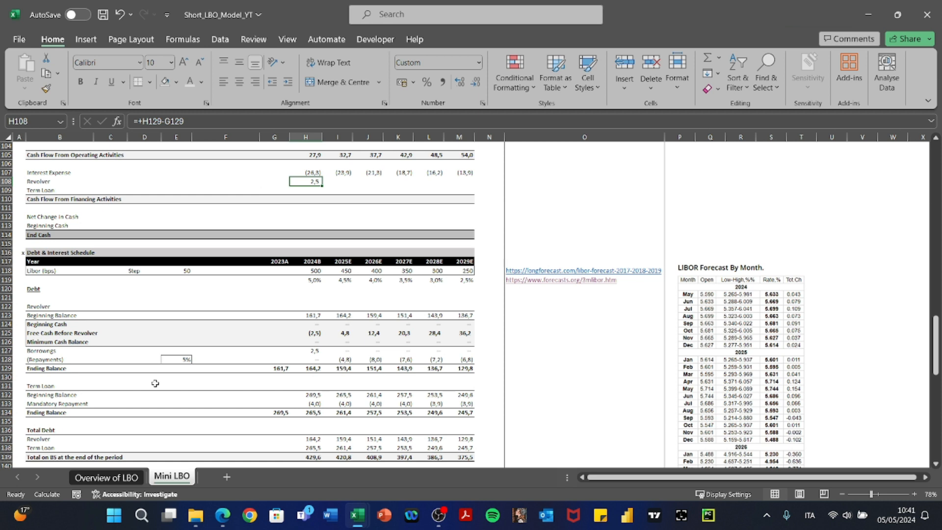
# Paste the Revolver formula as formulas only across I108:M108.
pyautogui.hotkey('ctrl', 'c')
pyautogui.hotkey('shift', 'Right')
pyautogui.hotkey('shift', 'Right')
pyautogui.hotkey('shift', 'Right')
pyautogui.hotkey('shift', 'Right')
pyautogui.hotkey('shift', 'Right')
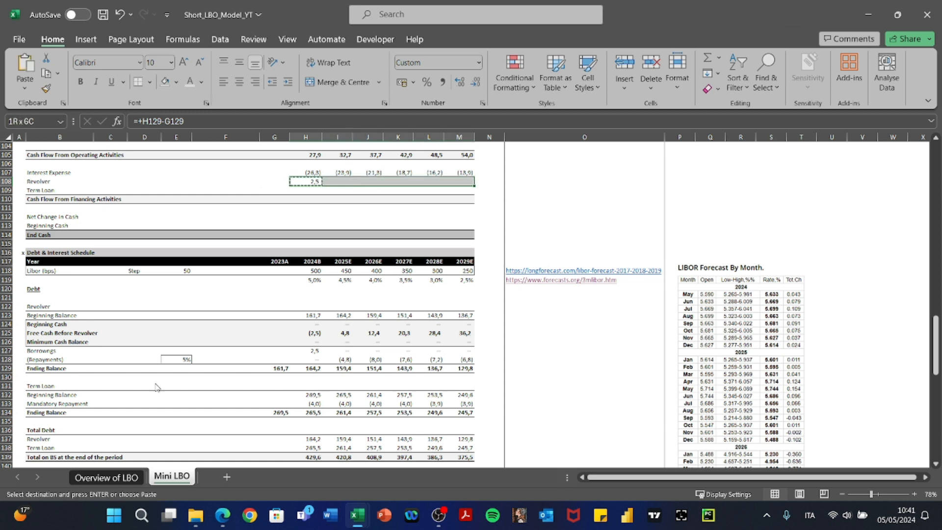
pyautogui.hotkey('ctrl', 'alt', 'v')
pyautogui.press('Return')
# Check the copied Revolver formulas through 2029E, leaving them unchanged.
pyautogui.press('Right')
pyautogui.press('Right')
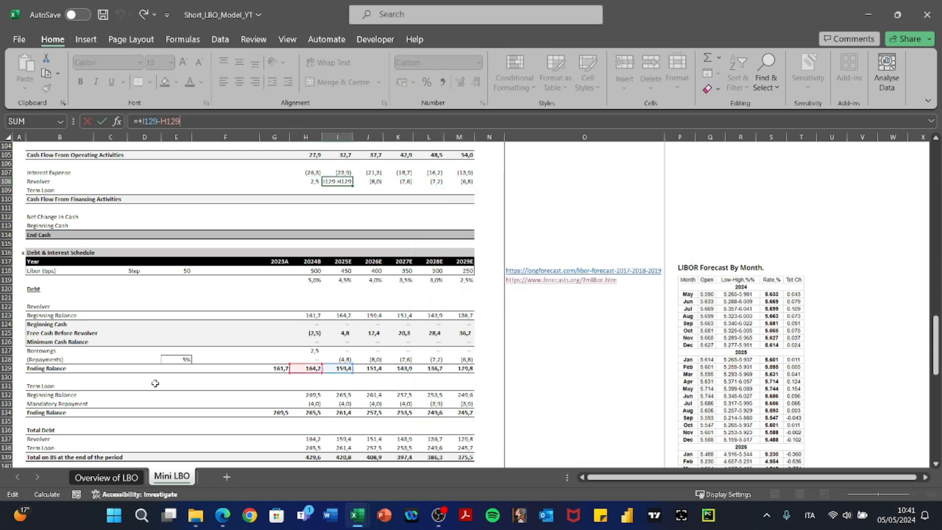
pyautogui.press('F2')
pyautogui.press('Escape')
pyautogui.press('Right')
pyautogui.press('F2')
pyautogui.press('Escape')
pyautogui.press('Right')
pyautogui.press('Right')
pyautogui.press('F2')
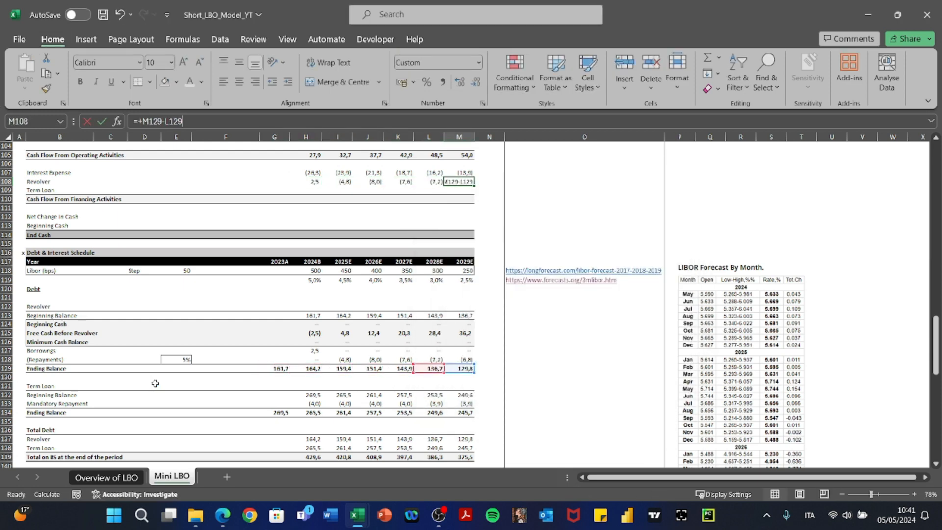
pyautogui.press('Escape')
pyautogui.press('Left')
pyautogui.press('Left')
pyautogui.press('Left')
pyautogui.press('Left')
pyautogui.press('Left')
pyautogui.press('Down')
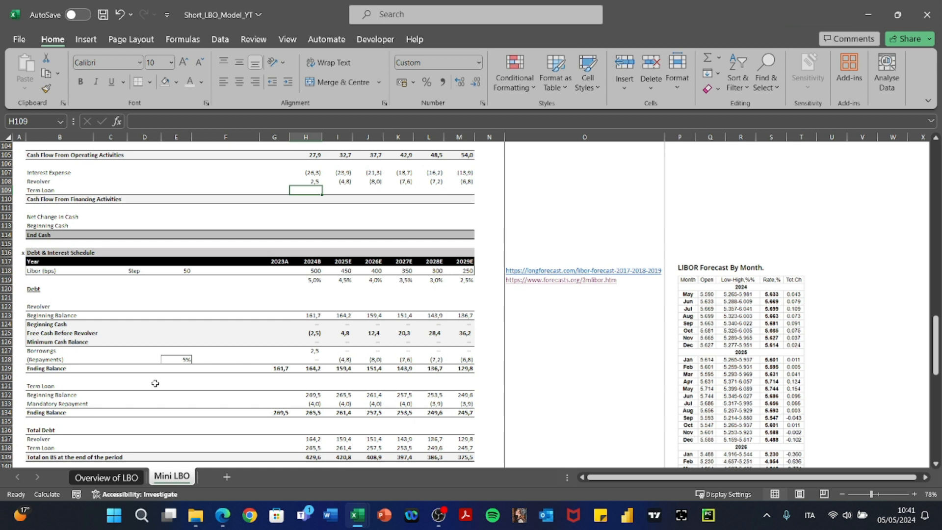
# Enter =+H134-G134 in H109 for the 2024B term loan balance change.
pyautogui.write('+')
pyautogui.press('Down')
pyautogui.hotkey('ctrl', 'Down')
pyautogui.hotkey('ctrl', 'Down')
pyautogui.hotkey('ctrl', 'Down')
pyautogui.hotkey('ctrl', 'Down')
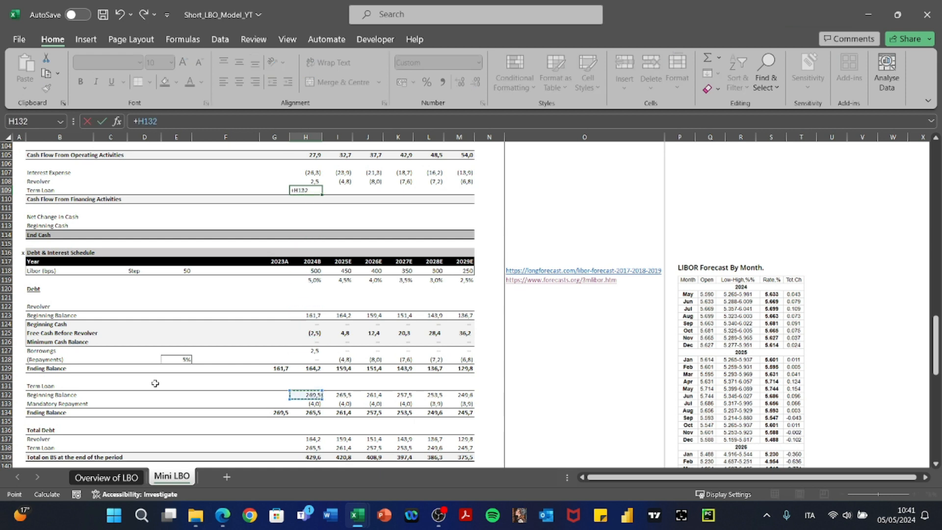
pyautogui.press('Down')
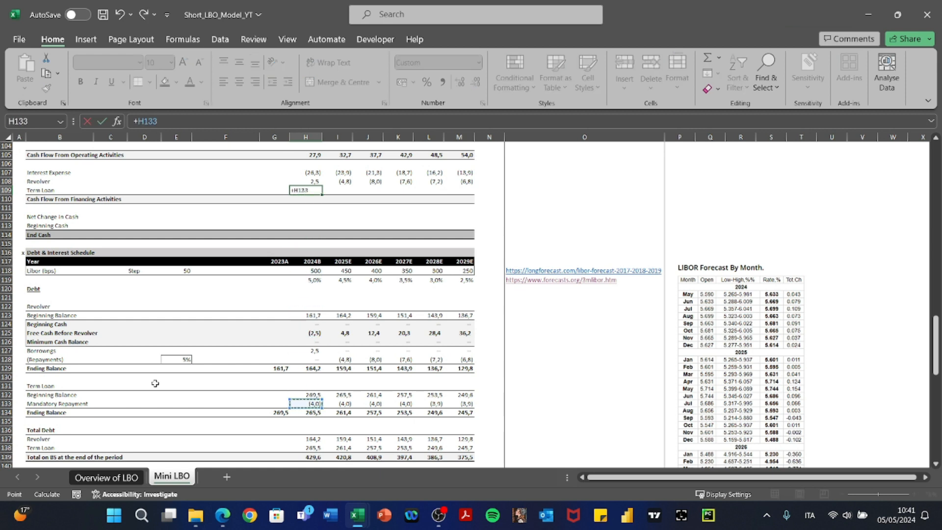
pyautogui.press('Down')
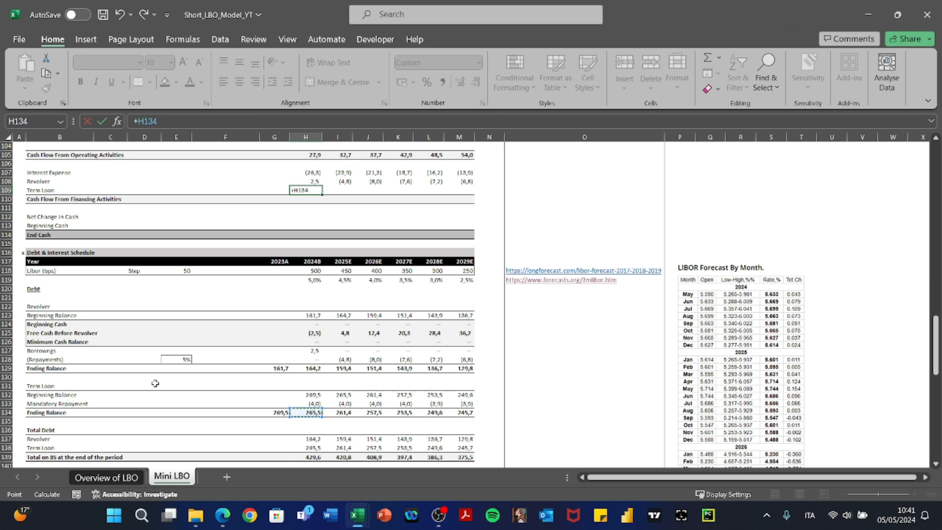
pyautogui.write('-')
pyautogui.press('Left')
pyautogui.press('Down')
pyautogui.press('Down')
pyautogui.press('Down')
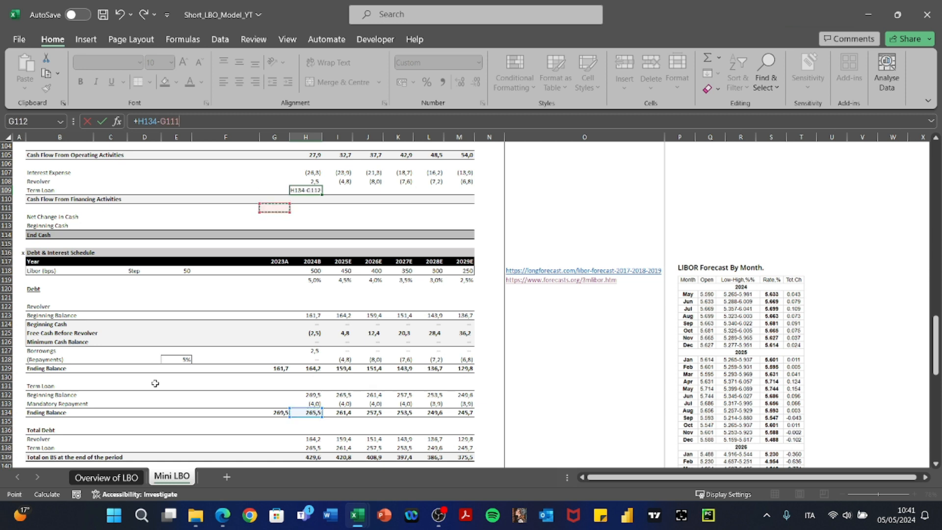
pyautogui.hotkey('ctrl', 'Down')
pyautogui.hotkey('ctrl', 'Down')
pyautogui.hotkey('ctrl', 'Down')
pyautogui.hotkey('ctrl', 'Return')
# Paste the Term Loan formula as formulas only across to M109.
pyautogui.hotkey('ctrl', 'c')
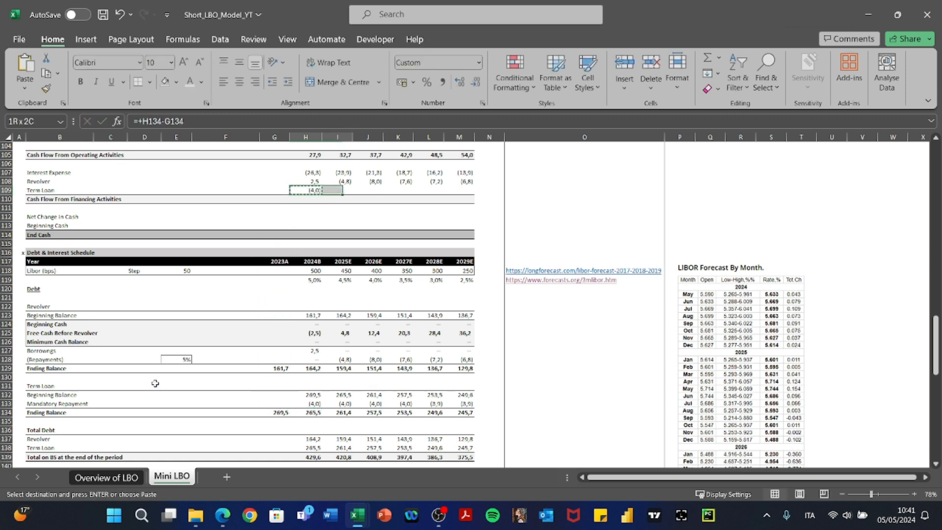
pyautogui.hotkey('shift', 'Right')
pyautogui.hotkey('shift', 'Right')
pyautogui.hotkey('shift', 'Right')
pyautogui.hotkey('shift', 'Right')
pyautogui.hotkey('shift', 'Right')
pyautogui.hotkey('ctrl', 'alt', 'v')
pyautogui.press('Return')
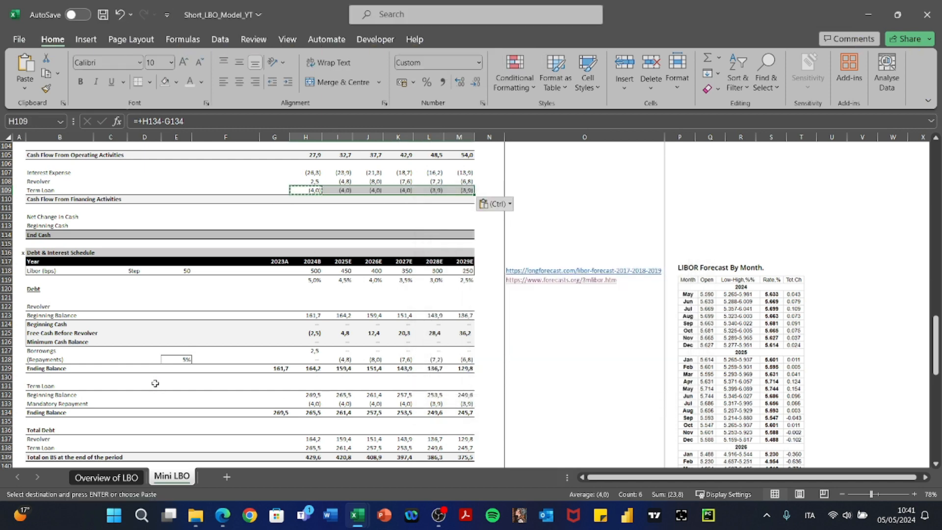
pyautogui.press('Escape')
# Total 2024B financing cash flow in H110 with =SUM(H107:H109).
pyautogui.press('Down')
pyautogui.write('+SUM(')
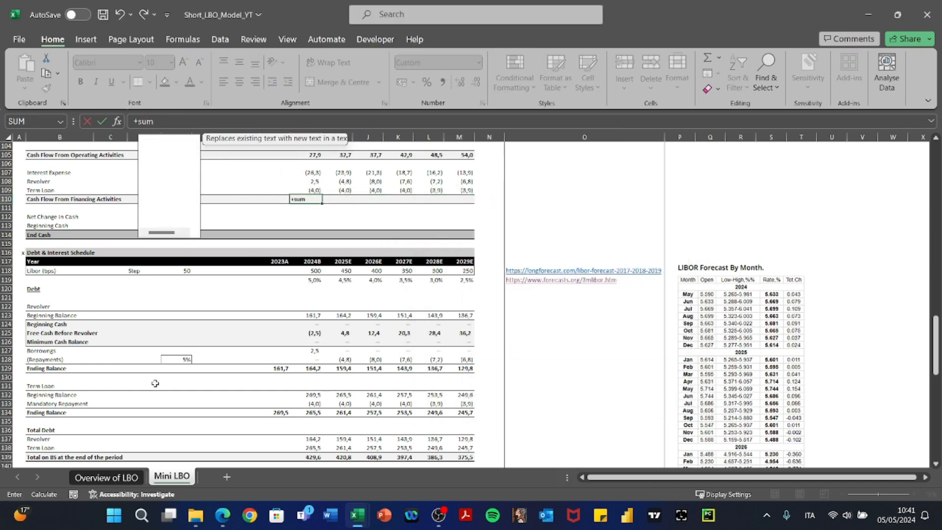
pyautogui.press('Up')
pyautogui.hotkey('shift', 'Up')
pyautogui.hotkey('shift', 'Up')
pyautogui.hotkey('ctrl', 'Return')
# Paste the financing total as formulas only across to M110.
pyautogui.hotkey('ctrl', 'c')
pyautogui.hotkey('shift', 'Right')
pyautogui.hotkey('shift', 'Right')
pyautogui.hotkey('shift', 'Right')
pyautogui.hotkey('shift', 'Right')
pyautogui.hotkey('shift', 'Right')
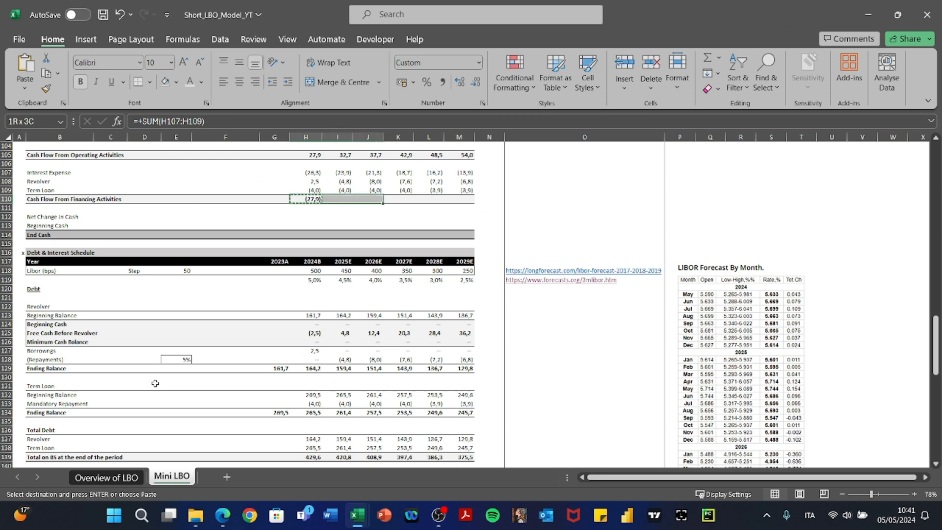
pyautogui.press('alt')
pyautogui.press('e')
pyautogui.press('s')
pyautogui.press('f')
# Check the copied financing total formulas through 2029E.
pyautogui.press('Return')
pyautogui.press('Escape')
pyautogui.press('Left')
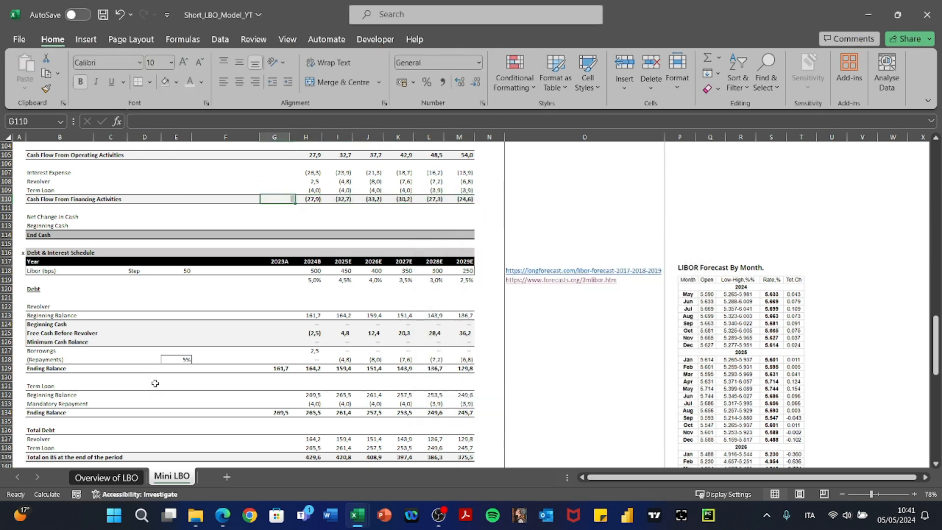
pyautogui.press('Tab')
pyautogui.press('F2')
pyautogui.press('Tab')
pyautogui.press('F2')
pyautogui.press('Tab')
pyautogui.press('F2')
pyautogui.press('Tab')
pyautogui.press('F2')
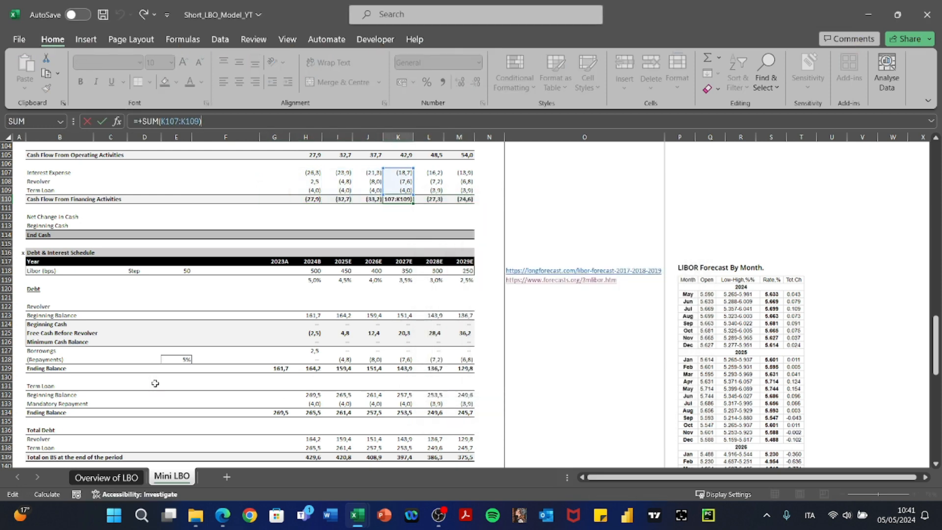
pyautogui.press('Tab')
pyautogui.press('F2')
pyautogui.press('Tab')
pyautogui.press('Escape')
pyautogui.press('Left')
pyautogui.press('Left')
pyautogui.press('Left')
pyautogui.press('Left')
pyautogui.press('Left')
pyautogui.press('Left')
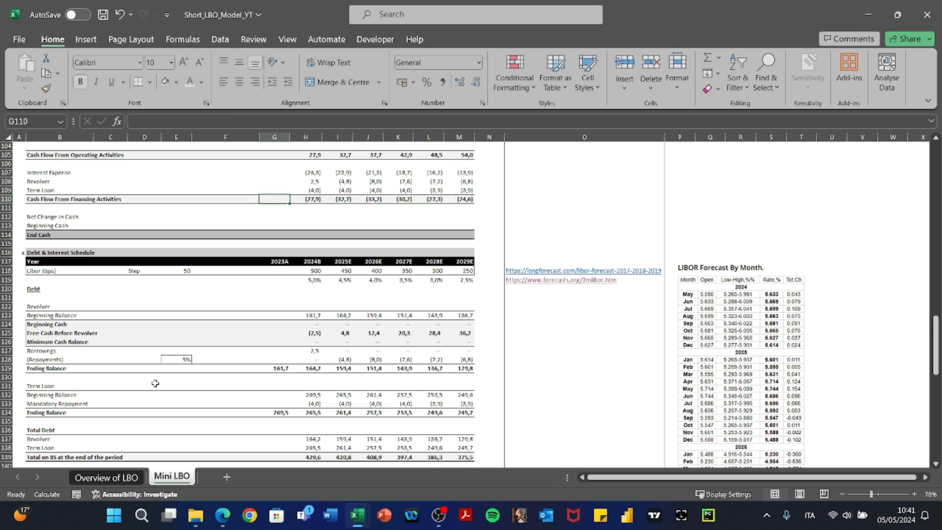
# Start the 2023A End Cash formula in G114, pointing at the Sources & Uses Cash to BS amount of 0.
pyautogui.press('Down')
pyautogui.press('Down')
pyautogui.press('Down')
pyautogui.press('Down')
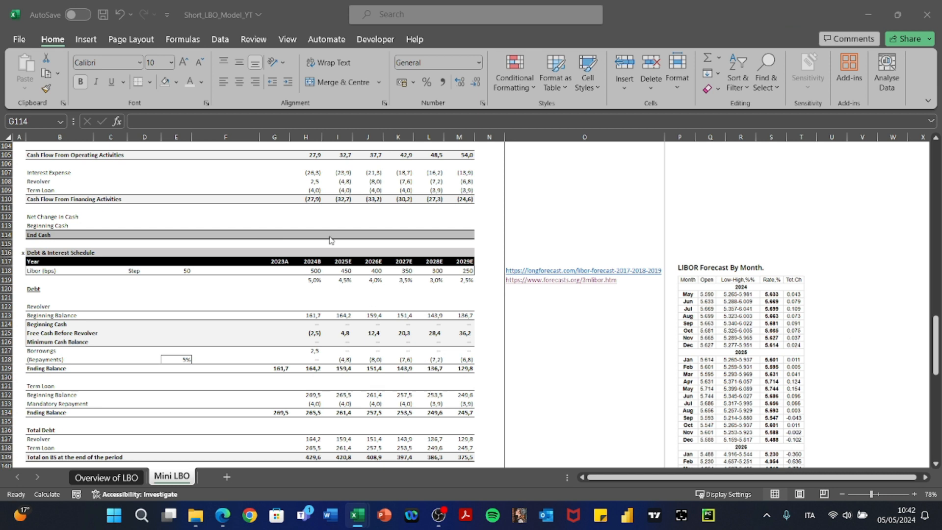
pyautogui.press('Up')
pyautogui.press('Right')
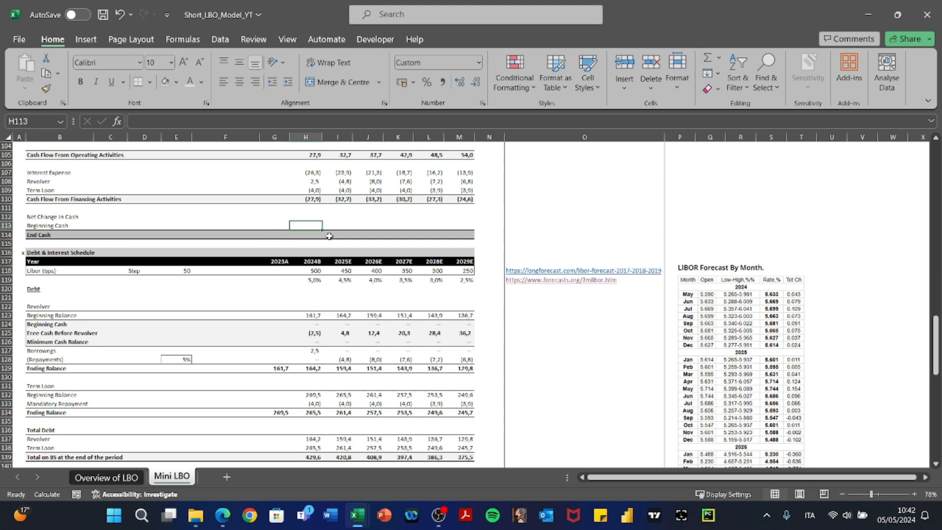
pyautogui.press('Left')
pyautogui.write('+')
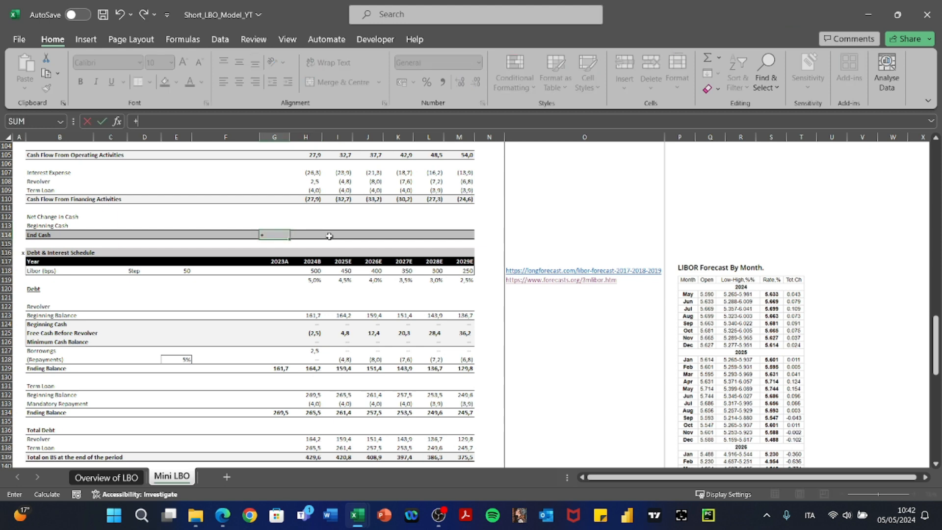
pyautogui.press('Up')
pyautogui.press('Up')
pyautogui.press('Up')
pyautogui.press('Up')
pyautogui.press('Up')
pyautogui.press('Up')
pyautogui.press('Up')
pyautogui.press('Up')
pyautogui.press('Up')
pyautogui.press('Up')
pyautogui.press('Up')
pyautogui.press('Up')
pyautogui.press('Up')
pyautogui.press('Up')
pyautogui.press('Up')
pyautogui.press('Up')
pyautogui.press('Up')
pyautogui.press('Up')
pyautogui.press('Up')
pyautogui.press('Up')
pyautogui.press('Up')
pyautogui.press('Up')
pyautogui.press('Up')
pyautogui.press('Up')
pyautogui.press('Up')
pyautogui.press('Up')
pyautogui.press('Up')
pyautogui.press('Up')
pyautogui.press('Up')
pyautogui.press('Up')
pyautogui.press('Up')
pyautogui.press('Up')
pyautogui.press('Up')
pyautogui.press('Up')
pyautogui.press('Up')
pyautogui.press('Up')
pyautogui.press('Up')
pyautogui.press('Up')
pyautogui.press('Up')
pyautogui.press('Up')
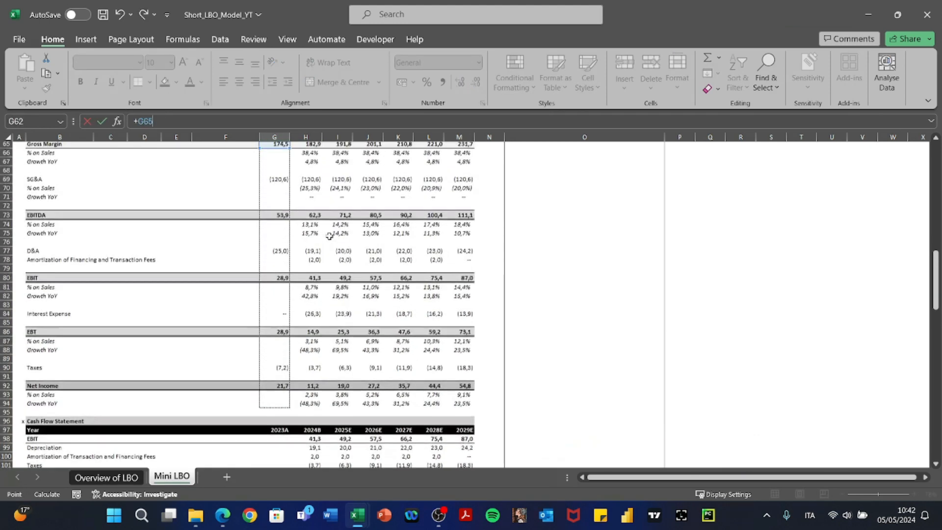
pyautogui.press('Up')
pyautogui.press('Up')
pyautogui.press('Up')
pyautogui.press('Up')
pyautogui.press('Up')
pyautogui.press('Up')
pyautogui.press('Up')
pyautogui.press('Up')
pyautogui.press('Up')
pyautogui.press('Up')
pyautogui.press('Up')
pyautogui.press('Up')
pyautogui.press('Up')
pyautogui.press('Up')
pyautogui.press('Up')
pyautogui.press('Up')
pyautogui.press('Up')
pyautogui.press('Up')
pyautogui.press('Up')
pyautogui.press('Up')
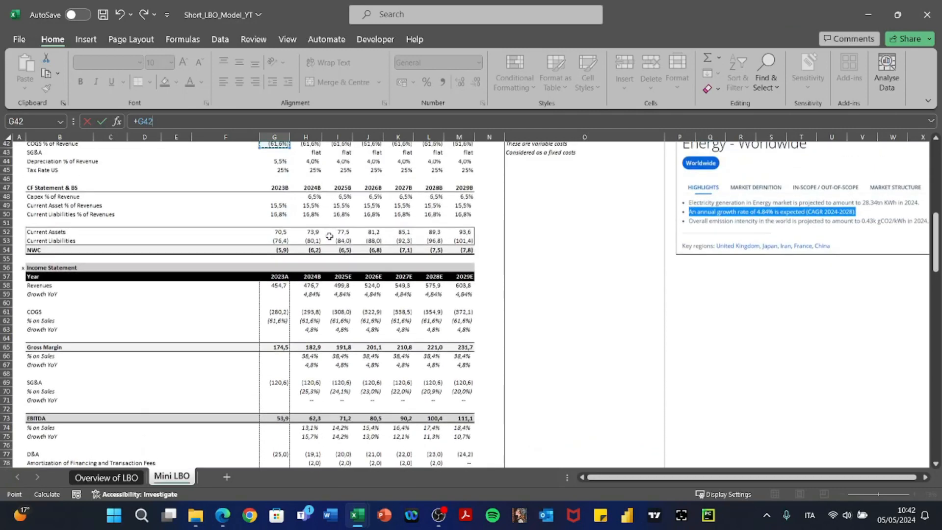
pyautogui.press('Down')
pyautogui.press('Down')
pyautogui.press('Down')
pyautogui.press('Down')
pyautogui.press('Down')
pyautogui.press('Down')
pyautogui.press('Down')
pyautogui.press('Down')
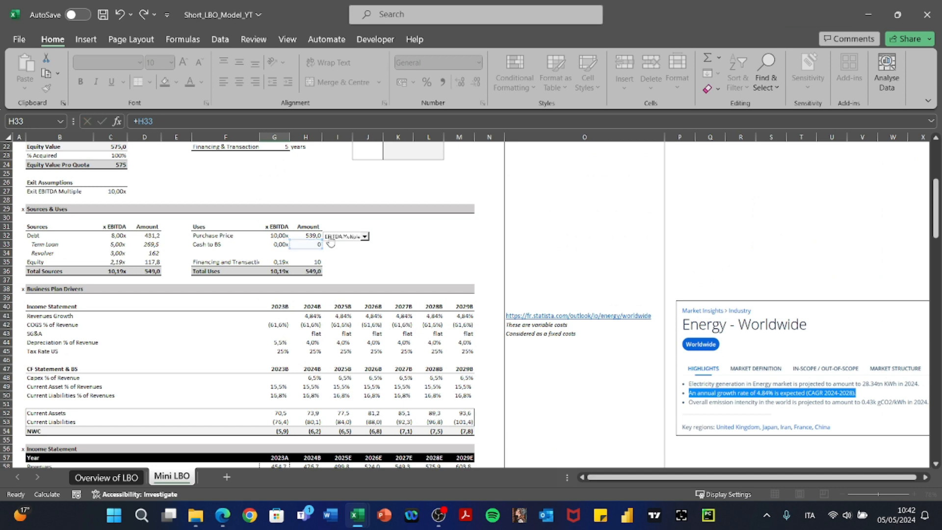
pyautogui.press('Escape')
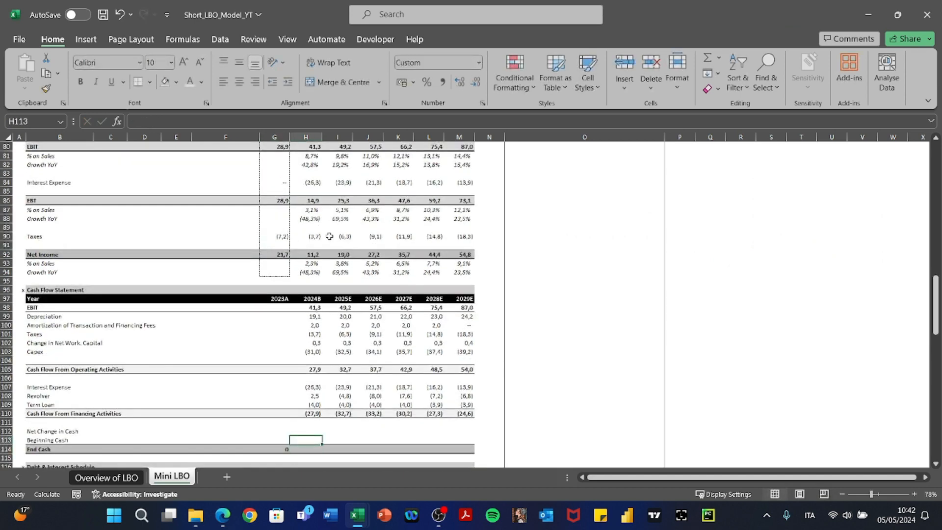
# Enter =+G114 in H113 so 2024B Beginning Cash equals prior-year End Cash.
pyautogui.write('+')
pyautogui.press('Down')
pyautogui.press('Left')
pyautogui.press('Return')
# Paste the Beginning Cash formula as formulas only across to M113.
pyautogui.hotkey('ctrl', 'c')
pyautogui.hotkey('shift', 'Right')
pyautogui.hotkey('shift', 'Right')
pyautogui.hotkey('shift', 'Right')
pyautogui.hotkey('shift', 'Right')
pyautogui.hotkey('shift', 'Right')
pyautogui.hotkey('alt', 'e')
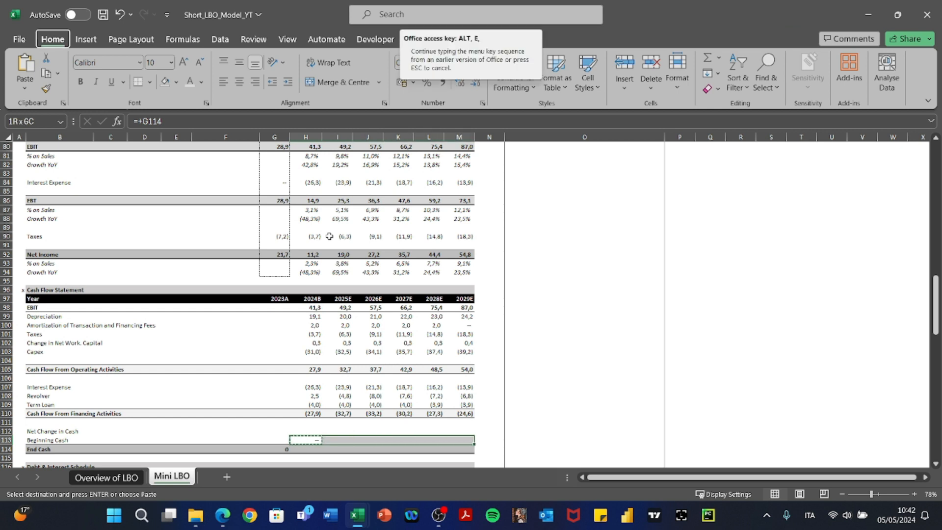
pyautogui.press('s')
pyautogui.press('f')
pyautogui.press('Return')
# Check the copied Beginning Cash formulas, leaving them unchanged.
pyautogui.press('Escape')
pyautogui.press('Right')
pyautogui.press('F2')
pyautogui.press('Escape')
pyautogui.press('Right')
pyautogui.press('F2')
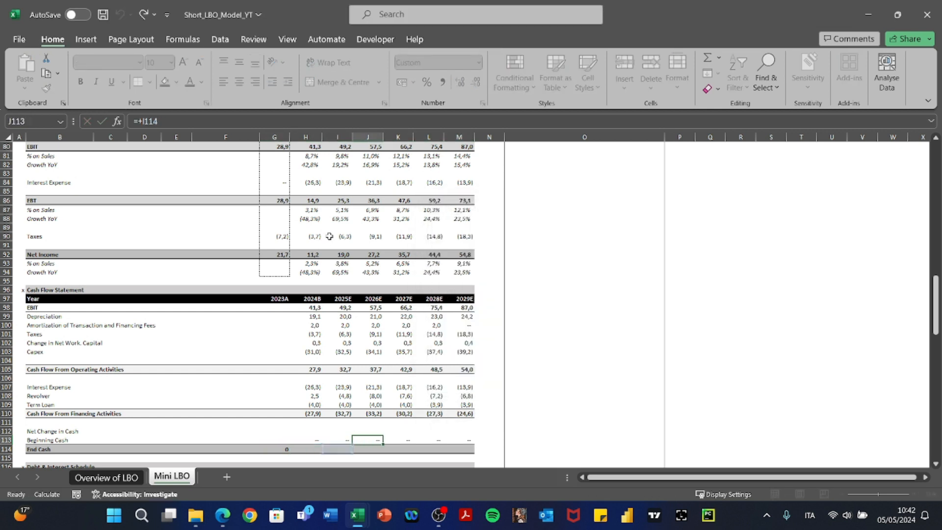
pyautogui.press('Escape')
pyautogui.press('Left')
pyautogui.press('Left')
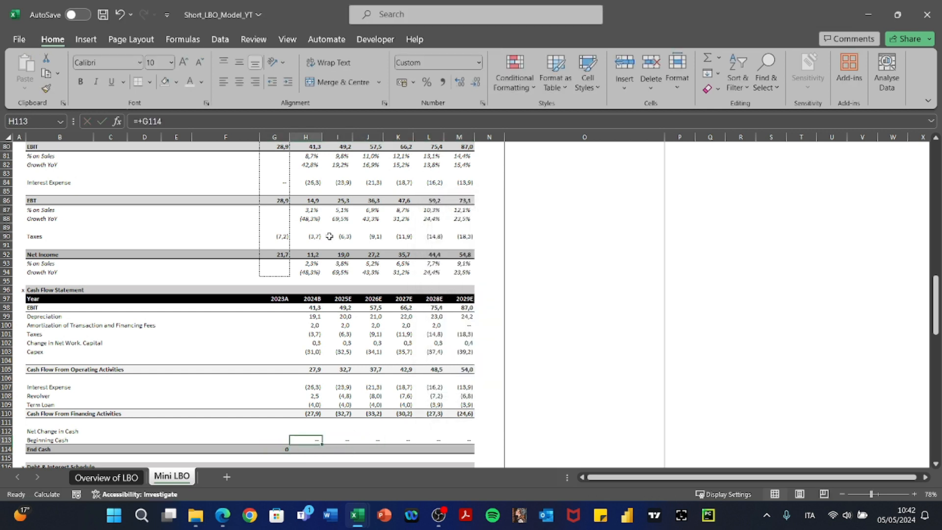
# Enter =+H105+H110 in H112 for 2024B Net Change in Cash.
pyautogui.press('Up')
pyautogui.write('+')
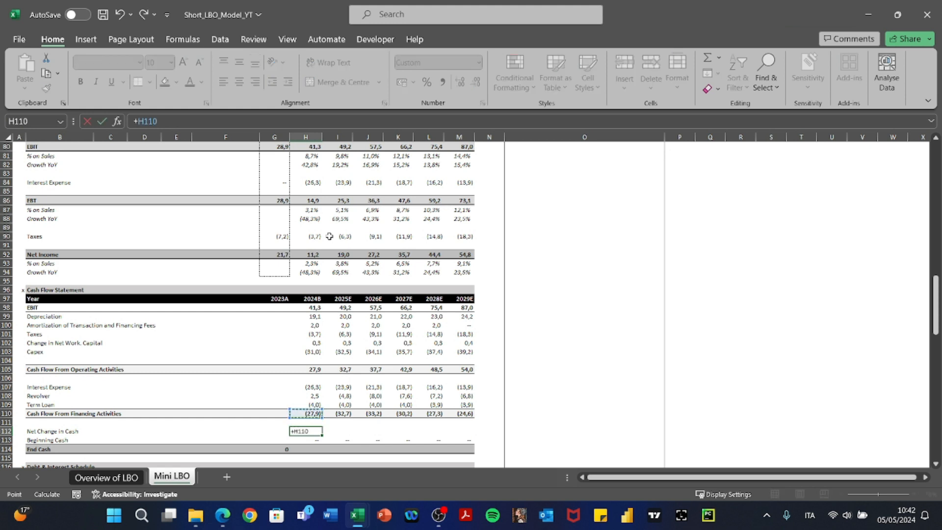
pyautogui.press('Up')
pyautogui.press('Up')
pyautogui.press('Up')
pyautogui.press('Up')
pyautogui.press('Up')
pyautogui.press('Return')
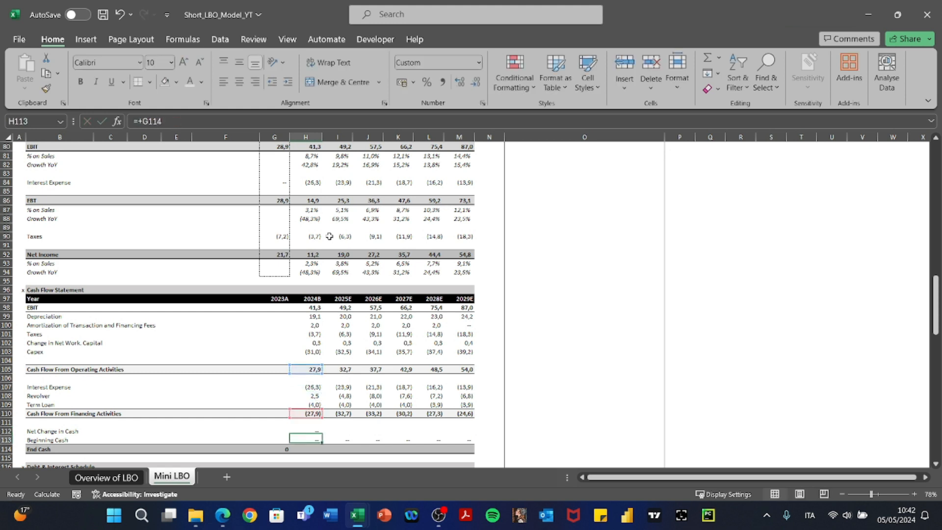
pyautogui.press('Up')
# Copy the Net Change in Cash formula across to M112.
pyautogui.hotkey('ctrl', 'c')
pyautogui.hotkey('shift', 'Right')
pyautogui.hotkey('shift', 'Right')
pyautogui.hotkey('shift', 'Right')
pyautogui.hotkey('shift', 'Right')
pyautogui.hotkey('shift', 'Right')
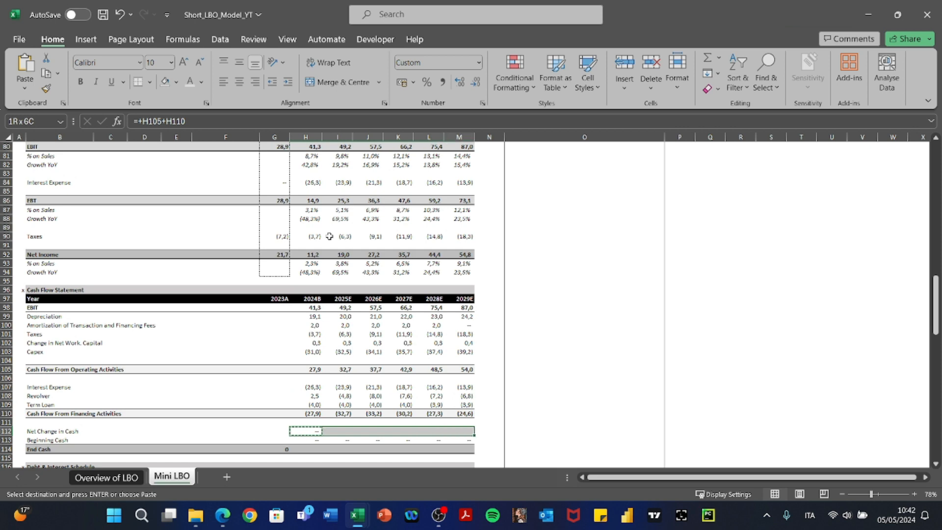
pyautogui.press('F2')
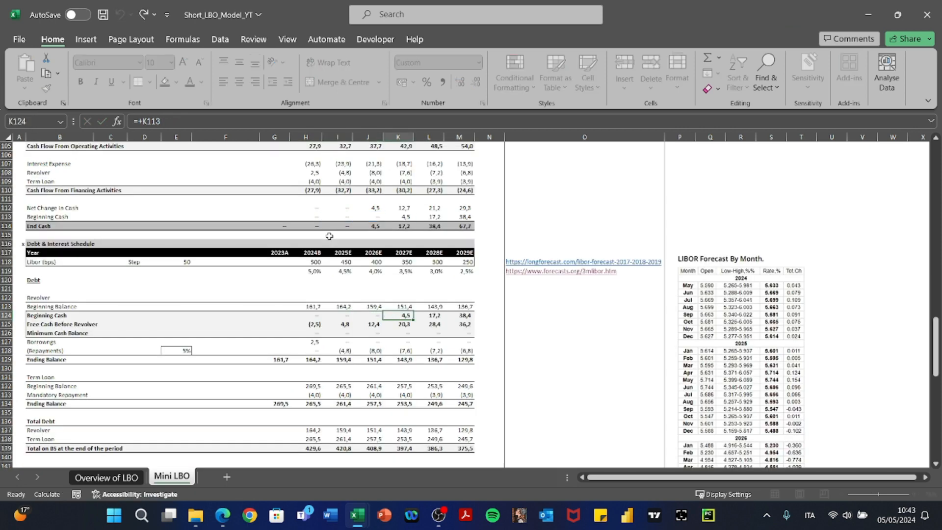
pyautogui.press('Escape')
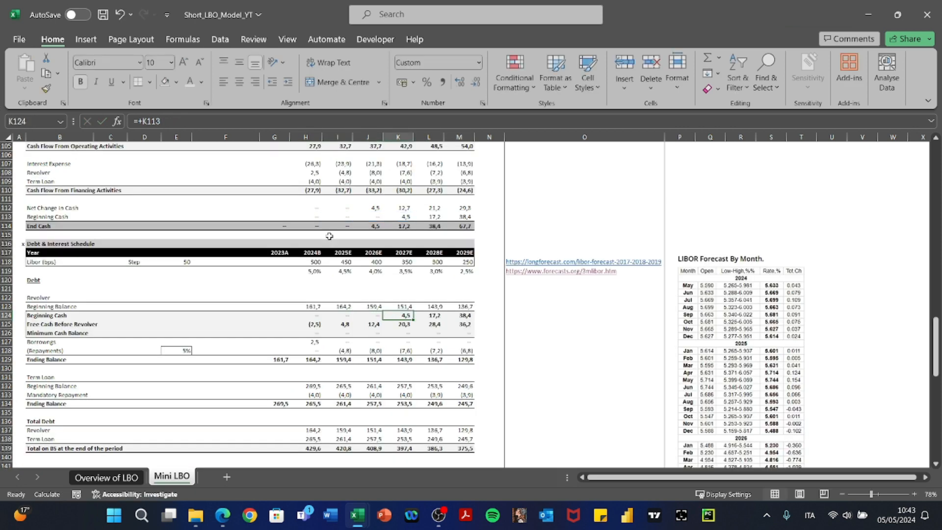
# Check the later-year Beginning Cash formulas and the 2025–2029 Repayments values.
pyautogui.press('Right')
pyautogui.press('F2')
pyautogui.press('Escape')
pyautogui.press('Right')
pyautogui.press('F2')
pyautogui.press('Escape')
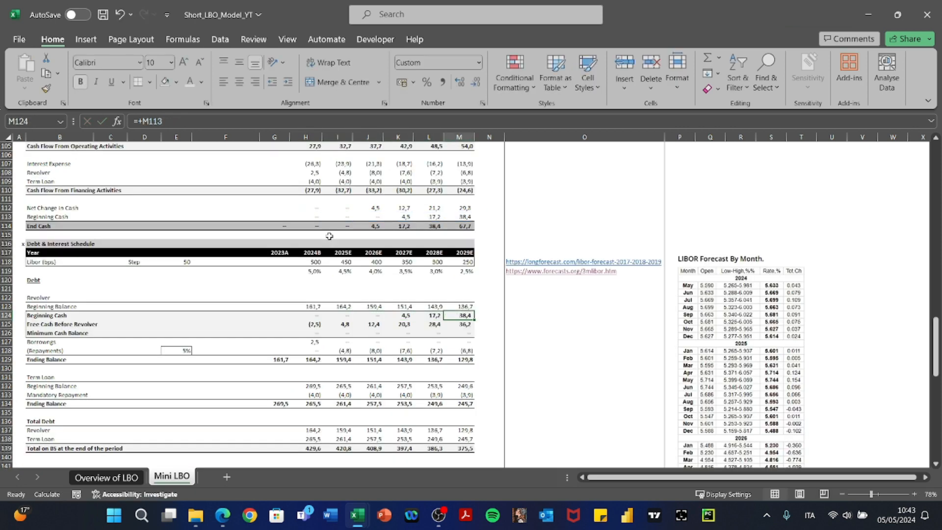
pyautogui.press('Left')
pyautogui.press('Left')
pyautogui.press('Left')
pyautogui.press('Left')
pyautogui.press('Left')
pyautogui.press('Down')
pyautogui.press('Down')
pyautogui.press('Down')
pyautogui.press('Down')
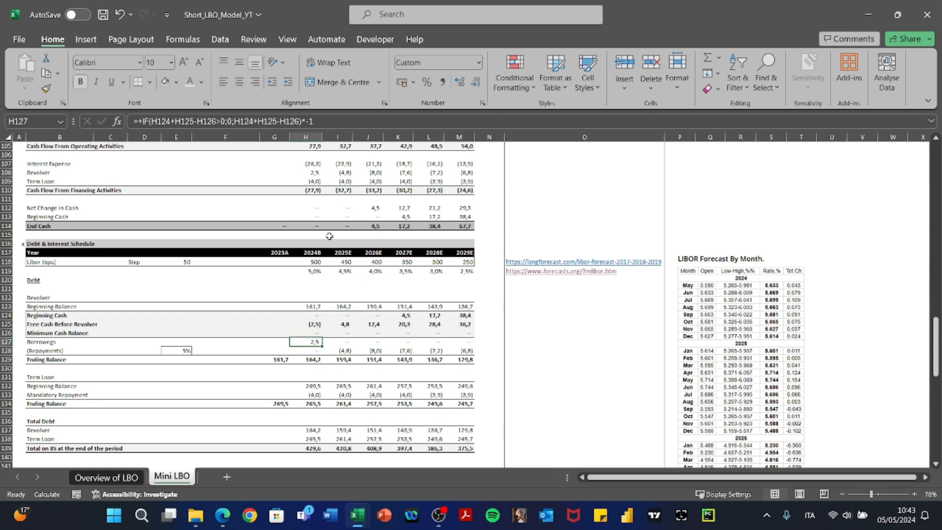
pyautogui.press('Right')
pyautogui.hotkey('shift', 'Right')
pyautogui.hotkey('shift', 'Right')
pyautogui.hotkey('shift', 'Right')
pyautogui.hotkey('shift', 'Right')
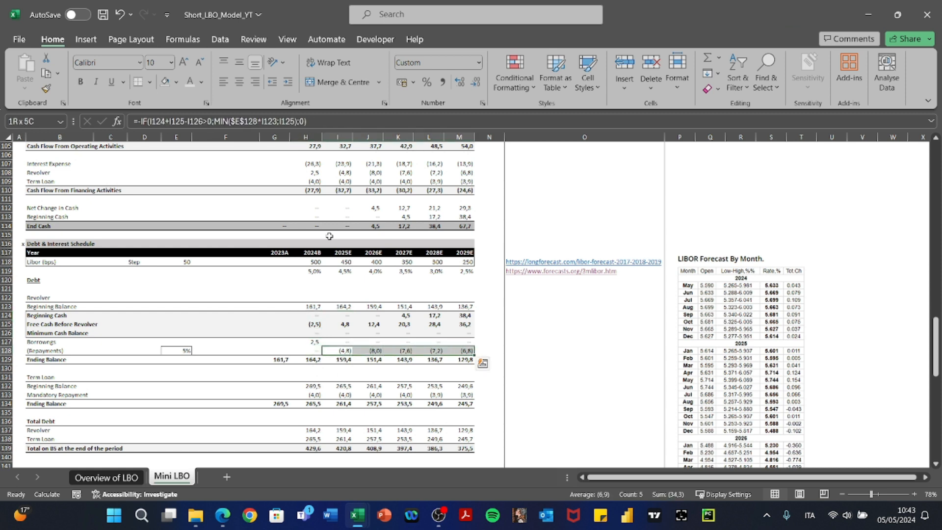
# Review the revolver Beginning Balance formulas through 2029.
pyautogui.press('Left')
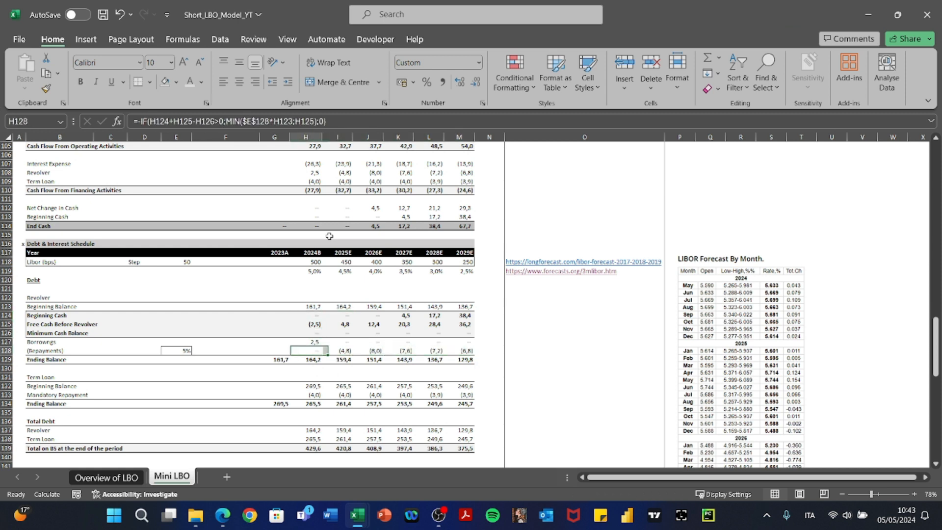
pyautogui.press('Up')
pyautogui.press('Up')
pyautogui.press('Up')
pyautogui.press('Up')
pyautogui.press('Up')
pyautogui.press('F2')
pyautogui.press('Escape')
pyautogui.press('Right')
pyautogui.press('F2')
pyautogui.press('Escape')
pyautogui.press('Escape')
pyautogui.press('Right')
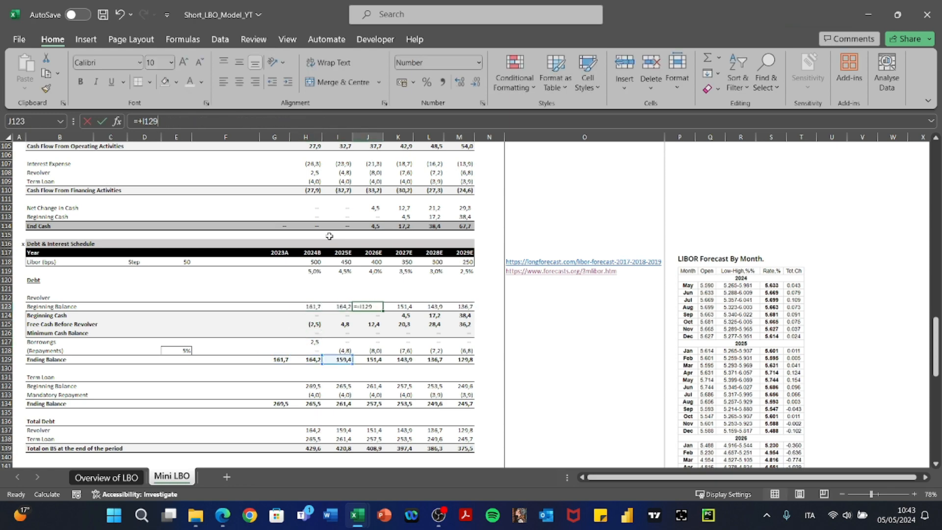
pyautogui.press('F2')
pyautogui.press('Escape')
pyautogui.press('Right')
pyautogui.press('Right')
pyautogui.press('Escape')
pyautogui.press('Right')
pyautogui.press('F2')
pyautogui.press('Escape')
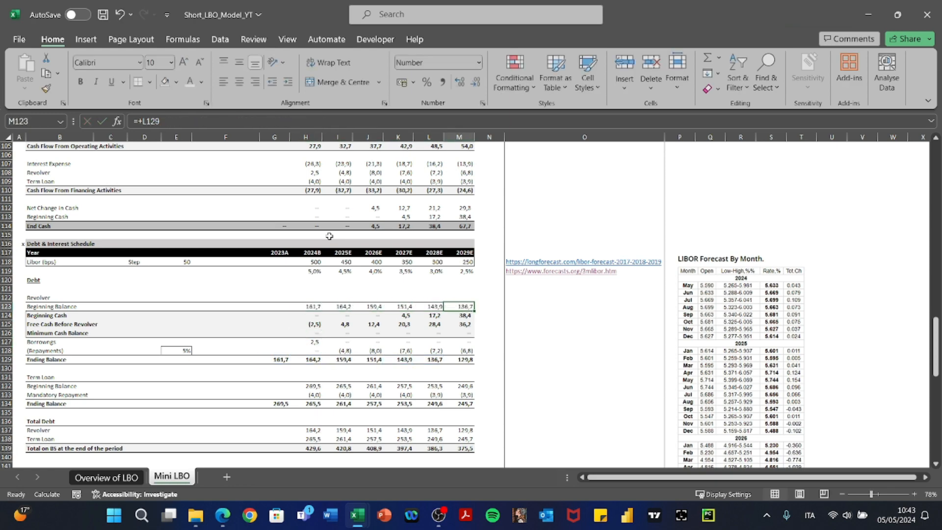
# Highlight the revolver max amount and minimum cash inputs.
pyautogui.scroll(20, 330, 236)
pyautogui.scroll(-3, 329, 236)
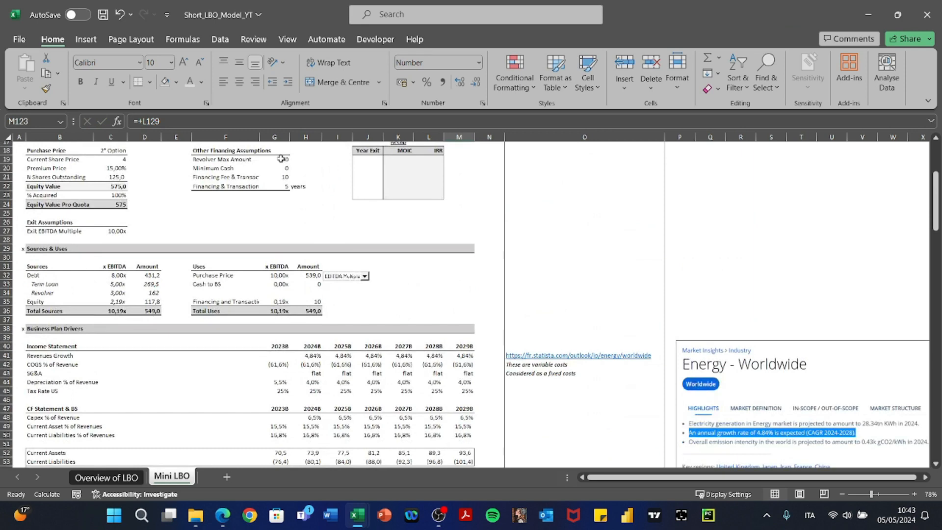
pyautogui.moveTo(280, 158); pyautogui.dragTo(212, 166)
pyautogui.scroll(-20, 323, 306)
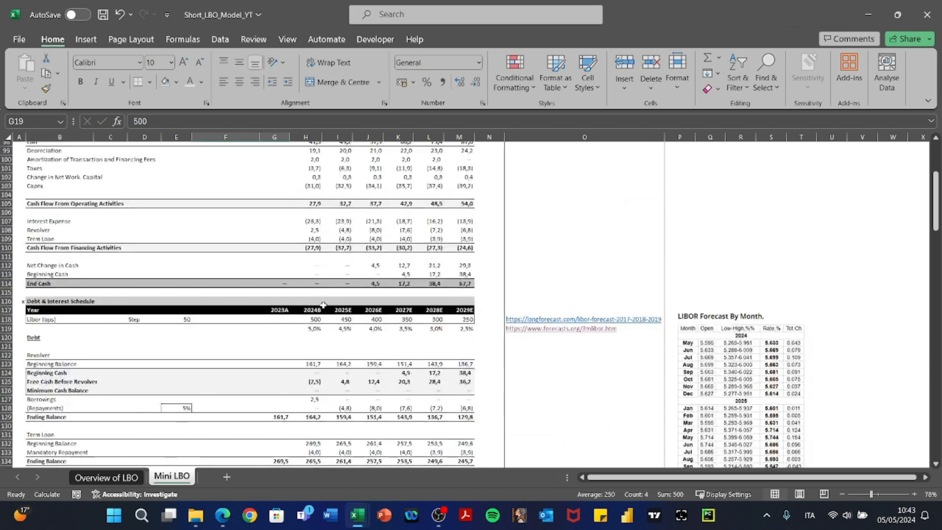
pyautogui.click(305, 291)
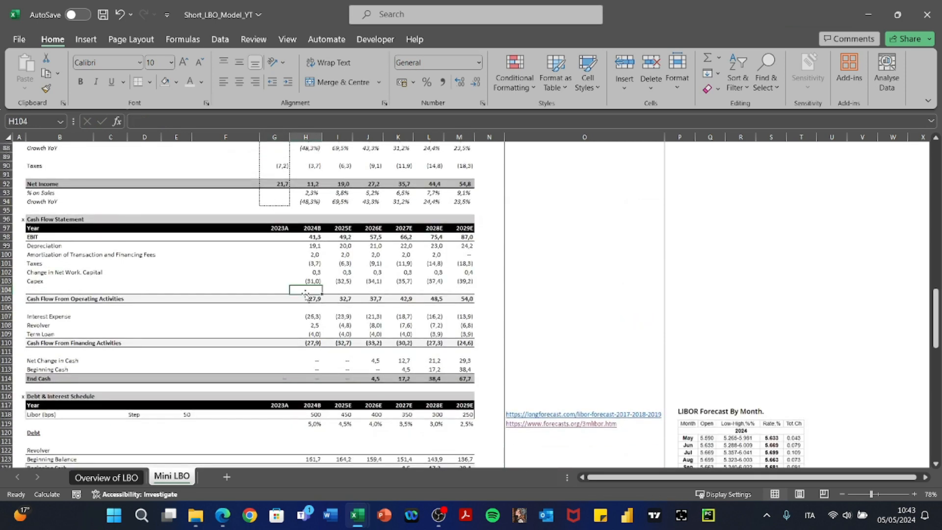
pyautogui.scroll(-3, 305, 293)
# Check the 2024 End Cash and 2026 mandatory repayment formulas, then select Free Cash Before Revolver values.
pyautogui.click(305, 294)
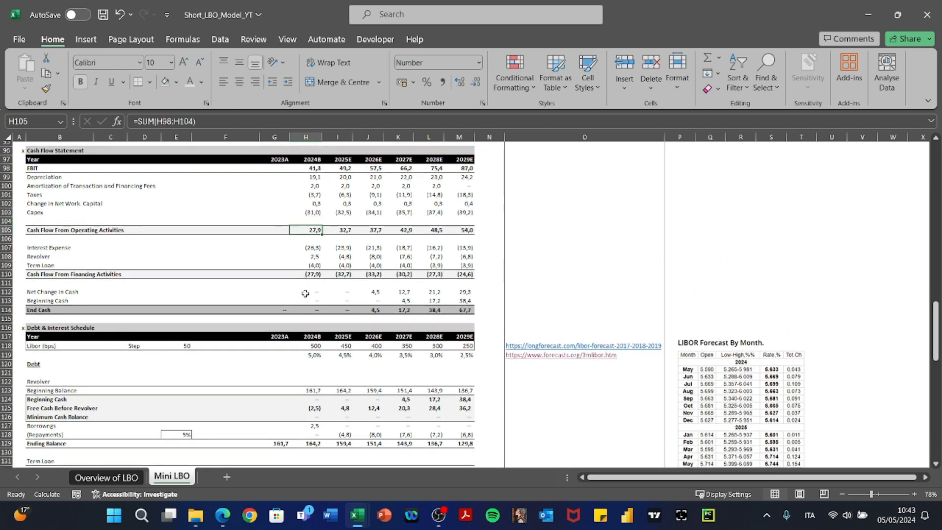
pyautogui.press('Down')
pyautogui.press('Down')
pyautogui.press('Down')
pyautogui.press('Down')
pyautogui.press('Down')
pyautogui.press('Down')
pyautogui.press('Down')
pyautogui.press('Down')
pyautogui.press('Down')
pyautogui.press('Down')
pyautogui.press('Down')
pyautogui.press('Down')
pyautogui.press('Down')
pyautogui.press('Down')
pyautogui.press('Down')
pyautogui.press('Down')
pyautogui.press('Down')
pyautogui.press('Down')
pyautogui.press('Down')
pyautogui.press('Down')
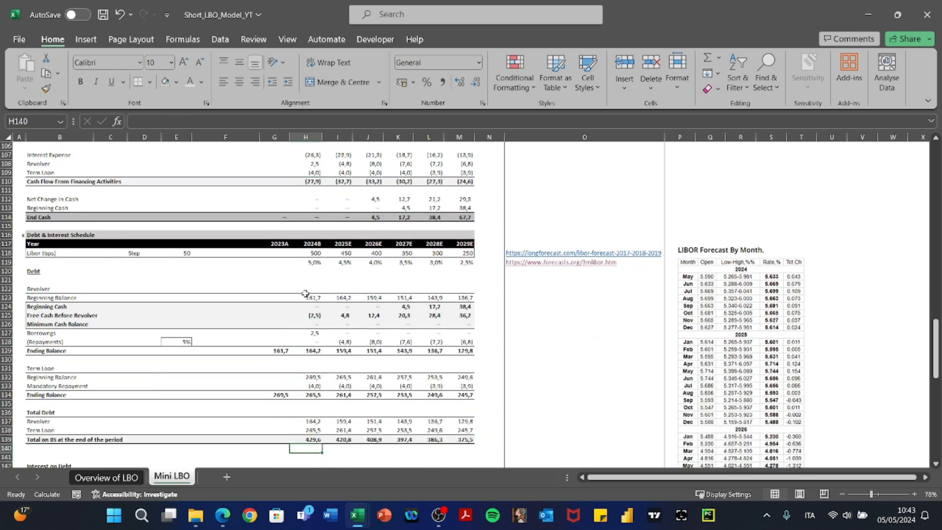
pyautogui.press('Up')
pyautogui.press('Up')
pyautogui.press('Up')
pyautogui.press('Up')
pyautogui.press('Up')
pyautogui.press('Up')
pyautogui.press('Up')
pyautogui.press('Right')
pyautogui.press('Right')
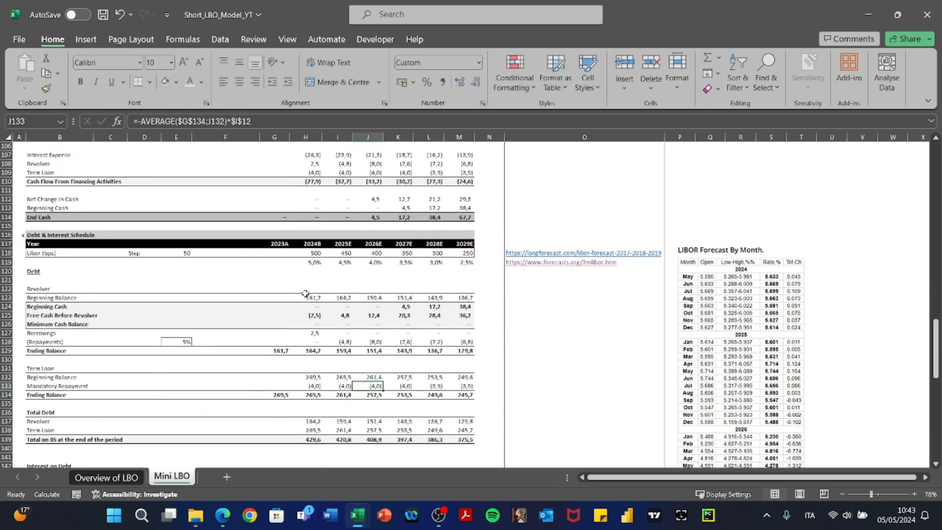
pyautogui.scroll(-2, 305, 293)
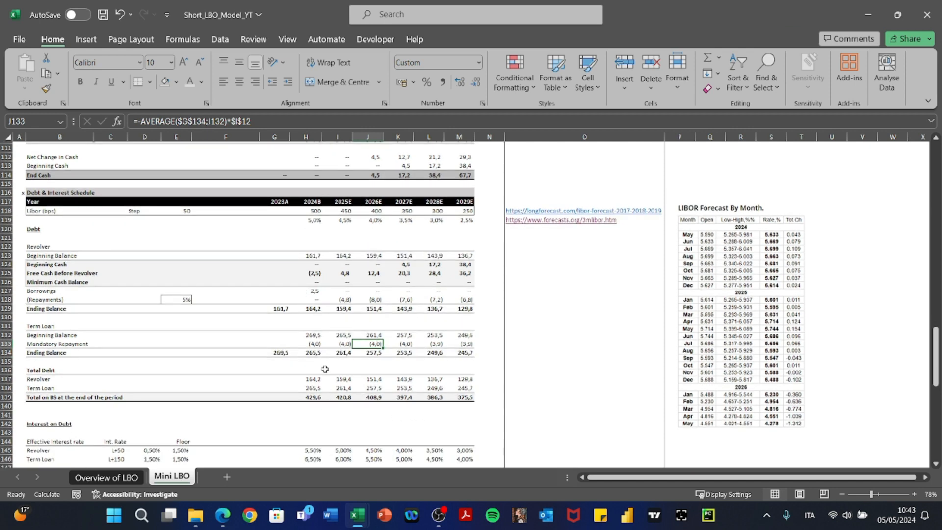
pyautogui.moveTo(314, 274); pyautogui.dragTo(444, 277)
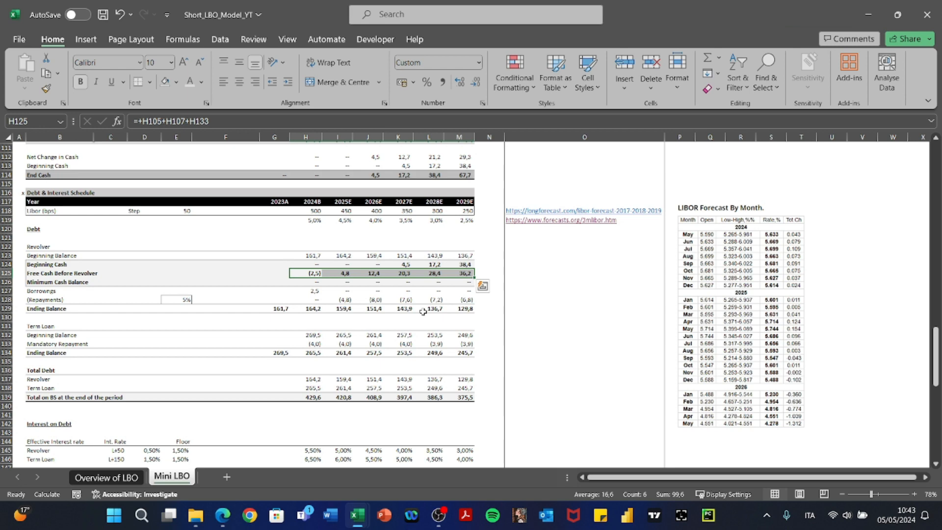
# Scroll down to the Return Analysis section and select cell G155.
pyautogui.scroll(-1, 423, 312)
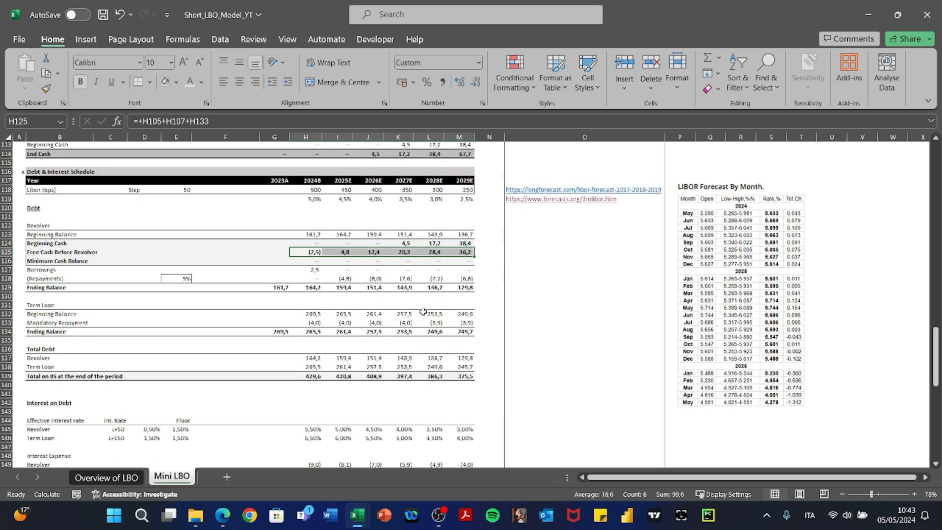
pyautogui.scroll(-8, 423, 312)
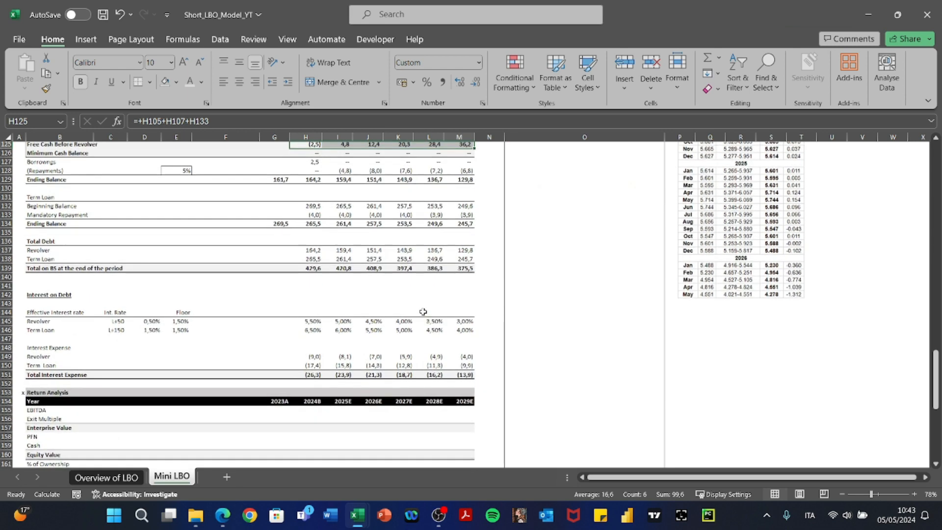
pyautogui.click(286, 314)
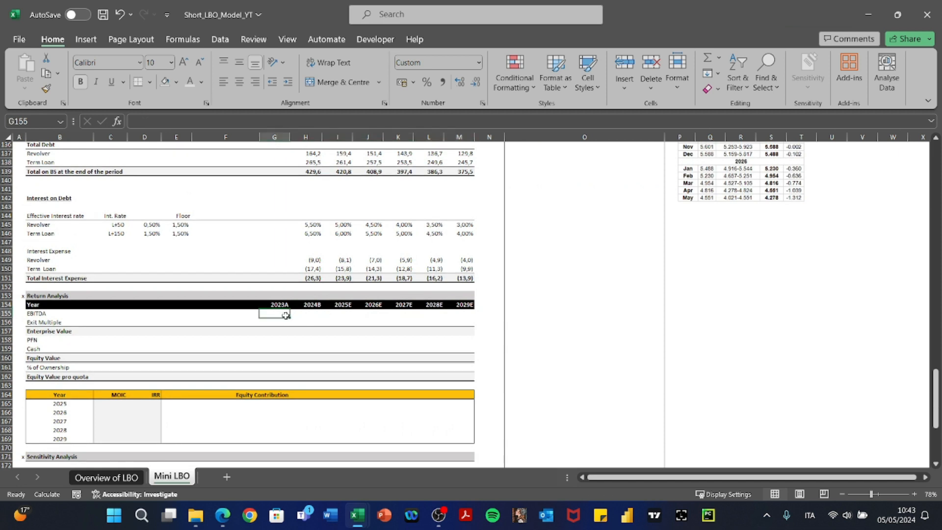
# Link Return Analysis EBITDA to the model's EBITDA row for every year (62,3 to 111,1).
pyautogui.press('Right')
pyautogui.write('+')
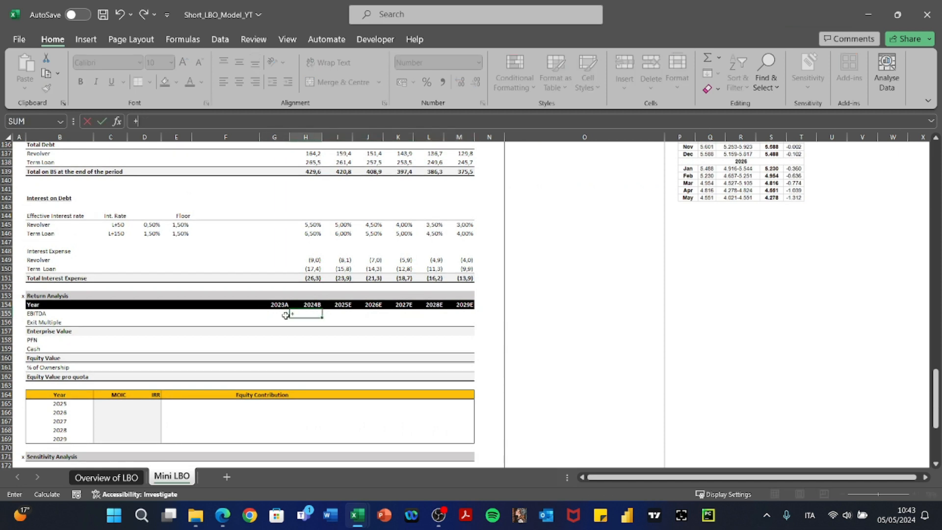
pyautogui.scroll(1, 286, 315)
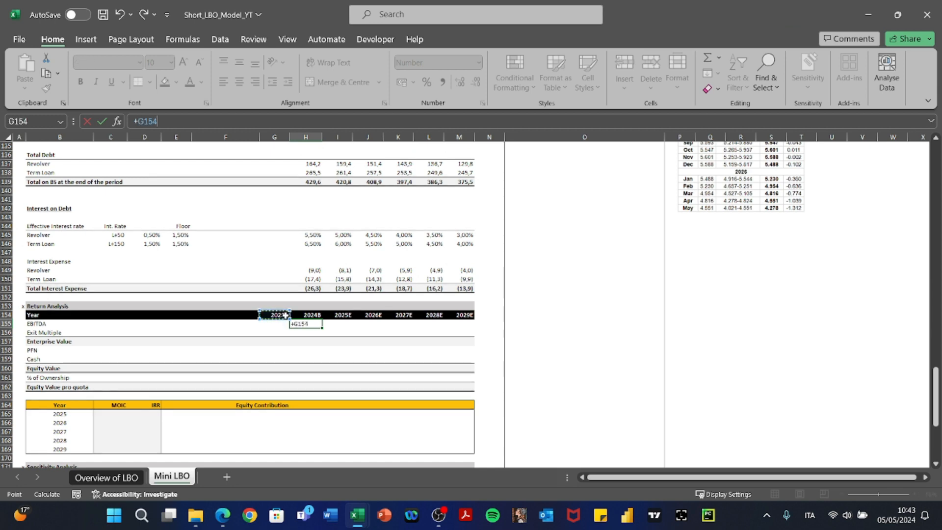
pyautogui.press('Up')
pyautogui.press('Up')
pyautogui.press('Up')
pyautogui.press('Up')
pyautogui.press('Up')
pyautogui.press('Up')
pyautogui.press('Up')
pyautogui.press('Up')
pyautogui.press('Up')
pyautogui.press('Up')
pyautogui.press('Up')
pyautogui.press('Up')
pyautogui.press('Up')
pyautogui.press('Up')
pyautogui.press('Up')
pyautogui.press('Up')
pyautogui.press('Up')
pyautogui.press('Up')
pyautogui.press('Up')
pyautogui.press('Up')
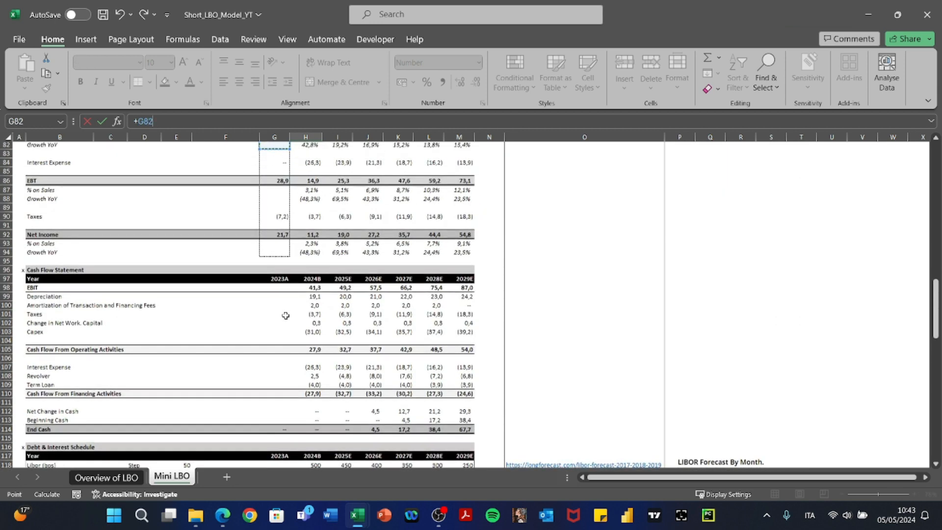
pyautogui.press('Up')
pyautogui.press('Up')
pyautogui.press('Up')
pyautogui.press('Up')
pyautogui.press('Up')
pyautogui.press('Up')
pyautogui.press('Up')
pyautogui.press('Up')
pyautogui.press('Up')
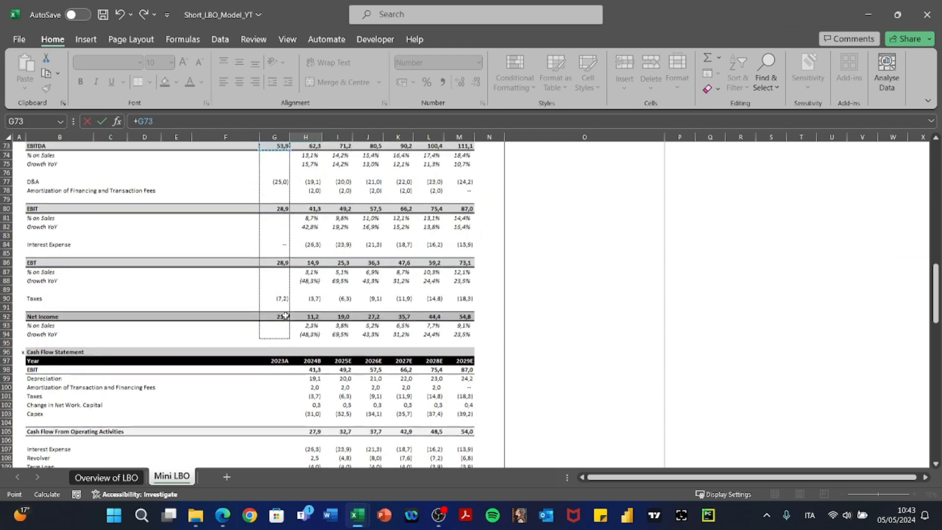
pyautogui.press('Up')
pyautogui.press('Up')
pyautogui.press('Up')
pyautogui.press('Up')
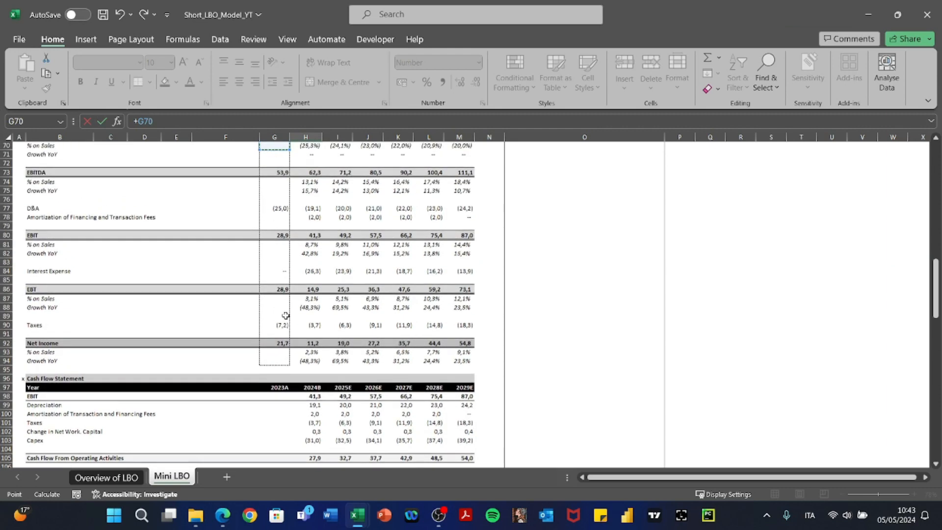
pyautogui.press('Down')
pyautogui.press('Down')
pyautogui.press('Down')
pyautogui.press('Down')
pyautogui.press('Return')
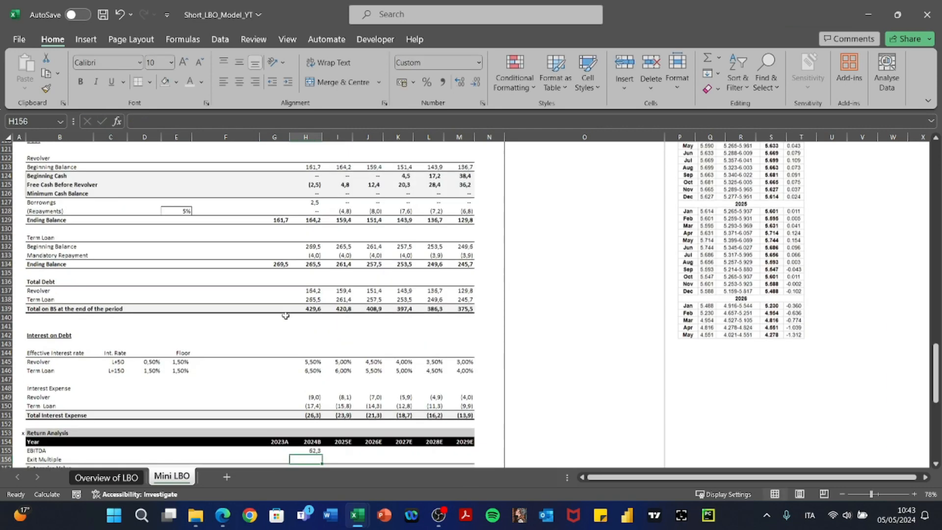
pyautogui.press('Up')
pyautogui.hotkey('ctrl', 'c')
pyautogui.hotkey('shift', 'Right')
pyautogui.hotkey('shift', 'Right')
pyautogui.hotkey('shift', 'Right')
pyautogui.hotkey('shift', 'Right')
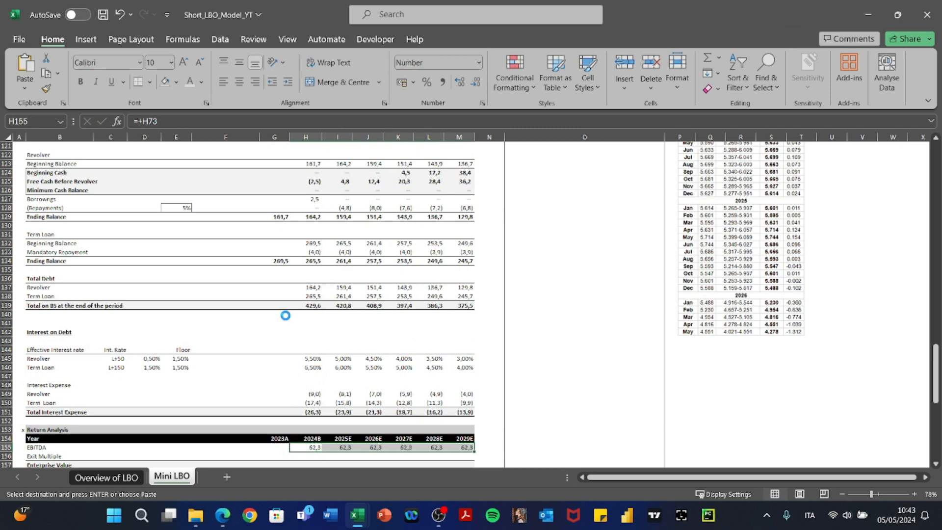
pyautogui.press('Return')
pyautogui.press('Down')
# Reference the 10,00x exit multiple with an absolute link and paste it across H156:M156.
pyautogui.write('+')
pyautogui.hotkey('ctrl', 'Left')
pyautogui.hotkey('ctrl', 'Left')
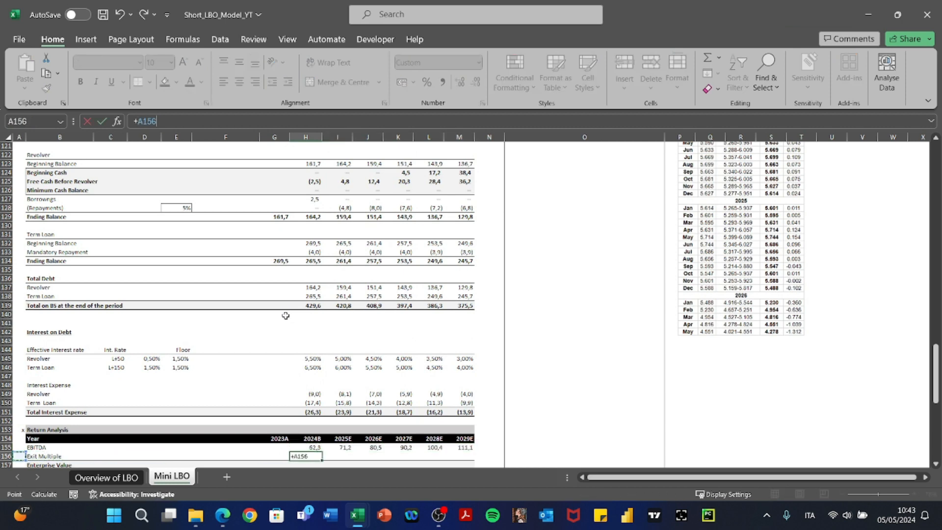
pyautogui.hotkey('ctrl', 'Up')
pyautogui.hotkey('ctrl', 'Up')
pyautogui.hotkey('ctrl', 'Up')
pyautogui.hotkey('ctrl', 'Up')
pyautogui.hotkey('ctrl', 'Up')
pyautogui.hotkey('ctrl', 'Up')
pyautogui.hotkey('ctrl', 'Up')
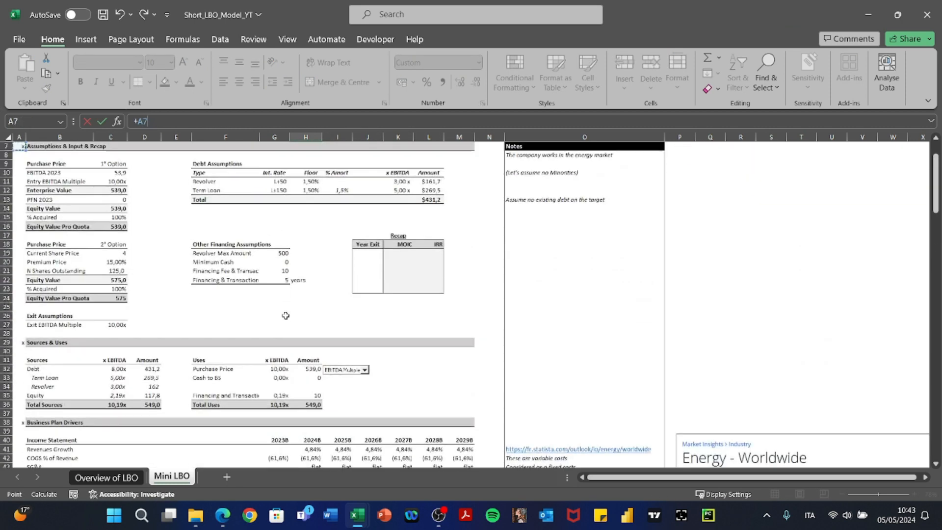
pyautogui.hotkey('ctrl', 'Up')
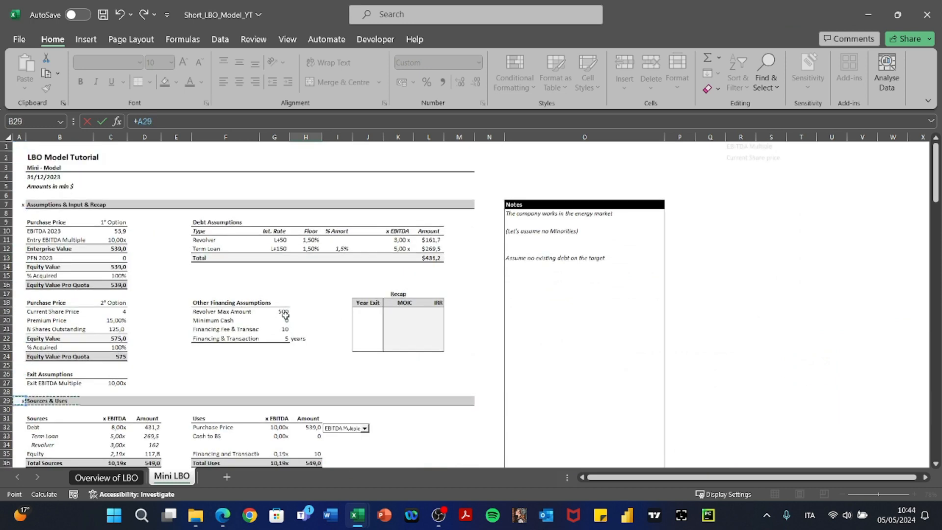
pyautogui.press('Up')
pyautogui.press('Up')
pyautogui.press('Right')
pyautogui.press('Right')
pyautogui.press('F4')
pyautogui.press('Return')
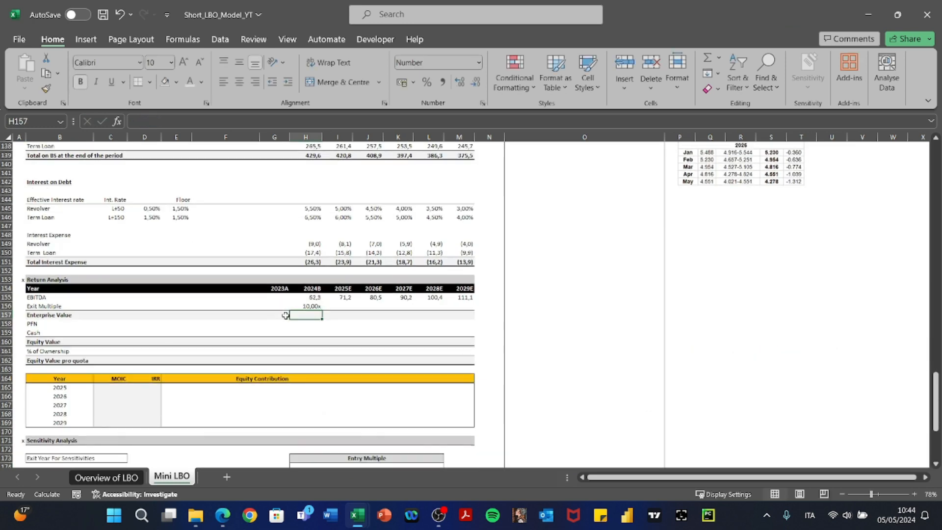
pyautogui.press('Up')
pyautogui.hotkey('ctrl', 'c')
pyautogui.hotkey('shift', 'Right')
pyautogui.hotkey('shift', 'Right')
pyautogui.hotkey('shift', 'Right')
pyautogui.hotkey('shift', 'Right')
pyautogui.hotkey('shift', 'Right')
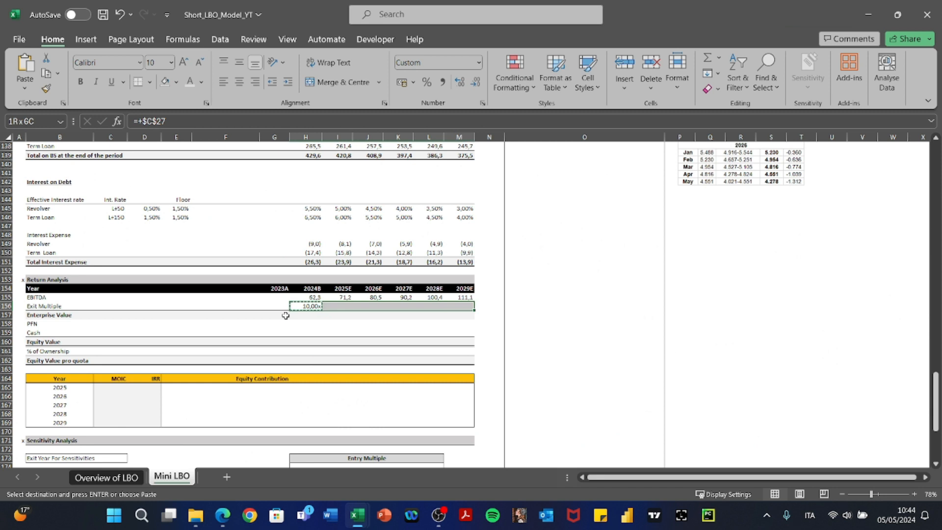
pyautogui.hotkey('ctrl', 'v')
pyautogui.press('Escape')
# Verify the pasted exit multiple cells, then move to the 2024B Enterprise Value cell.
pyautogui.press('Right')
pyautogui.press('F2')
pyautogui.press('Escape')
pyautogui.press('Right')
pyautogui.press('Right')
pyautogui.press('F2')
pyautogui.press('Escape')
pyautogui.press('Left')
pyautogui.press('Left')
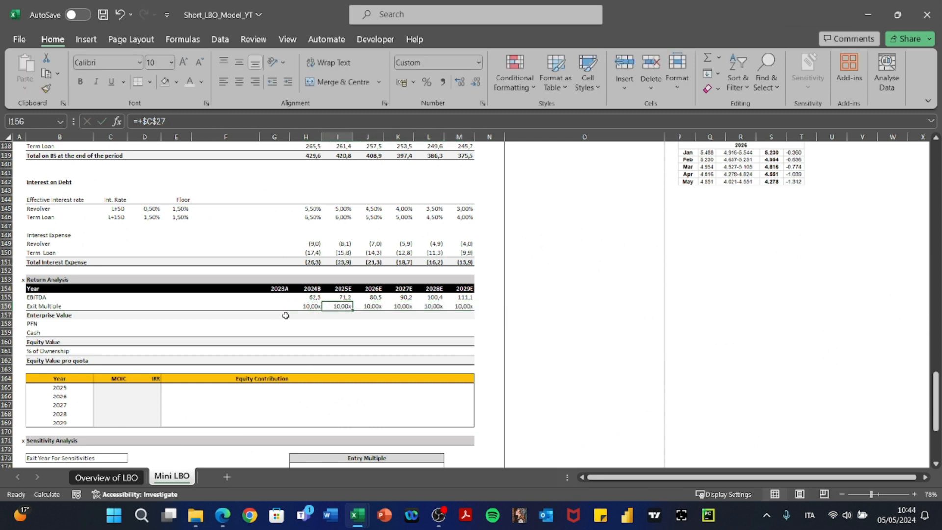
pyautogui.press('Left')
pyautogui.press('Down')
# Compute Enterprise Value as EBITDA × exit multiple across all years (623,5 to 1111,2).
pyautogui.write('+')
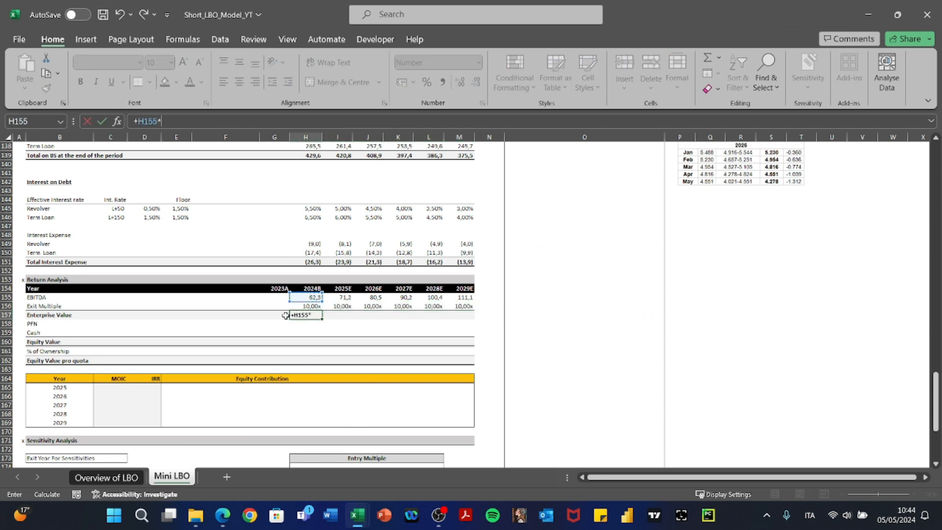
pyautogui.press('Up')
pyautogui.press('Return')
pyautogui.press('Up')
pyautogui.hotkey('ctrl', 'c')
pyautogui.hotkey('shift', 'Right')
pyautogui.hotkey('shift', 'Right')
pyautogui.hotkey('shift', 'Right')
pyautogui.hotkey('shift', 'Right')
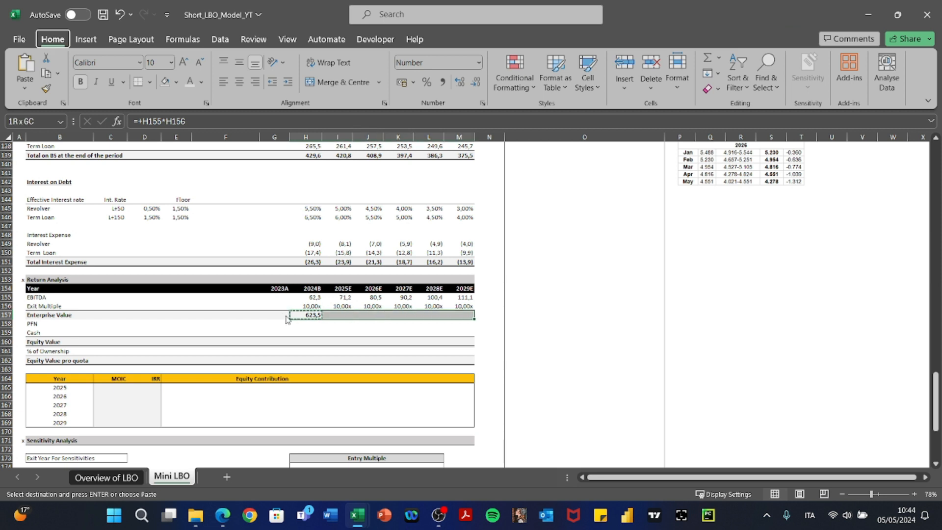
pyautogui.hotkey('ctrl', 'alt', 'v')
pyautogui.press('Return')
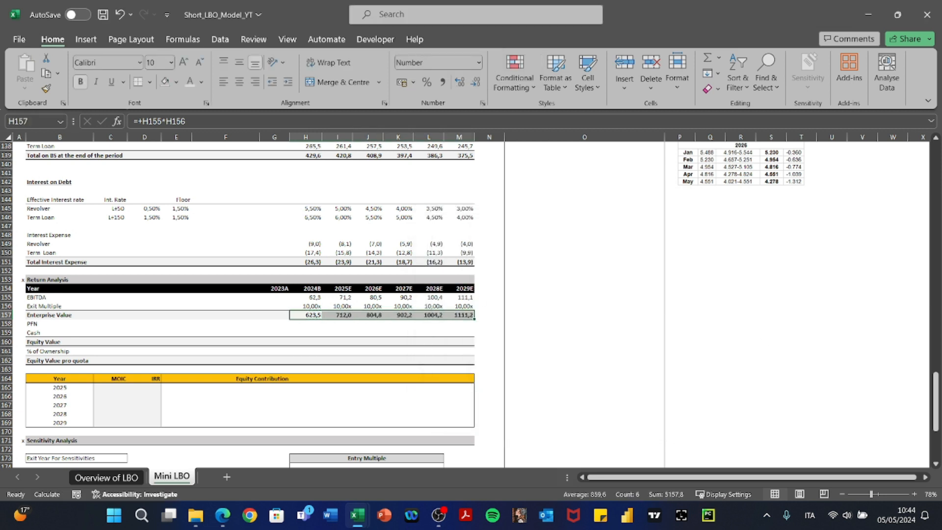
pyautogui.hotkey('ctrl', '1')
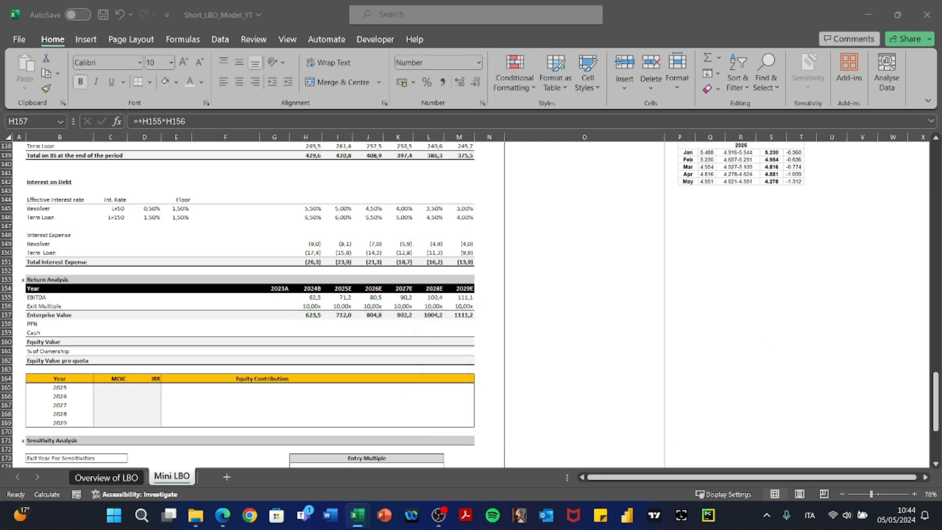
pyautogui.press('Return')
pyautogui.press('Down')
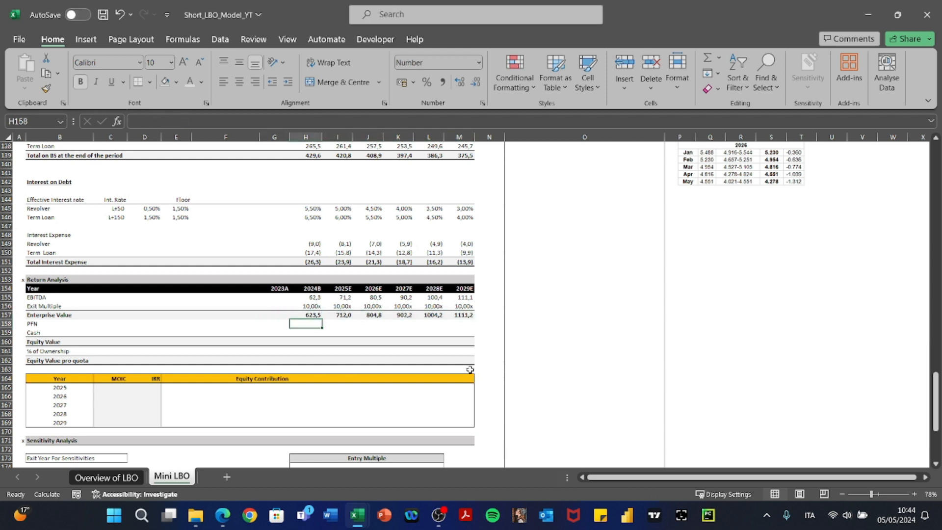
# Relabel the PFN row as NFP.
pyautogui.write('+')
pyautogui.press('Up')
pyautogui.press('Escape')
pyautogui.press('Left')
pyautogui.press('Left')
pyautogui.press('Left')
pyautogui.press('Left')
pyautogui.press('Left')
pyautogui.press('Left')
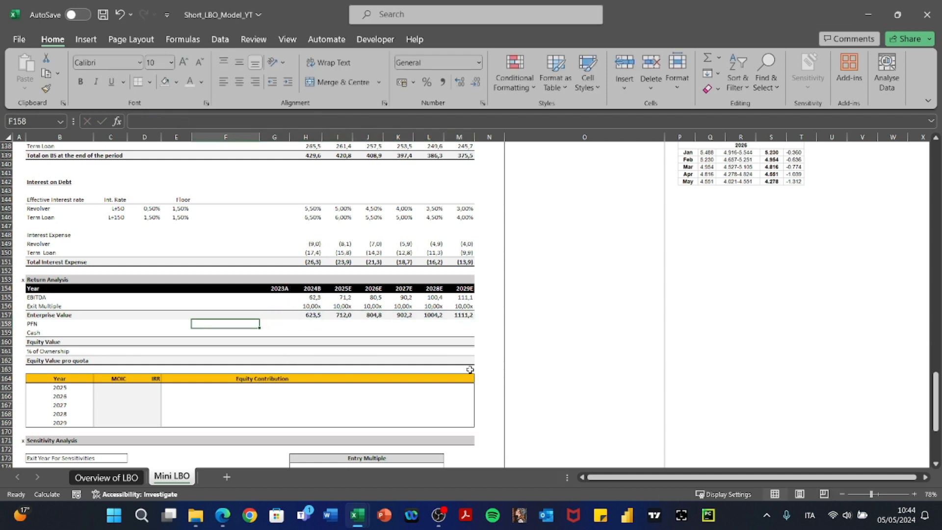
pyautogui.write('N')
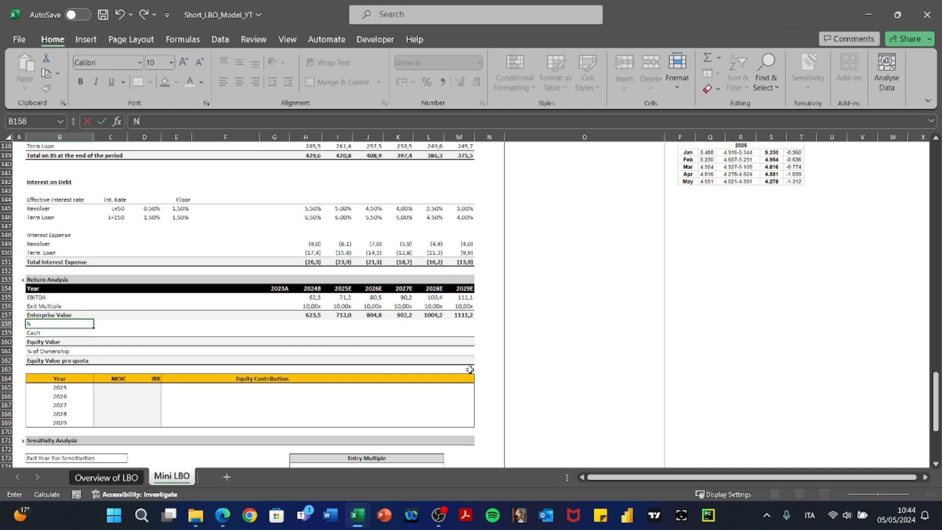
pyautogui.press('Right')
pyautogui.press('Right')
pyautogui.press('Right')
pyautogui.press('Right')
pyautogui.press('Right')
pyautogui.press('Right')
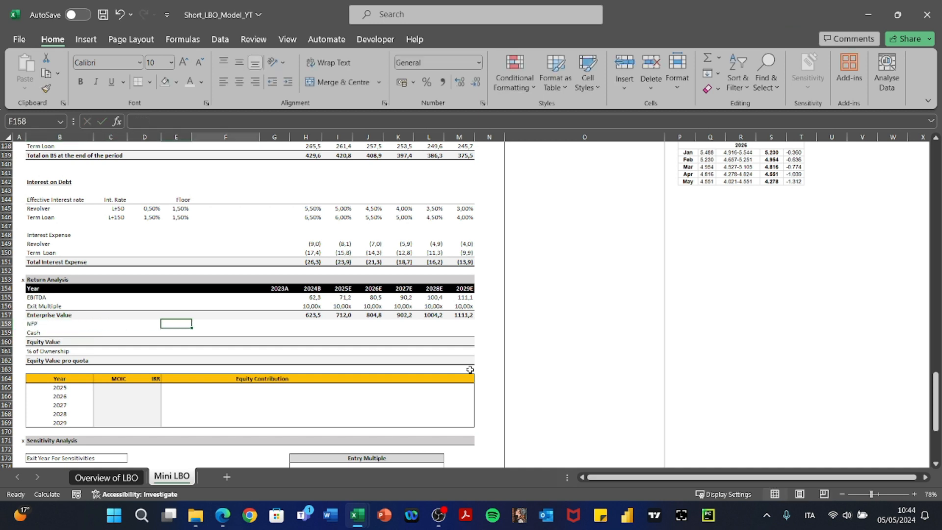
# Set NFP to negative total debt (=-H139) and copy it across, giving (429,6) to (375,5).
pyautogui.write('+')
pyautogui.press('Up')
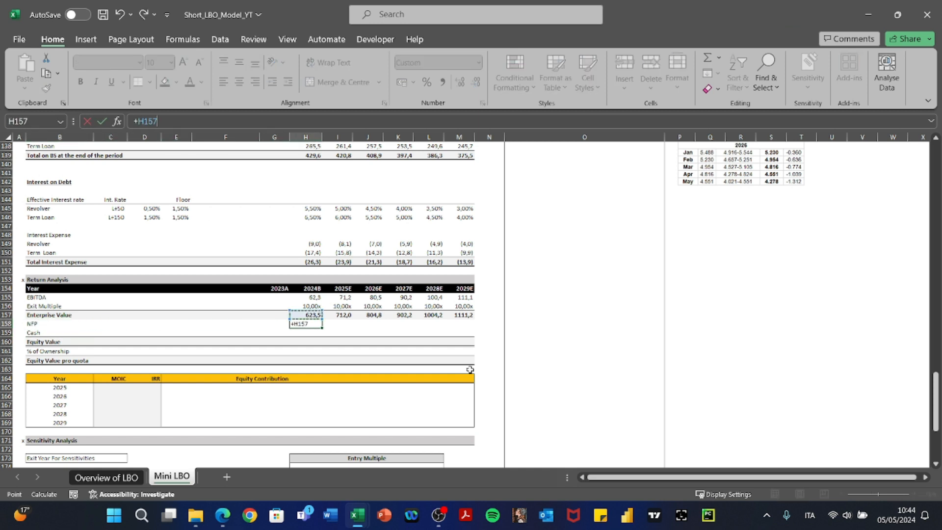
pyautogui.press('Up')
pyautogui.press('Up')
pyautogui.press('Up')
pyautogui.press('Up')
pyautogui.press('Up')
pyautogui.press('Up')
pyautogui.press('Up')
pyautogui.press('Up')
pyautogui.press('Up')
pyautogui.press('Up')
pyautogui.press('Up')
pyautogui.press('Up')
pyautogui.press('Up')
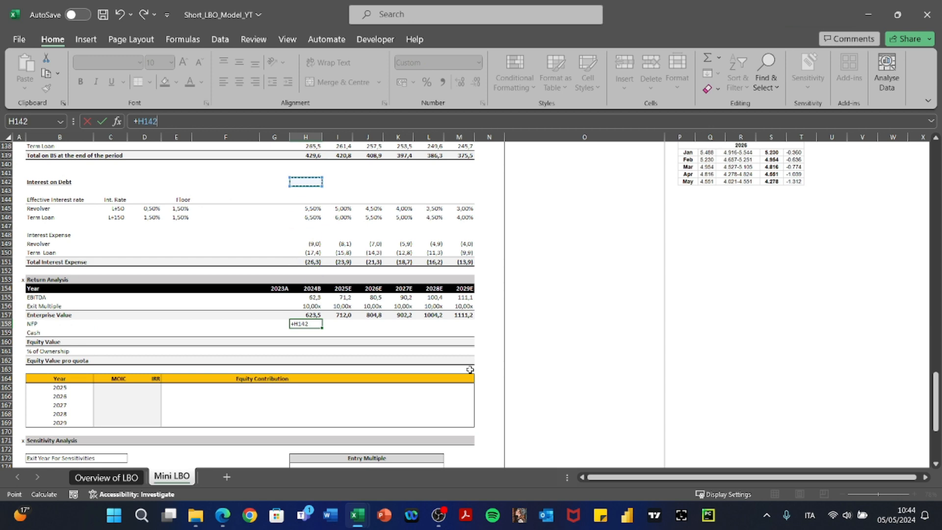
pyautogui.press('BackSpace')
pyautogui.press('BackSpace')
pyautogui.press('BackSpace')
pyautogui.write('-')
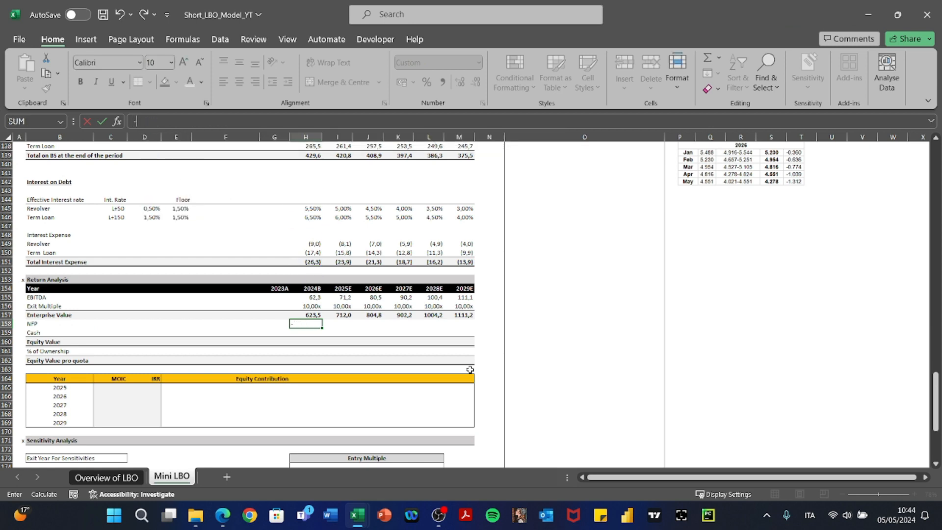
pyautogui.press('Left')
pyautogui.press('Up')
pyautogui.press('Up')
pyautogui.press('Up')
pyautogui.press('Up')
pyautogui.press('Up')
pyautogui.press('Up')
pyautogui.press('Up')
pyautogui.press('Up')
pyautogui.press('Up')
pyautogui.press('Up')
pyautogui.press('Up')
pyautogui.press('Up')
pyautogui.press('Up')
pyautogui.press('Up')
pyautogui.press('Up')
pyautogui.press('Up')
pyautogui.press('Up')
pyautogui.press('Up')
pyautogui.press('Up')
pyautogui.press('Up')
pyautogui.press('Down')
pyautogui.press('Down')
pyautogui.press('Down')
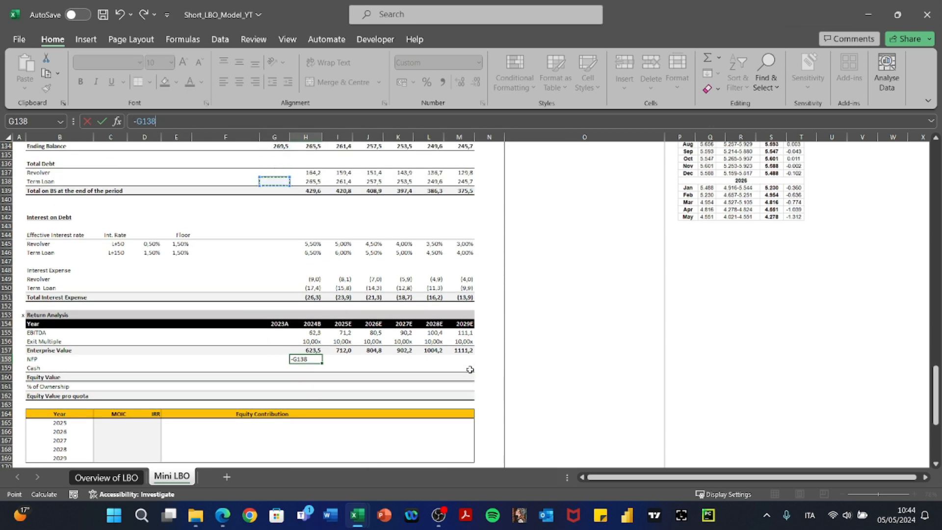
pyautogui.press('Return')
pyautogui.press('Up')
pyautogui.hotkey('ctrl', 'c')
pyautogui.hotkey('shift', 'Right')
pyautogui.hotkey('shift', 'Right')
pyautogui.hotkey('shift', 'Right')
pyautogui.hotkey('shift', 'Right')
pyautogui.hotkey('shift', 'Right')
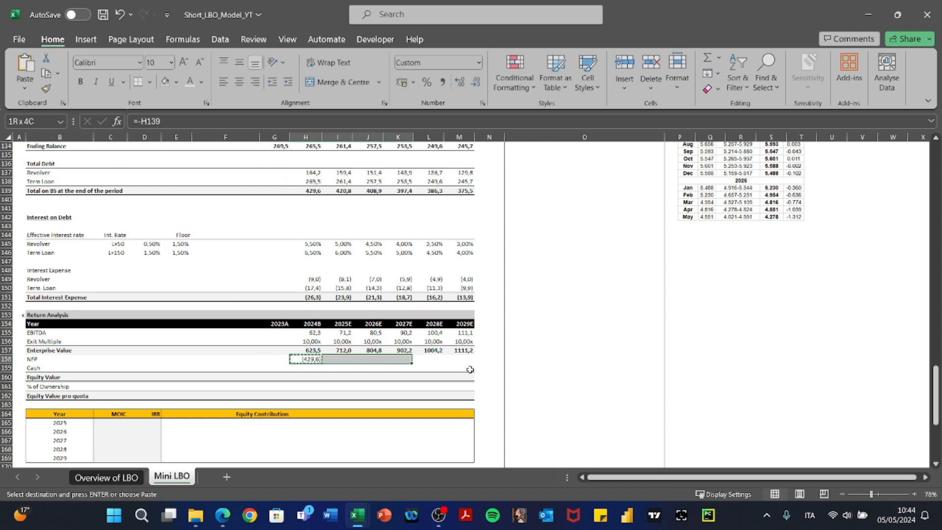
pyautogui.hotkey('ctrl', 'v')
pyautogui.press('Escape')
pyautogui.press('Down')
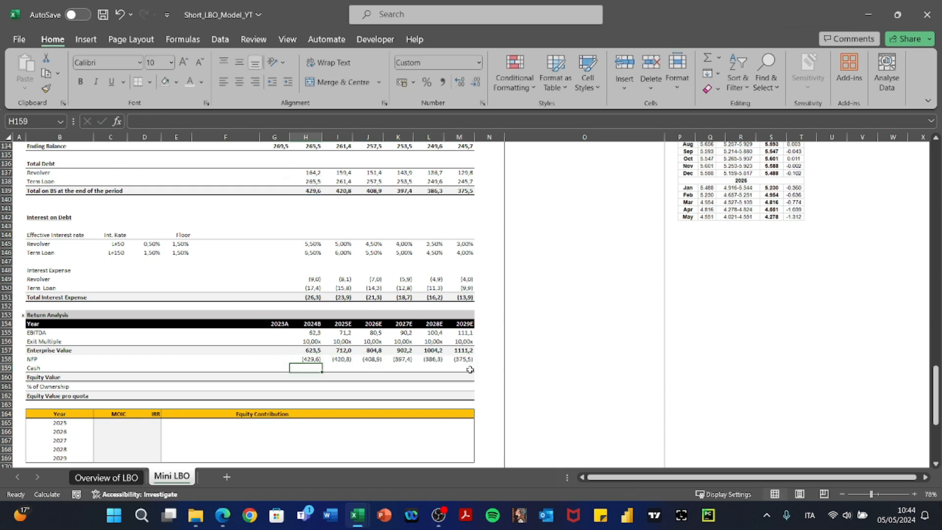
# Link the 2024B Cash cell to End Cash and copy it across the later years.
pyautogui.write('+')
pyautogui.press('Left')
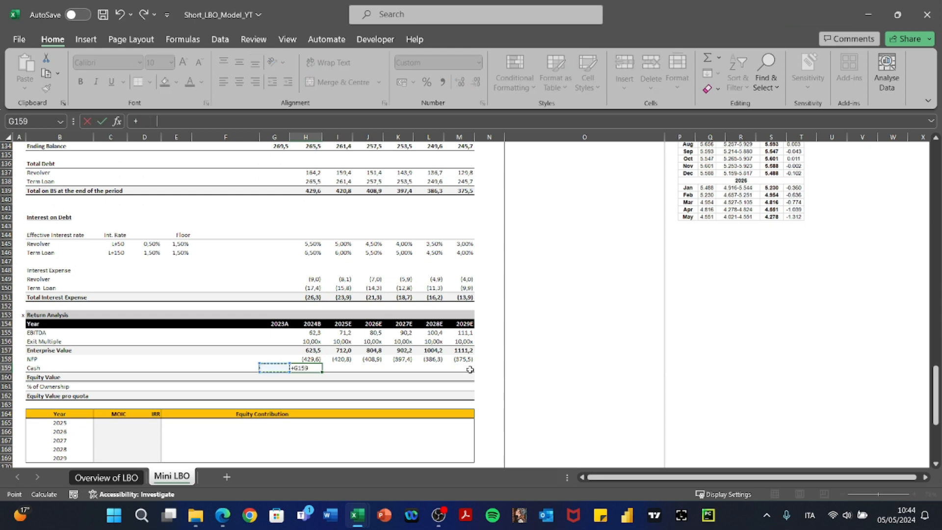
pyautogui.press('Up')
pyautogui.press('Up')
pyautogui.press('Up')
pyautogui.press('Up')
pyautogui.press('Up')
pyautogui.press('Up')
pyautogui.press('Up')
pyautogui.press('Up')
pyautogui.press('Up')
pyautogui.press('Up')
pyautogui.press('Up')
pyautogui.press('Up')
pyautogui.press('Up')
pyautogui.press('Up')
pyautogui.press('Up')
pyautogui.press('Up')
pyautogui.press('Up')
pyautogui.press('Up')
pyautogui.press('Up')
pyautogui.press('Up')
pyautogui.press('Up')
pyautogui.press('Up')
pyautogui.press('Up')
pyautogui.press('Up')
pyautogui.press('Up')
pyautogui.press('Up')
pyautogui.press('Up')
pyautogui.press('Up')
pyautogui.press('Up')
pyautogui.press('Up')
pyautogui.press('Up')
pyautogui.press('Up')
pyautogui.press('Up')
pyautogui.press('Up')
pyautogui.press('Up')
pyautogui.press('Up')
pyautogui.press('Up')
pyautogui.press('Up')
pyautogui.press('Up')
pyautogui.press('Up')
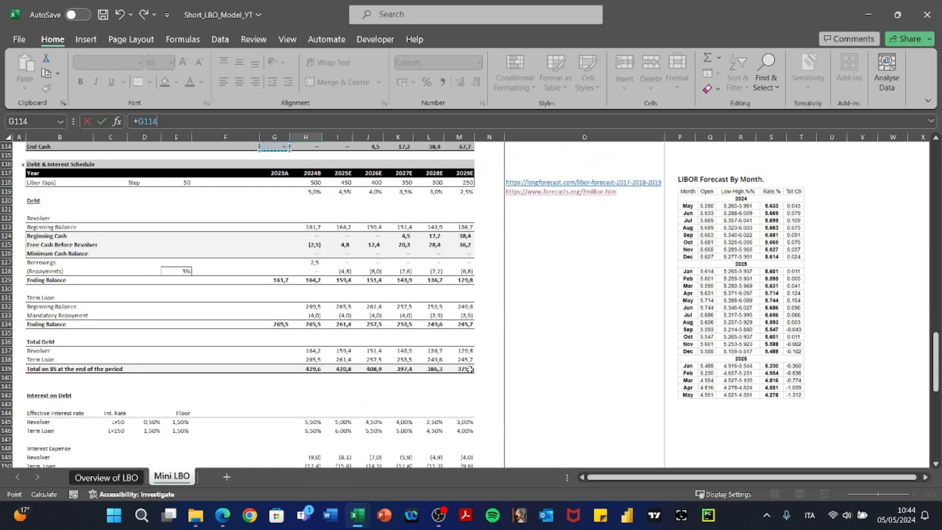
pyautogui.press('Down')
pyautogui.press('Down')
pyautogui.press('Down')
pyautogui.press('Down')
pyautogui.press('Down')
pyautogui.press('Down')
pyautogui.press('Down')
pyautogui.press('Down')
pyautogui.press('Down')
pyautogui.press('Down')
pyautogui.press('Down')
pyautogui.press('Down')
pyautogui.press('Down')
pyautogui.press('Down')
pyautogui.press('Down')
pyautogui.press('Right')
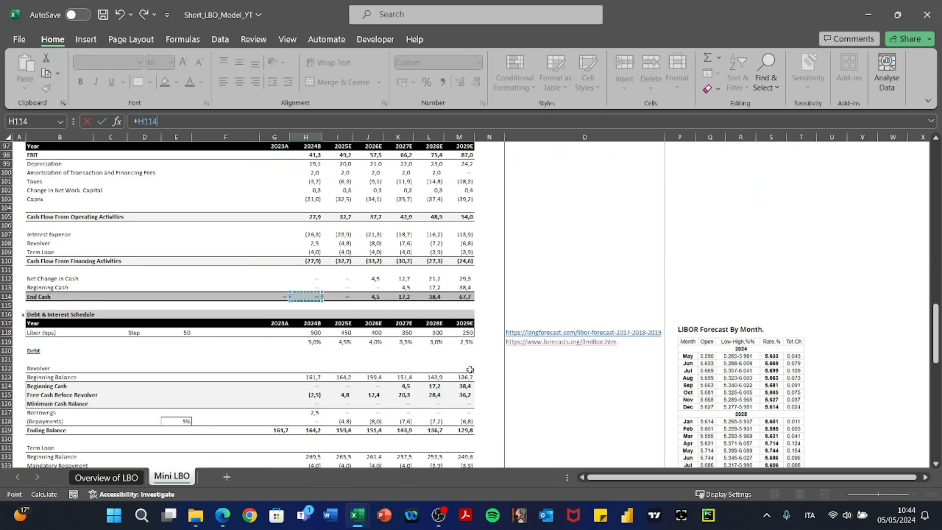
pyautogui.press('Return')
pyautogui.press('Up')
pyautogui.hotkey('ctrl', 'c')
pyautogui.hotkey('shift', 'Right')
pyautogui.hotkey('shift', 'Right')
pyautogui.hotkey('shift', 'Right')
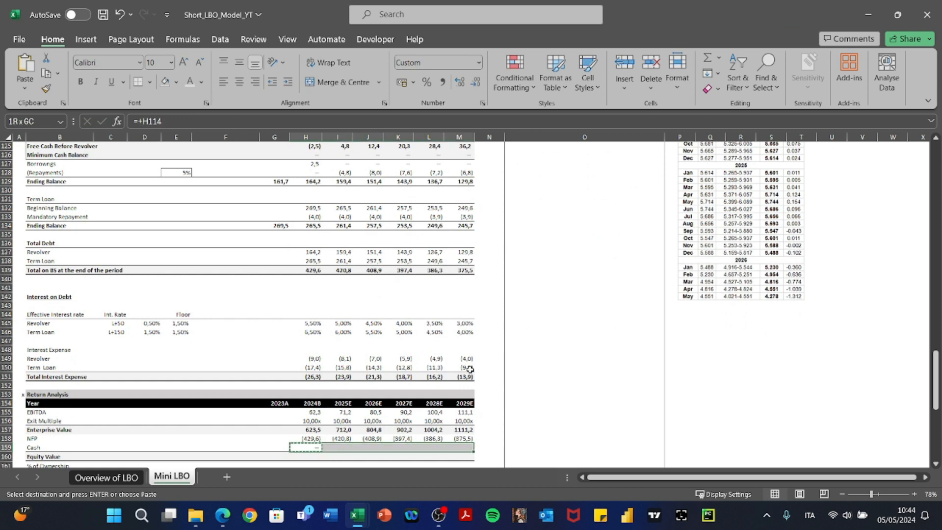
pyautogui.press('Return')
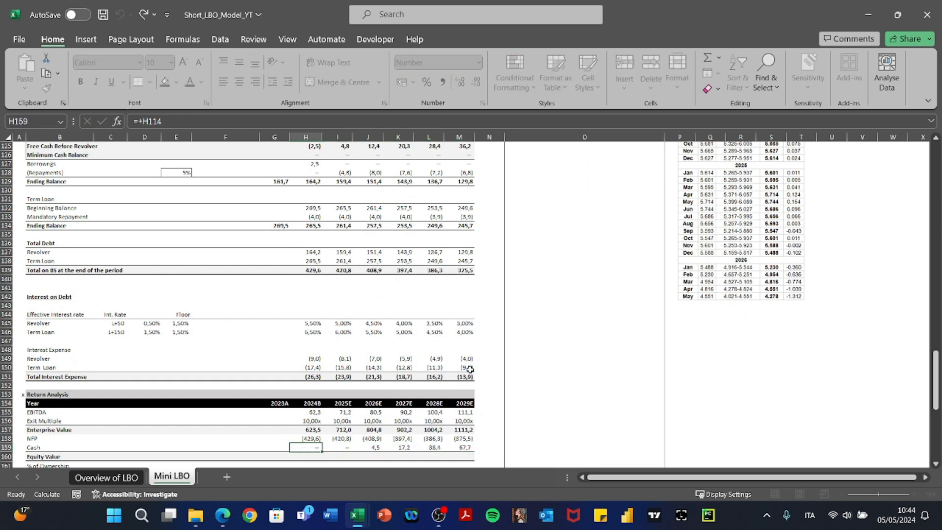
# Sum Enterprise Value, NFP and Cash into Equity Value and copy it across the years.
pyautogui.press('Down')
pyautogui.write('+SUM(')
pyautogui.press('Up')
pyautogui.hotkey('shift', 'Up')
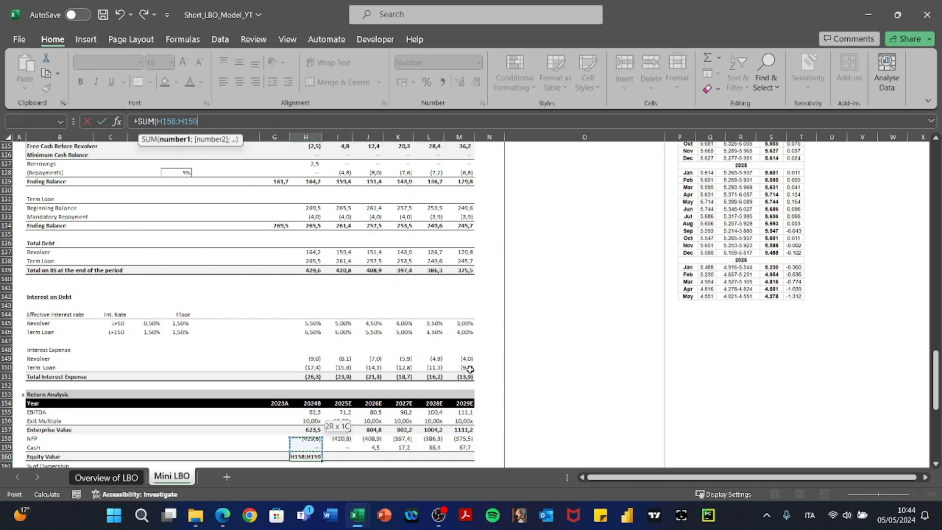
pyautogui.hotkey('shift', 'Up')
pyautogui.press('Return')
pyautogui.press('Up')
pyautogui.hotkey('ctrl', 'c')
pyautogui.hotkey('shift', 'Right')
pyautogui.hotkey('shift', 'Right')
pyautogui.hotkey('shift', 'Right')
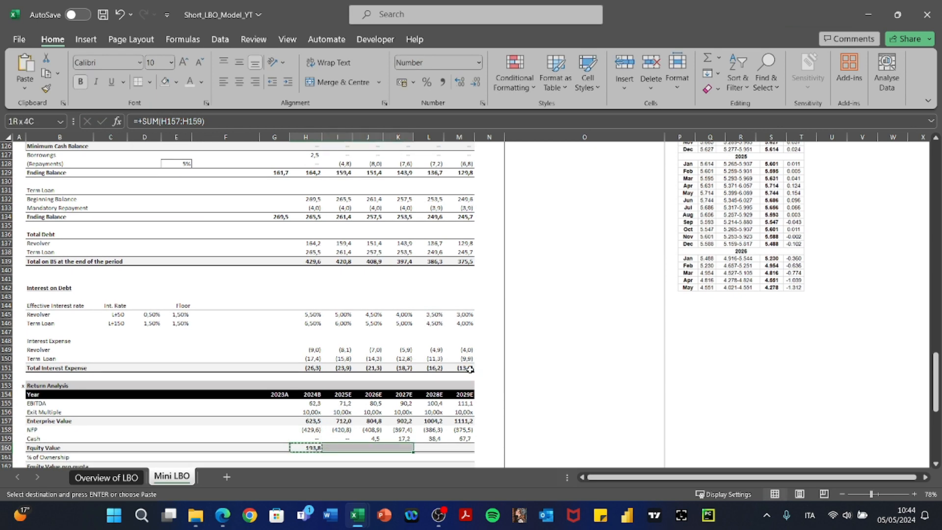
pyautogui.press('Return')
# Link 2024B % of Ownership to % Acquired (100%) and carry it forward through 2029E.
pyautogui.press('Down')
pyautogui.write('+')
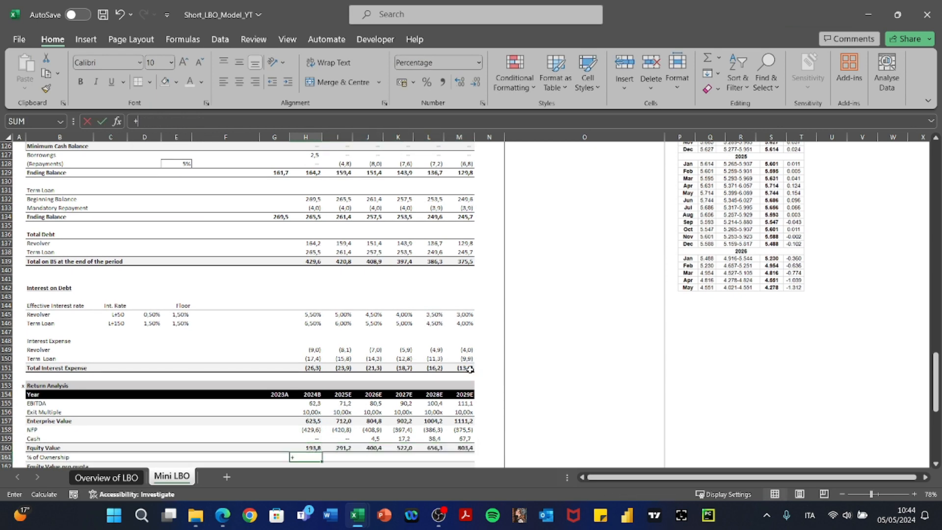
pyautogui.press('Left')
pyautogui.press('Left')
pyautogui.press('Left')
pyautogui.press('Left')
pyautogui.press('Left')
pyautogui.press('Left')
pyautogui.press('Left')
pyautogui.hotkey('ctrl', 'Up')
pyautogui.hotkey('ctrl', 'Up')
pyautogui.hotkey('ctrl', 'Up')
pyautogui.hotkey('ctrl', 'Up')
pyautogui.hotkey('ctrl', 'Up')
pyautogui.hotkey('ctrl', 'Up')
pyautogui.hotkey('ctrl', 'Up')
pyautogui.hotkey('ctrl', 'Up')
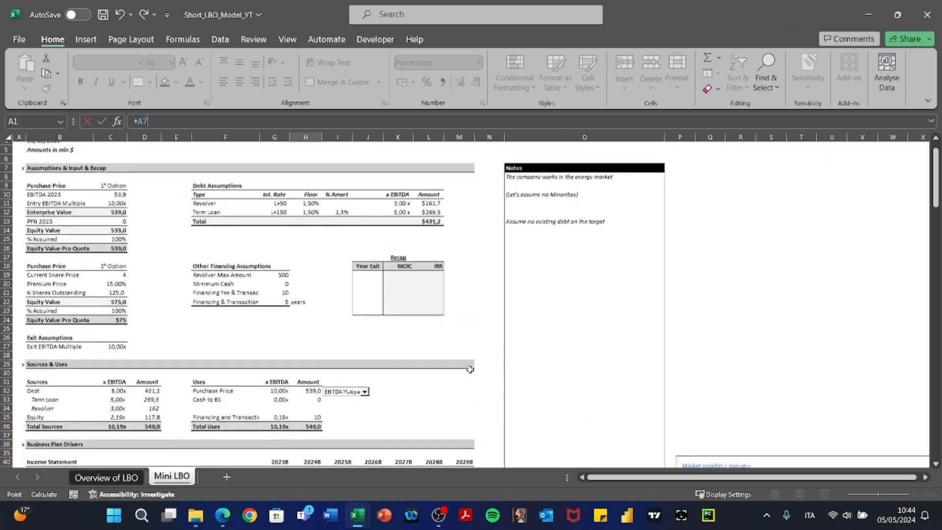
pyautogui.press('Down')
pyautogui.press('Down')
pyautogui.press('Right')
pyautogui.press('Right')
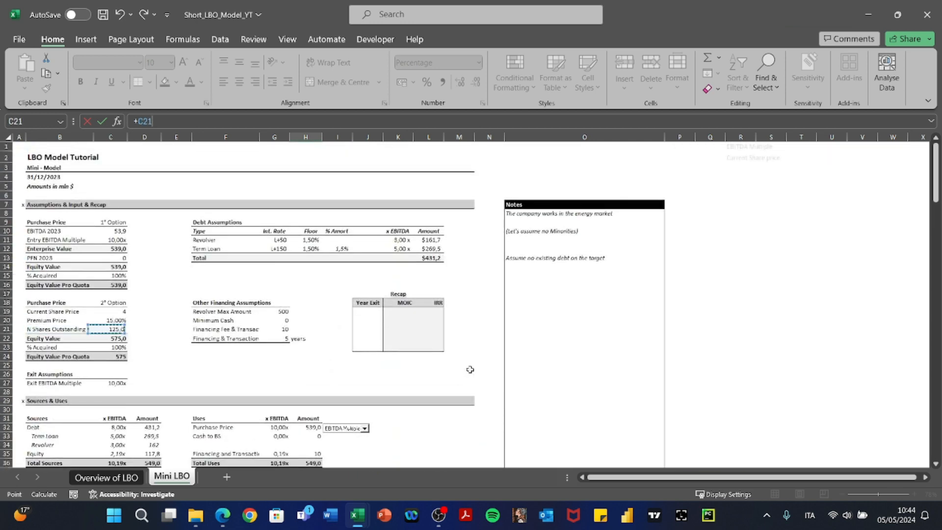
pyautogui.press('Return')
pyautogui.press('Up')
pyautogui.press('Right')
pyautogui.write('+')
pyautogui.press('Left')
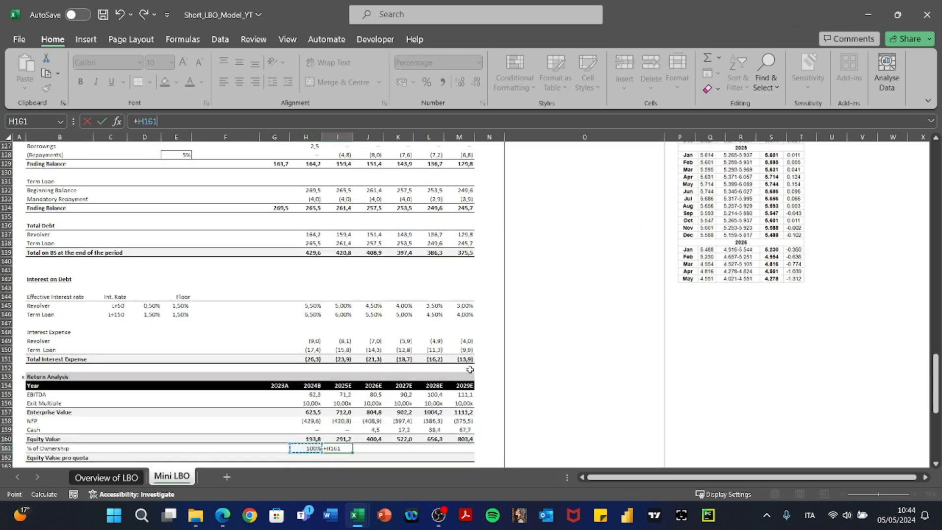
pyautogui.press('Return')
pyautogui.press('Up')
pyautogui.hotkey('shift', 'Right')
pyautogui.hotkey('shift', 'Right')
pyautogui.hotkey('shift', 'Right')
pyautogui.hotkey('shift', 'Right')
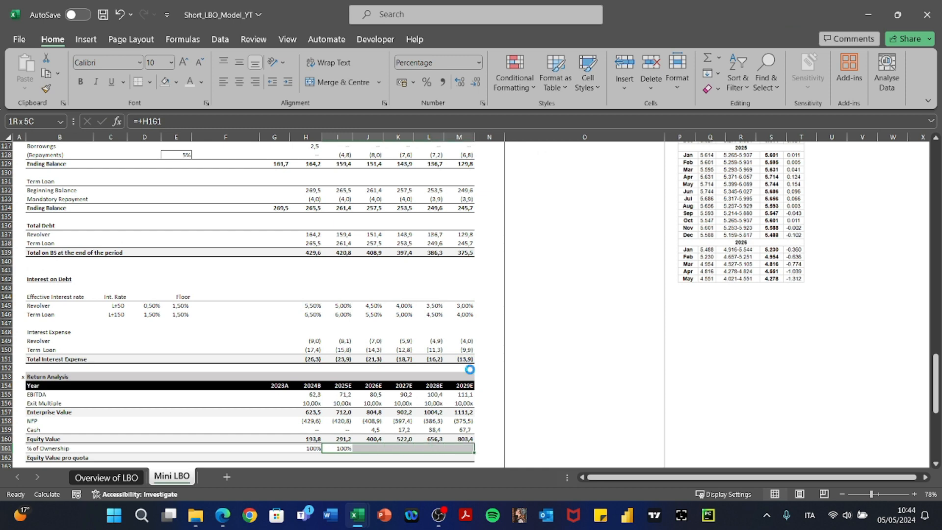
pyautogui.hotkey('ctrl', 'r')
# Set Equity Value pro quota to Equity Value times ownership and paste the formulas across years.
pyautogui.press('Left')
pyautogui.press('Down')
pyautogui.write('+')
pyautogui.press('Up')
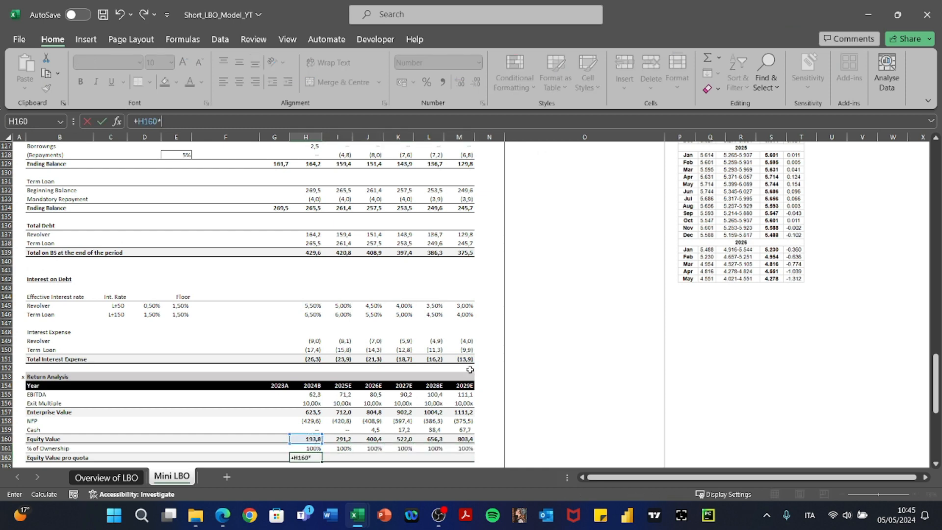
pyautogui.press('Return')
pyautogui.press('Up')
pyautogui.hotkey('ctrl', 'c')
pyautogui.hotkey('shift', 'Right')
pyautogui.hotkey('shift', 'Right')
pyautogui.hotkey('shift', 'Right')
pyautogui.hotkey('shift', 'Right')
pyautogui.hotkey('shift', 'Right')
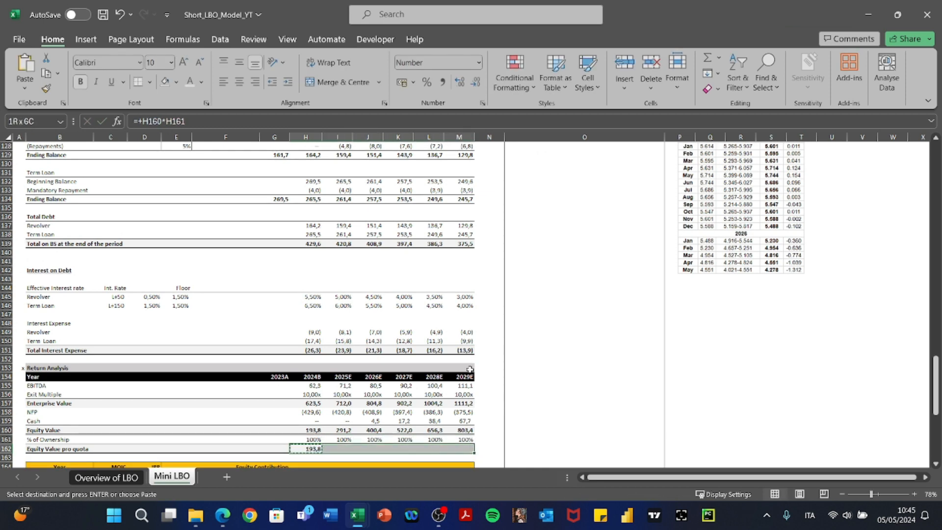
pyautogui.hotkey('alt', 'e')
pyautogui.press('s')
pyautogui.press('f')
# Review the 2026E and neighbouring Equity Value pro quota formulas without changing them.
pyautogui.press('Return')
pyautogui.press('Right')
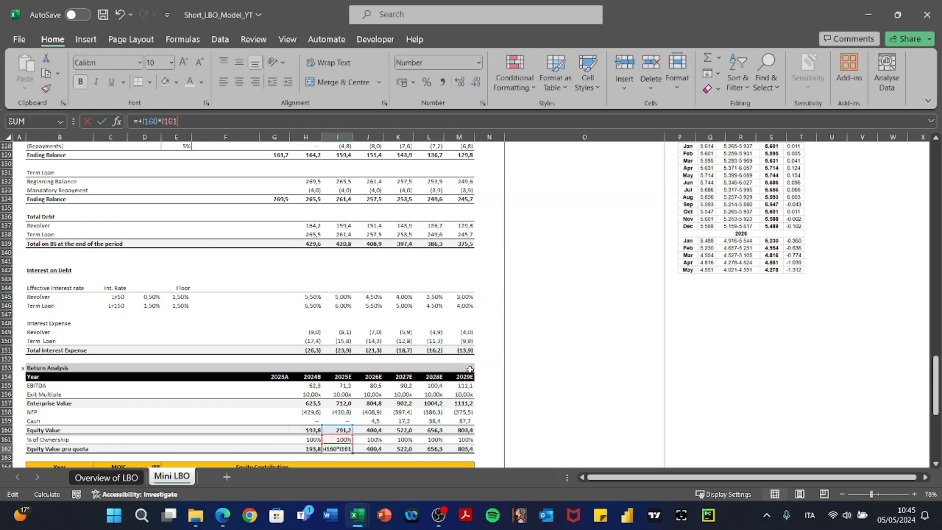
pyautogui.press('Right')
pyautogui.press('F2')
pyautogui.press('Escape')
pyautogui.press('Left')
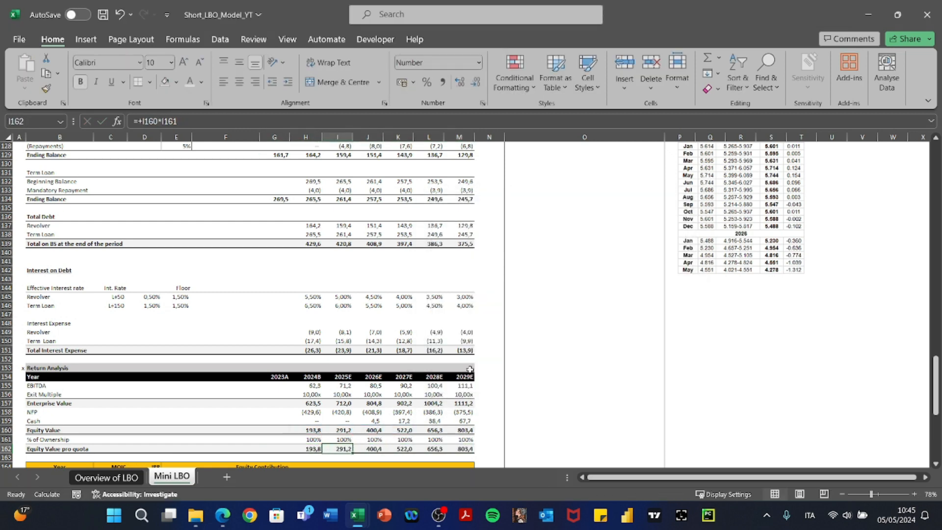
pyautogui.scroll(-5, 470, 369)
pyautogui.press('Left')
pyautogui.press('Left')
pyautogui.press('Left')
pyautogui.press('Left')
pyautogui.press('Left')
pyautogui.press('Right')
pyautogui.press('Right')
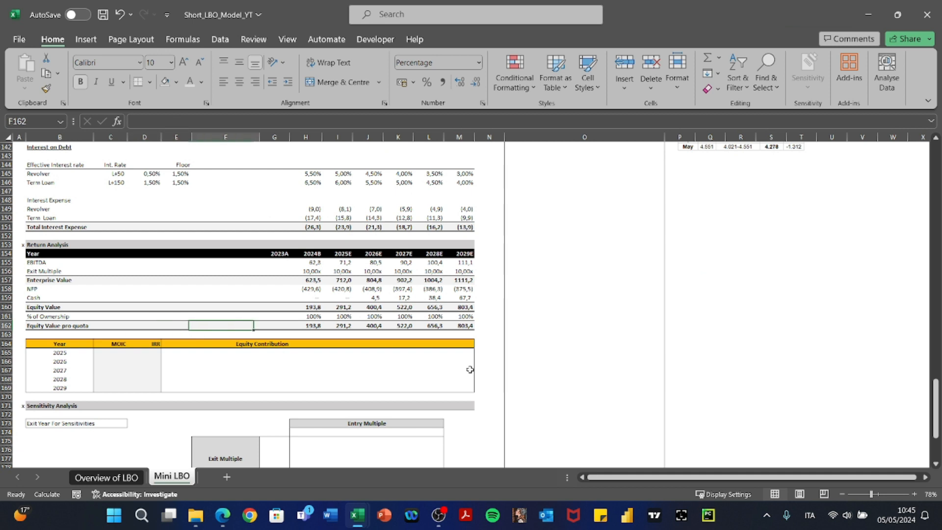
# Check the Equity Value pro quota formulas for each year, then go to the 2025 Equity Contribution cell.
pyautogui.press('Right')
pyautogui.press('Right')
pyautogui.press('F2')
pyautogui.press('Escape')
pyautogui.press('Right')
pyautogui.press('Right')
pyautogui.press('F2')
pyautogui.press('Escape')
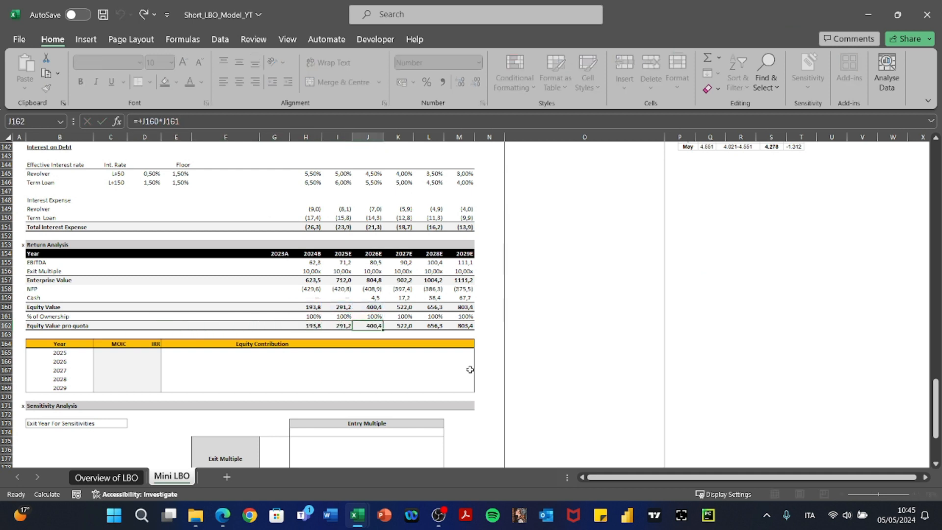
pyautogui.press('Right')
pyautogui.press('Right')
pyautogui.press('F2')
pyautogui.press('Escape')
pyautogui.press('Right')
pyautogui.press('Left')
pyautogui.press('Left')
pyautogui.press('Left')
pyautogui.press('Left')
pyautogui.press('Left')
pyautogui.press('Down')
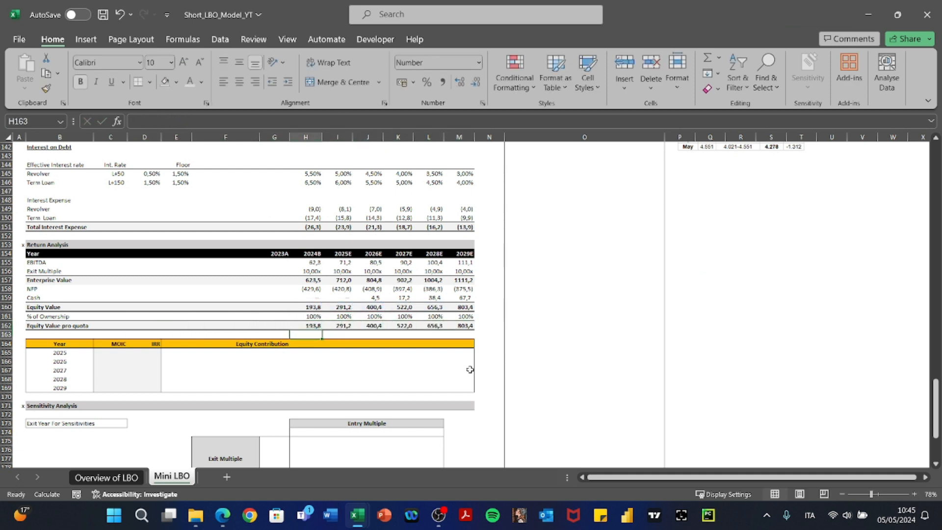
pyautogui.press('Down')
pyautogui.press('Left')
pyautogui.press('Down')
pyautogui.press('Left')
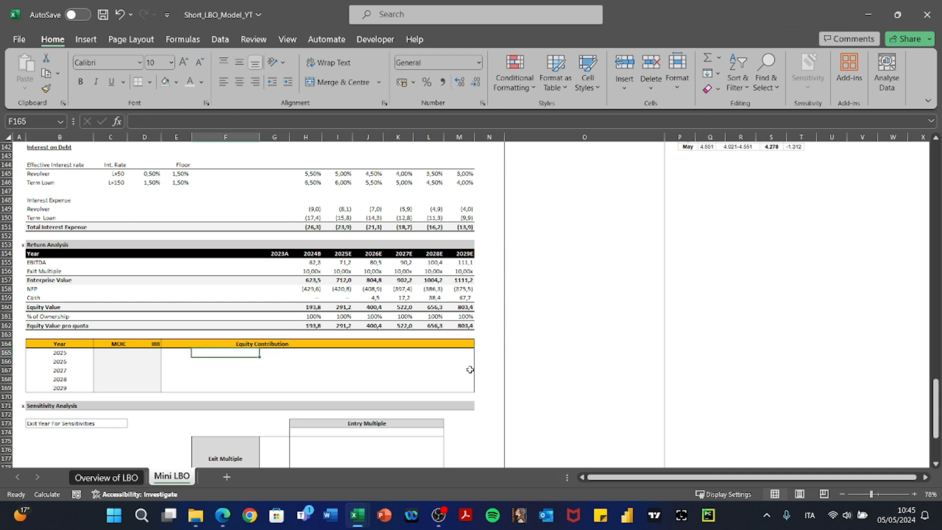
pyautogui.press('Right')
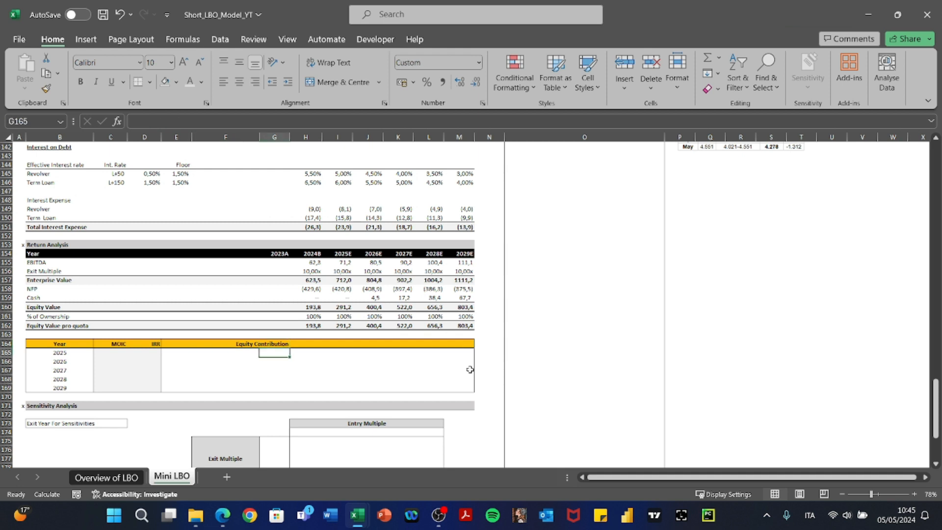
# Set the 2025 Equity Contribution to the fixed, negative Sources & Uses equity, (117,8).
pyautogui.write('+')
pyautogui.hotkey('ctrl', 'Left')
pyautogui.hotkey('ctrl', 'Left')
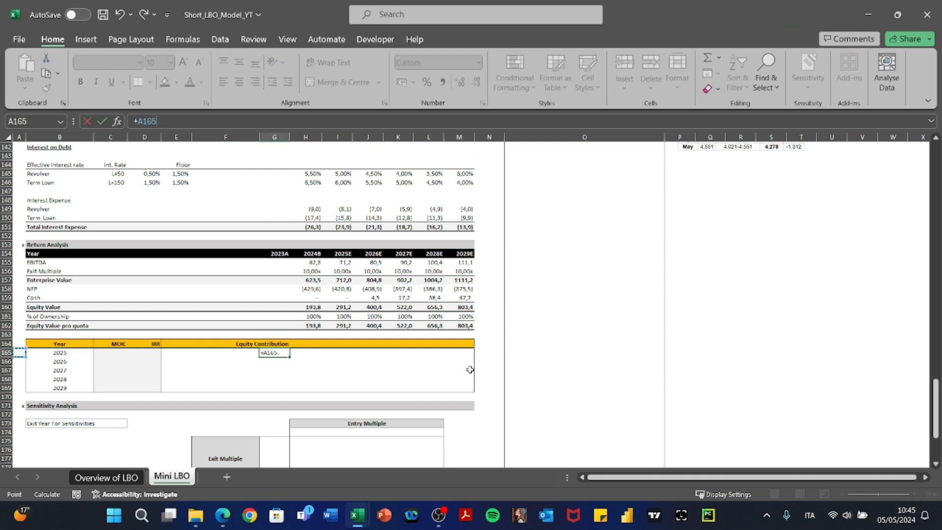
pyautogui.hotkey('ctrl', 'Up')
pyautogui.hotkey('ctrl', 'Up')
pyautogui.hotkey('ctrl', 'Up')
pyautogui.hotkey('ctrl', 'Up')
pyautogui.hotkey('ctrl', 'Up')
pyautogui.hotkey('ctrl', 'Up')
pyautogui.hotkey('ctrl', 'Up')
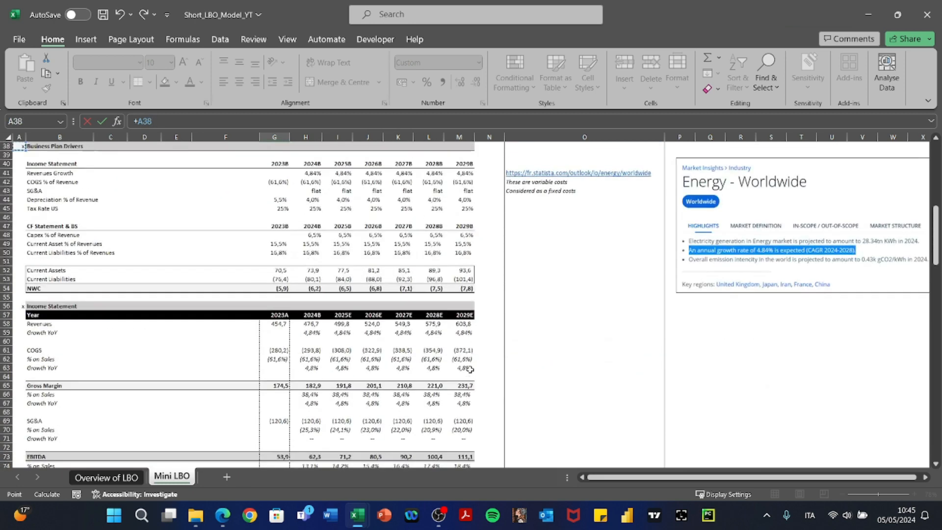
pyautogui.hotkey('ctrl', 'Up')
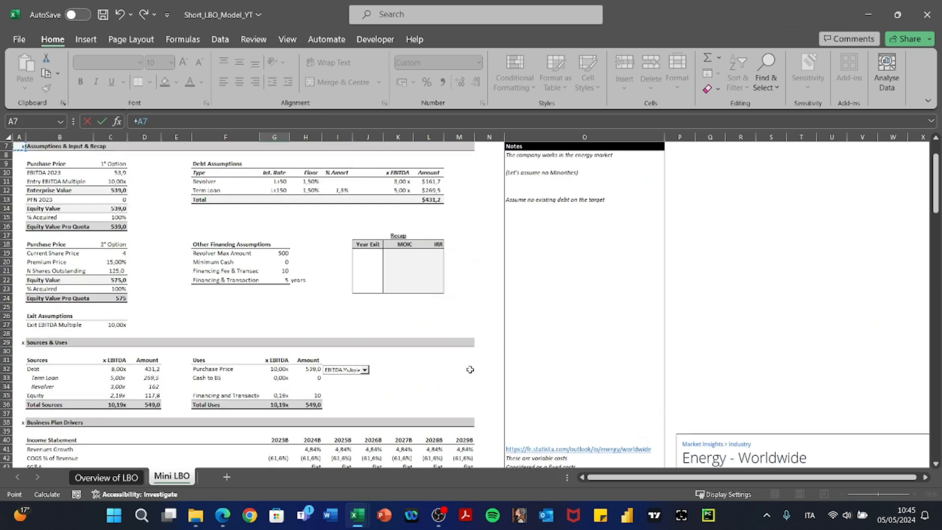
pyautogui.press('Right')
pyautogui.press('Right')
pyautogui.press('Right')
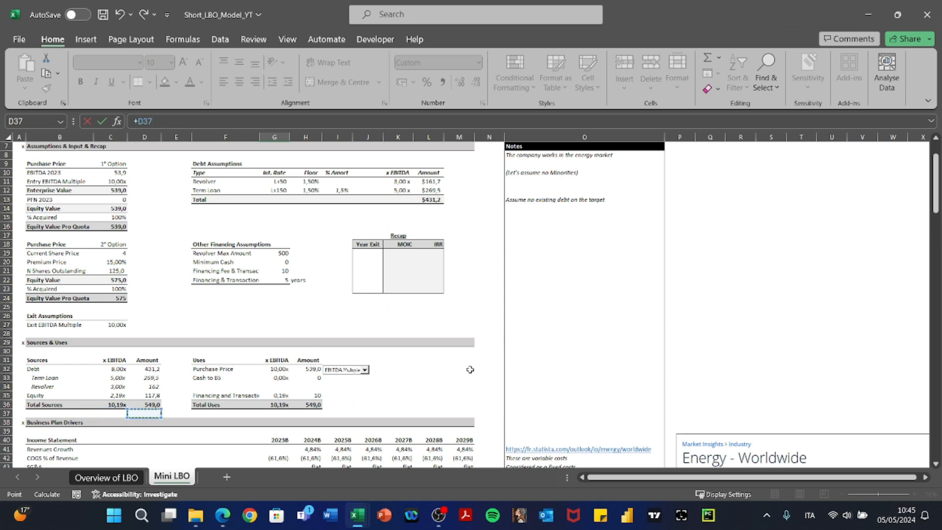
pyautogui.press('Up')
pyautogui.press('Up')
pyautogui.press('Return')
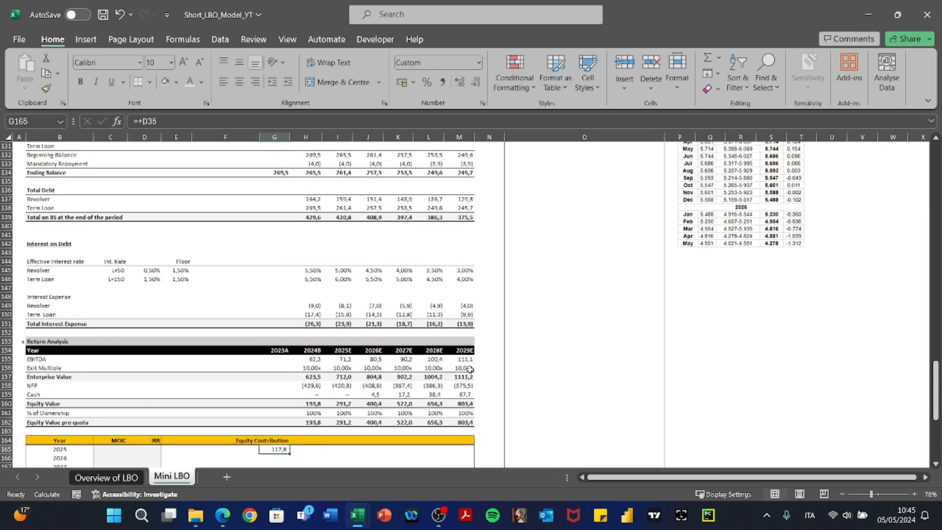
pyautogui.press('F2')
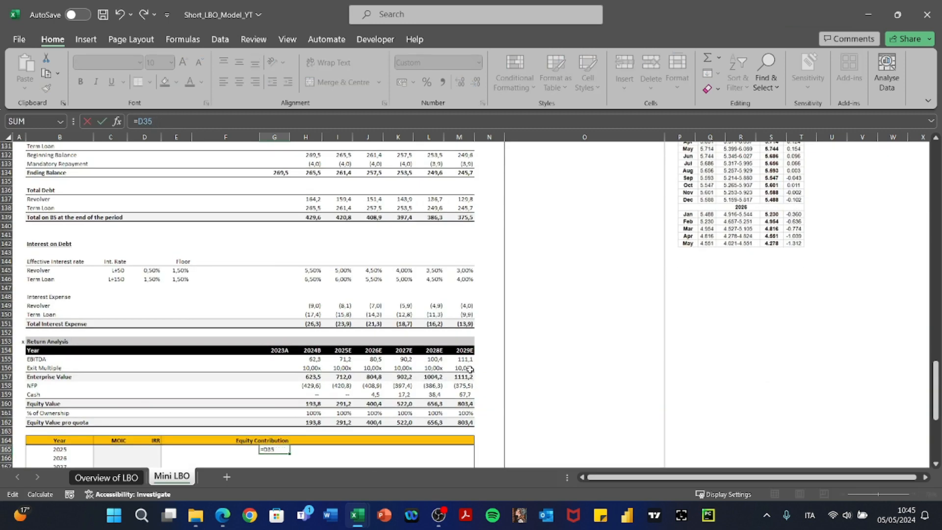
pyautogui.press('F4')
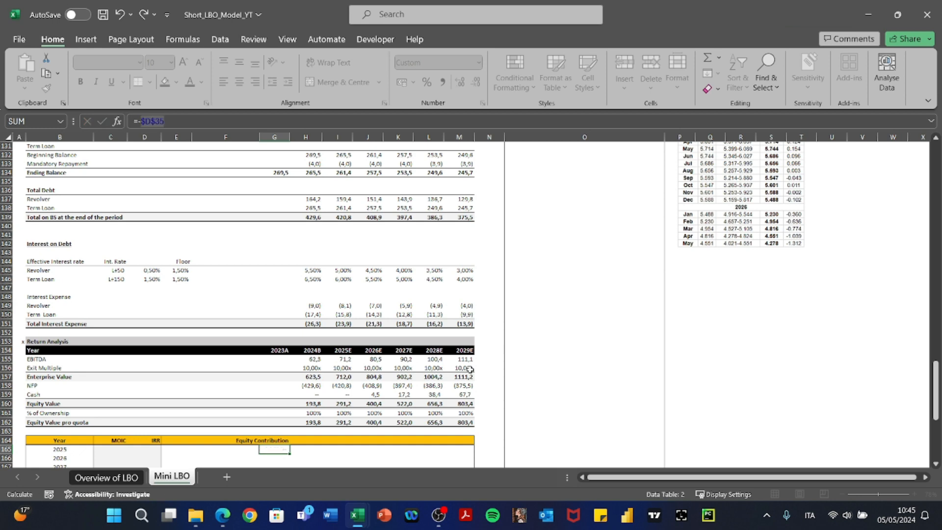
pyautogui.hotkey('ctrl', 'Return')
# Copy the (117,8) contribution down through the 2029 exit year and check the result.
pyautogui.hotkey('ctrl', 'c')
pyautogui.hotkey('shift', 'Down')
pyautogui.hotkey('shift', 'Down')
pyautogui.hotkey('shift', 'Down')
pyautogui.hotkey('shift', 'Down')
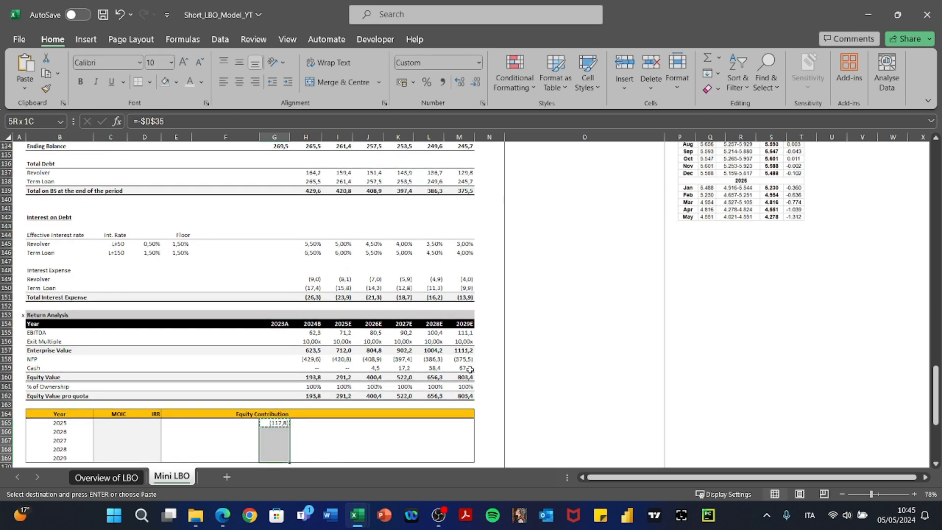
pyautogui.hotkey('ctrl', 'v')
pyautogui.press('Escape')
pyautogui.press('Up')
pyautogui.press('Down')
pyautogui.press('F2')
pyautogui.press('Return')
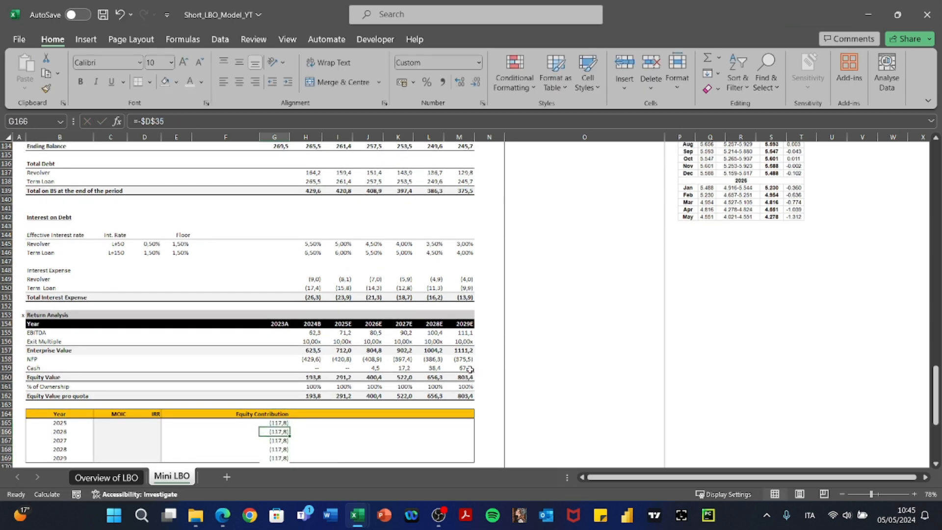
pyautogui.press('Left')
pyautogui.press('Left')
pyautogui.hotkey('shift', 'Right')
pyautogui.hotkey('shift', 'Right')
pyautogui.hotkey('shift', 'Right')
pyautogui.hotkey('shift', 'Right')
pyautogui.hotkey('shift', 'Right')
pyautogui.hotkey('shift', 'Right')
pyautogui.hotkey('shift', 'Right')
pyautogui.hotkey('shift', 'Right')
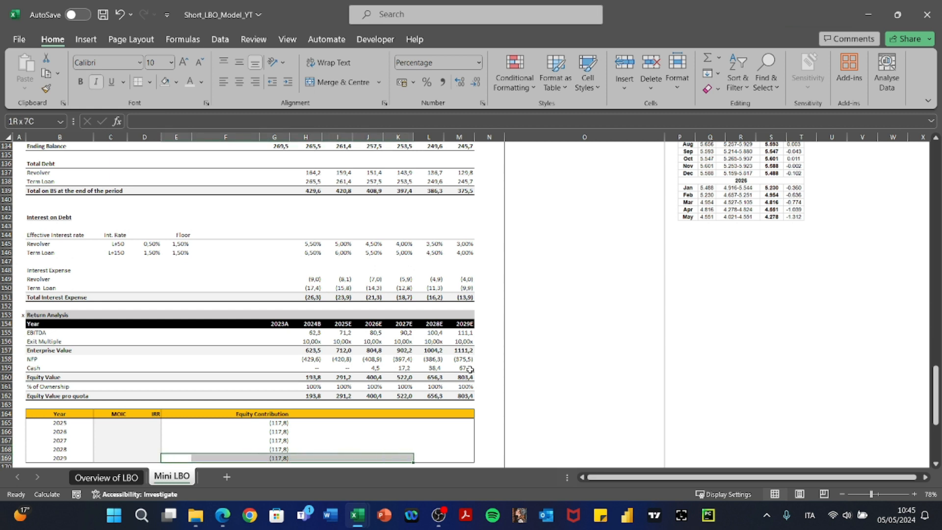
pyautogui.hotkey('shift', 'Up')
pyautogui.hotkey('shift', 'Up')
pyautogui.hotkey('shift', 'Up')
pyautogui.hotkey('shift', 'Up')
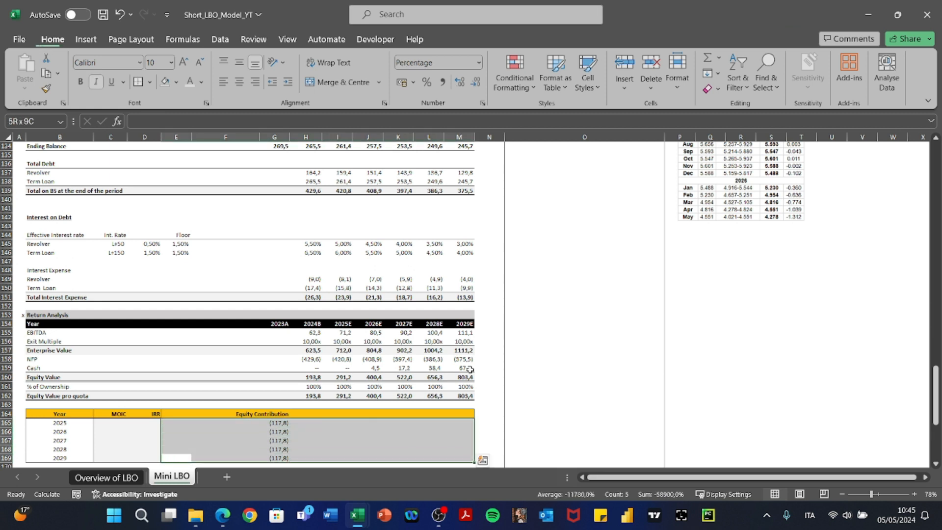
pyautogui.press('Right')
pyautogui.press('Right')
pyautogui.press('Up')
pyautogui.press('Right')
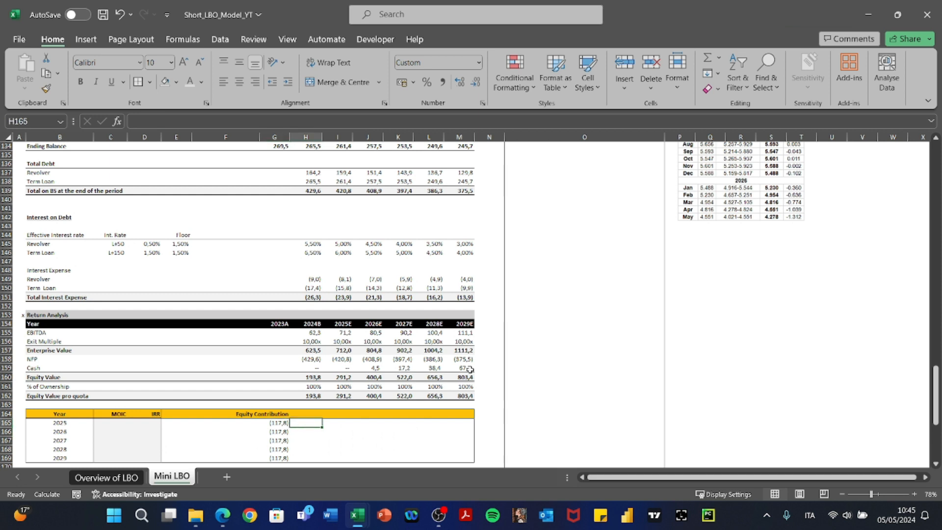
# Enter =+IF(B165=H154;H162;0) beside the 2025 contribution to return pro quota equity only when years match.
pyautogui.write('+IF(')
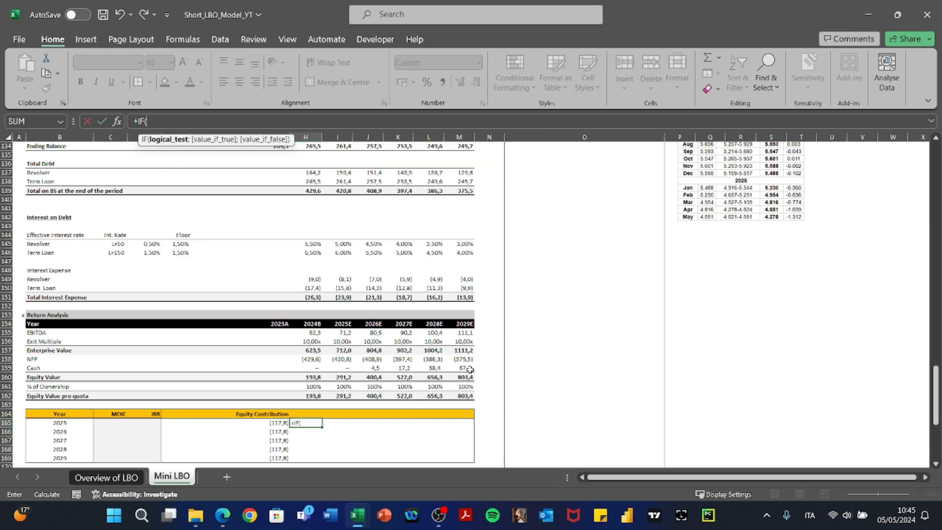
pyautogui.press('Left')
pyautogui.press('Left')
pyautogui.press('Left')
pyautogui.press('Left')
pyautogui.press('Left')
pyautogui.press('Left')
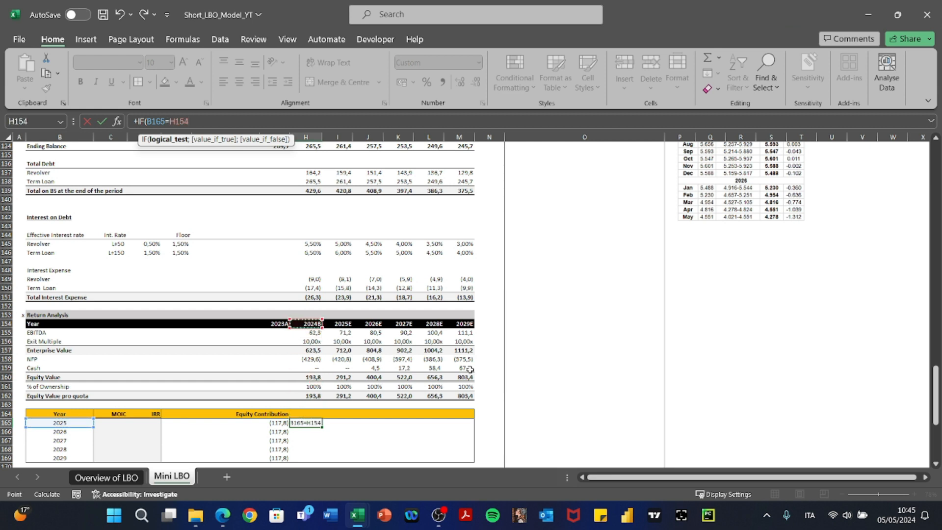
pyautogui.write(';')
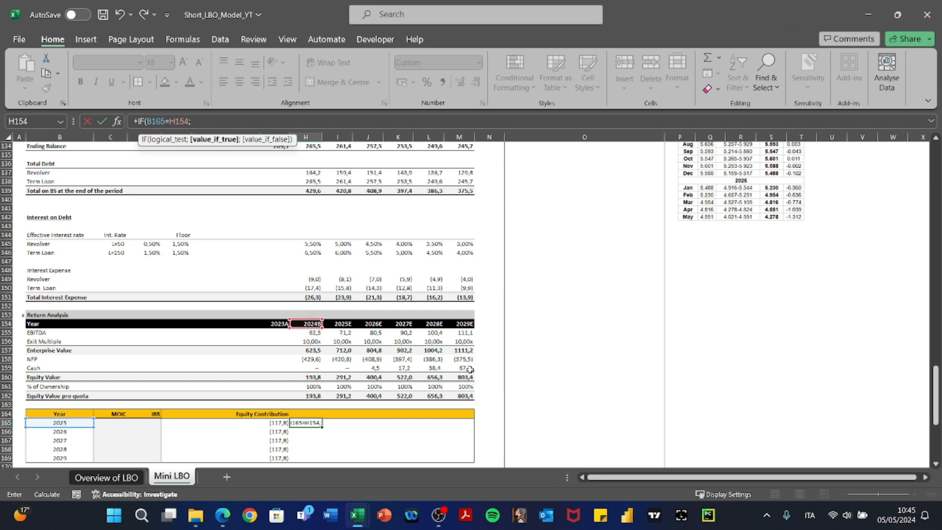
pyautogui.press('Up')
pyautogui.press('Up')
pyautogui.write(';')
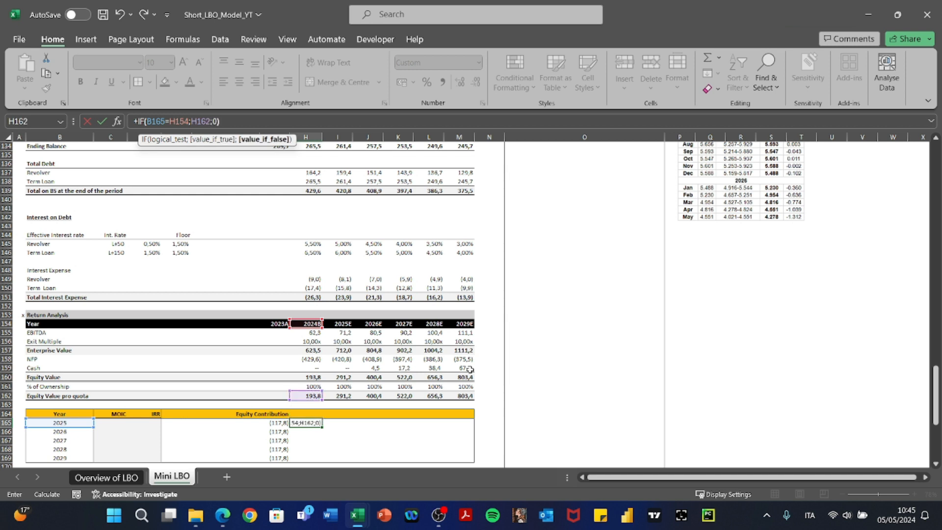
pyautogui.hotkey('ctrl', 'Return')
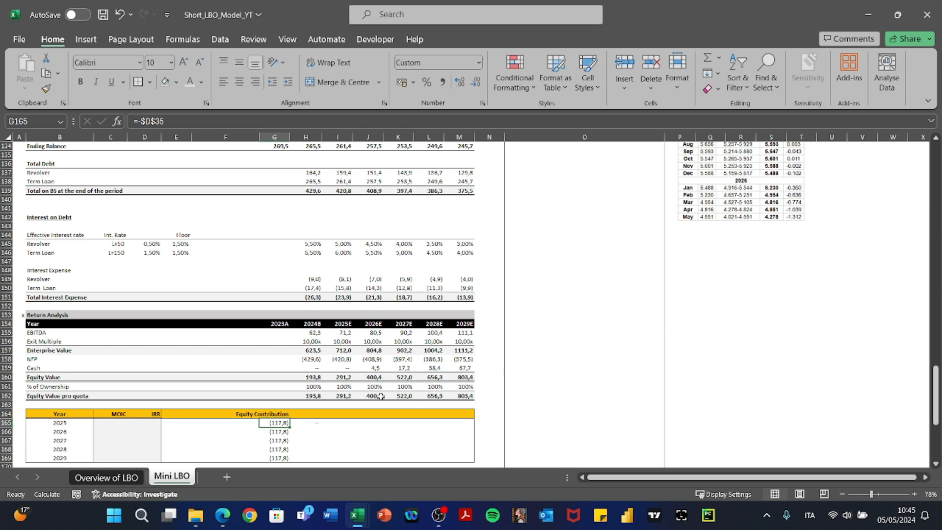
# Select the MOIC and IRR columns, then reopen the 2025 IF formula to review its references.
pyautogui.scroll(-4, 381, 395)
pyautogui.moveTo(108, 308); pyautogui.dragTo(146, 353)
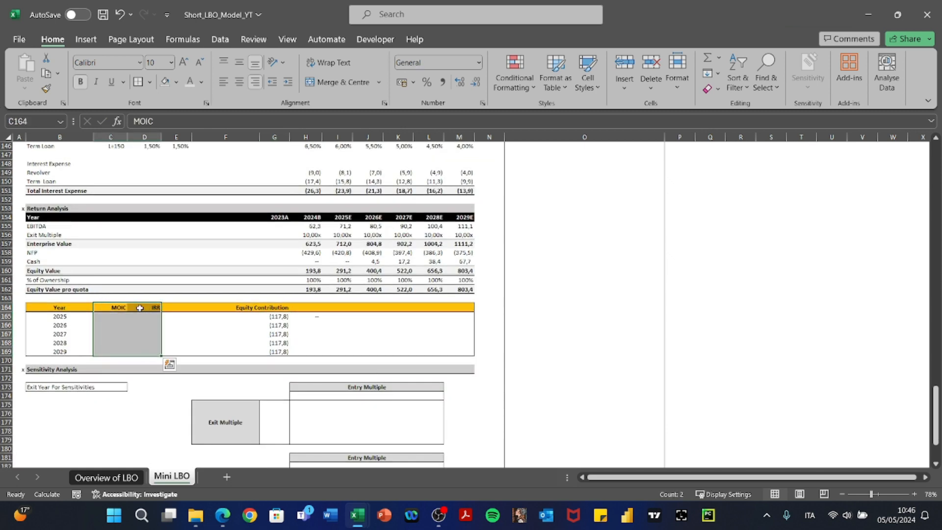
pyautogui.press('Tab')
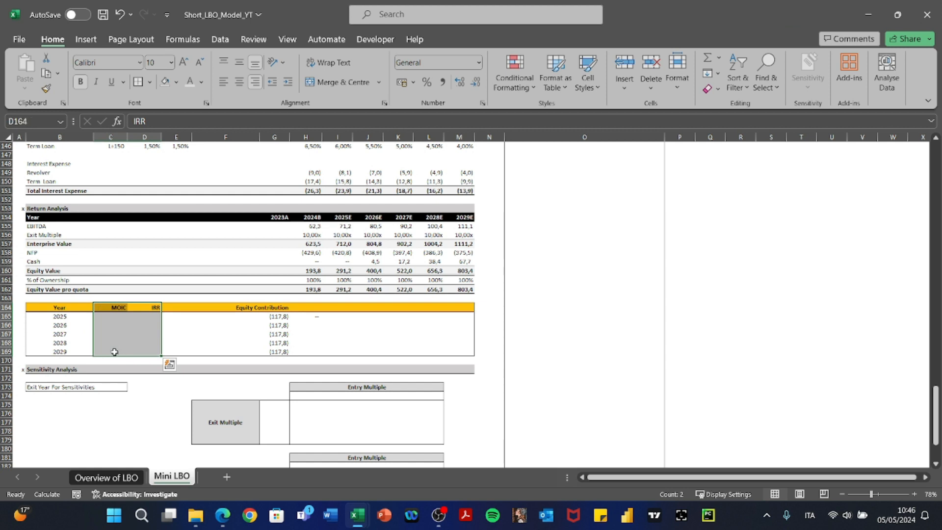
pyautogui.press('Down')
pyautogui.press('Right')
pyautogui.press('Right')
pyautogui.press('Right')
pyautogui.press('Right')
pyautogui.press('F2')
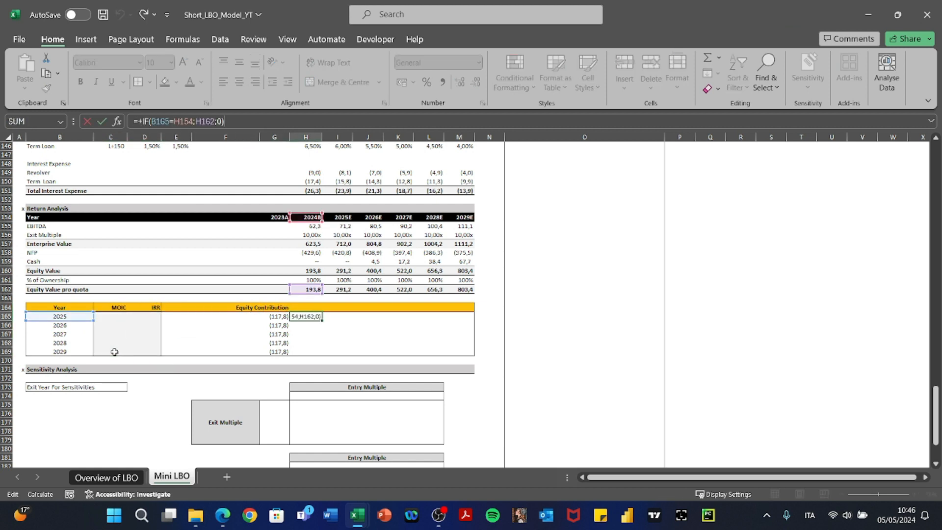
# Copy the 2025 equity lookup formula across row 165 to 2029E and inspect the shifted references.
pyautogui.press('Escape')
pyautogui.hotkey('ctrl', 'c')
pyautogui.hotkey('shift', 'Right')
pyautogui.hotkey('shift', 'Right')
pyautogui.hotkey('shift', 'Right')
pyautogui.hotkey('shift', 'Right')
pyautogui.hotkey('shift', 'Right')
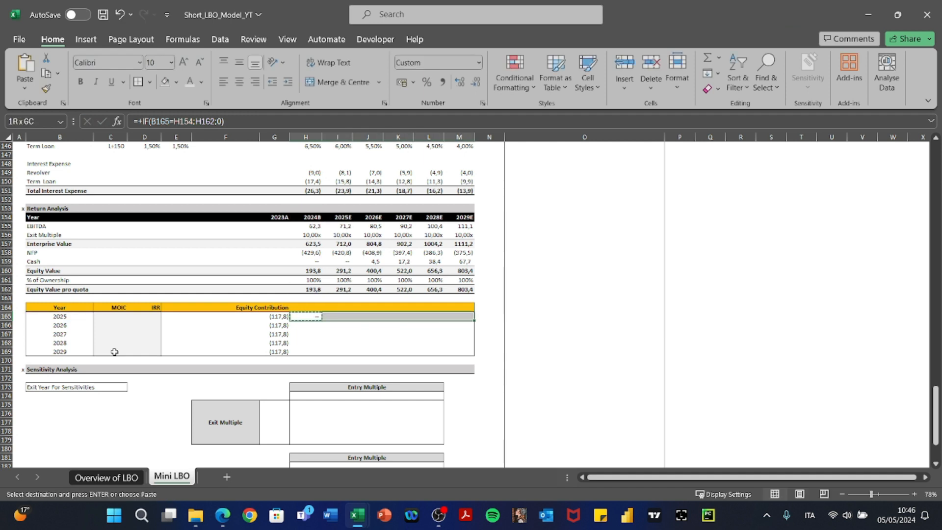
pyautogui.hotkey('ctrl', 'v')
pyautogui.press('Right')
pyautogui.press('F2')
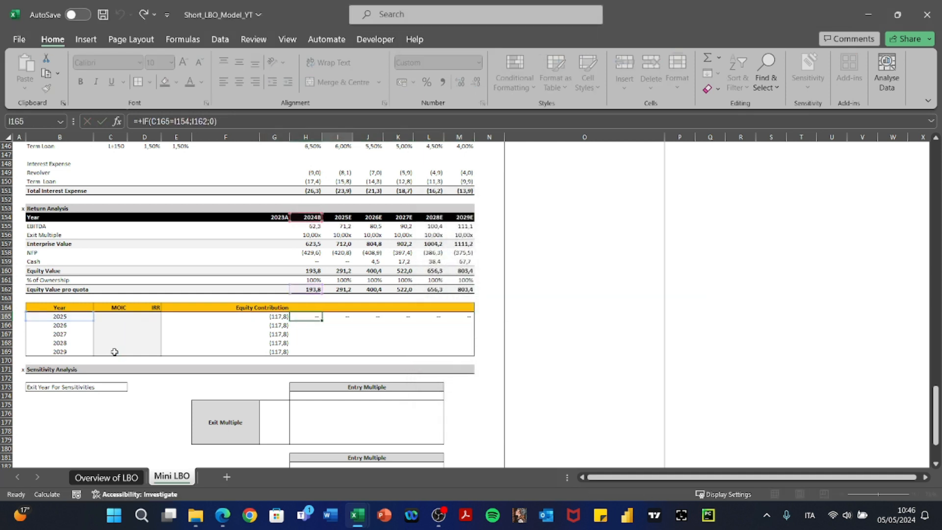
pyautogui.press('Escape')
pyautogui.press('Left')
# Anchor the H165 formula to =+IF($B165=H$154;H$162;0) with F4 locks.
pyautogui.press('F2')
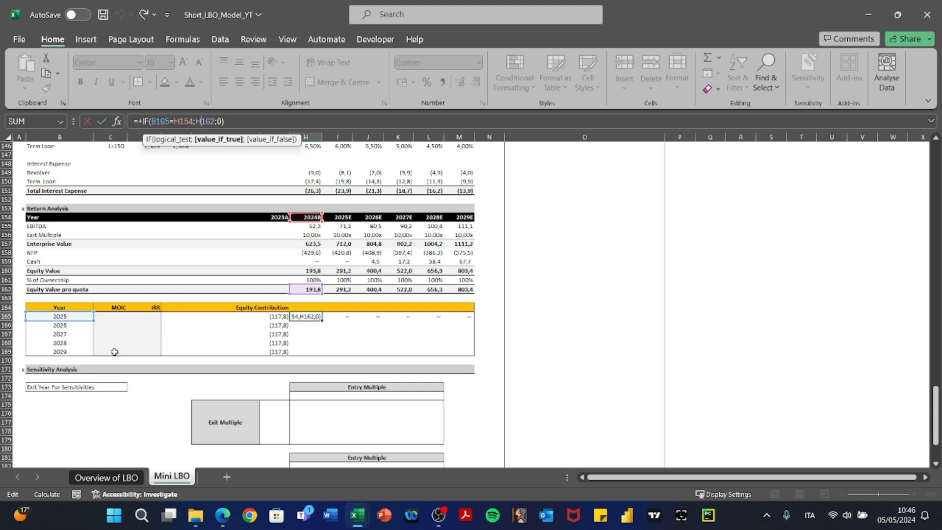
pyautogui.press('Left')
pyautogui.press('Left')
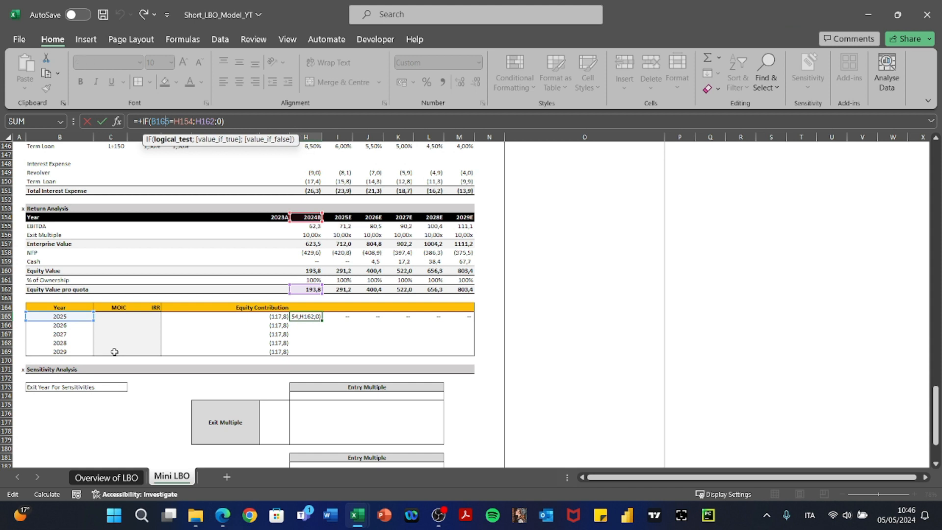
pyautogui.press('F4')
pyautogui.hotkey('ctrl', 'Return')
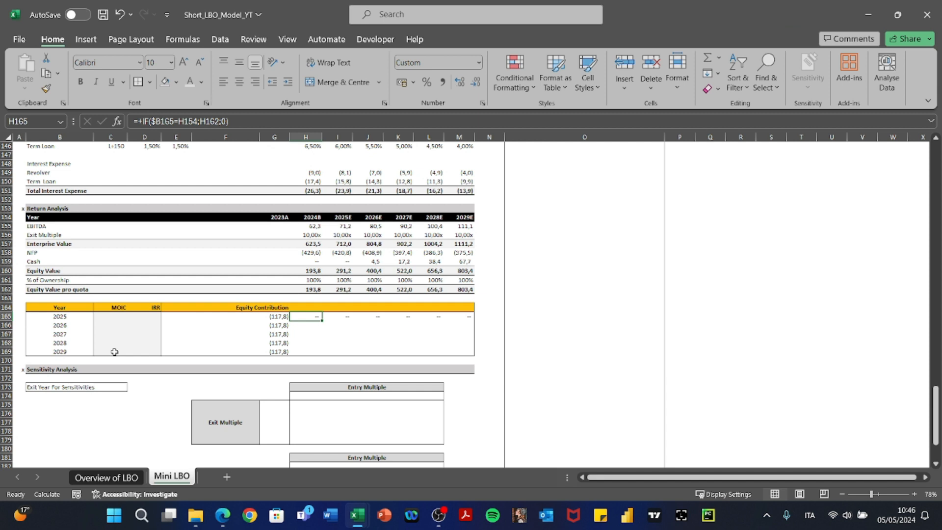
pyautogui.press('F2')
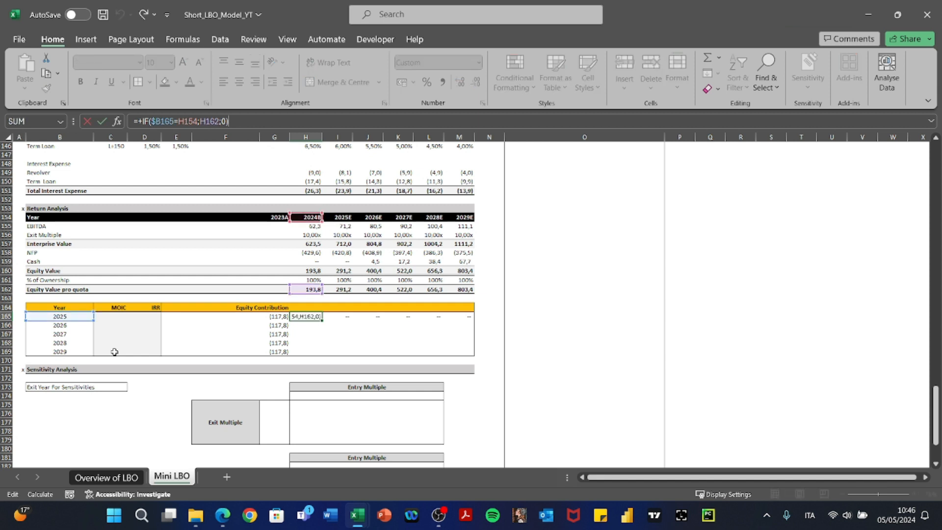
pyautogui.press('Left')
pyautogui.press('Left')
pyautogui.press('Left')
pyautogui.press('Left')
pyautogui.press('Left')
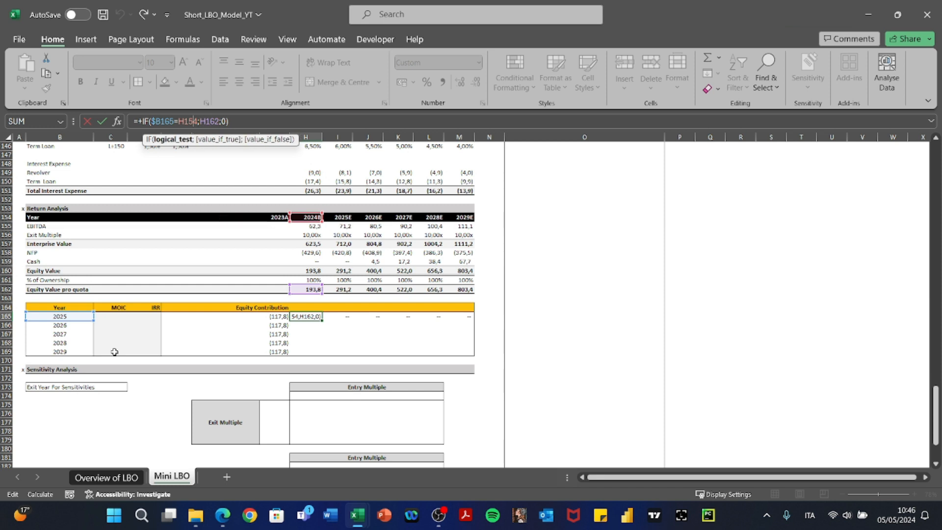
pyautogui.press('F4')
pyautogui.press('F4')
pyautogui.press('Return')
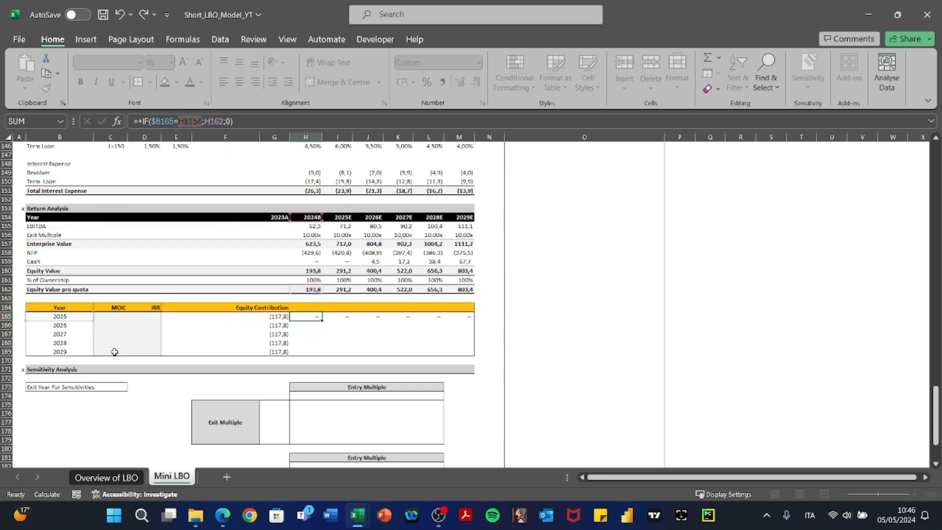
pyautogui.press('Left')
pyautogui.press('Left')
pyautogui.press('Left')
pyautogui.press('Left')
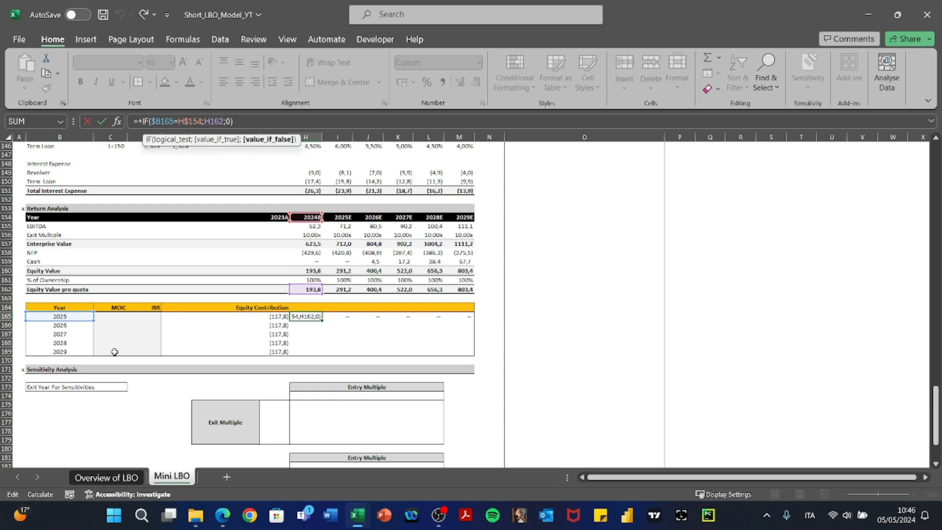
pyautogui.press('F4')
pyautogui.press('F4')
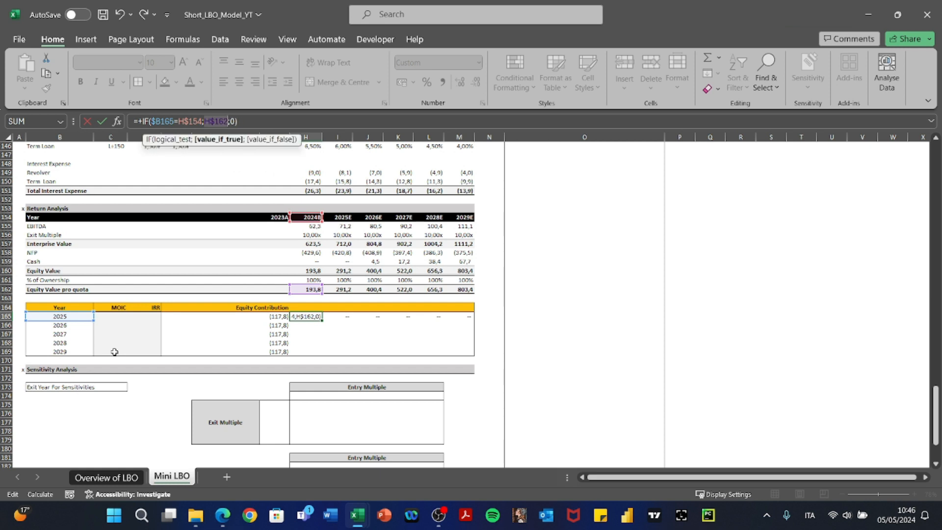
pyautogui.press('Return')
# Paste the anchored formula as formulas only into the whole H165:M169 exit grid.
pyautogui.press('Up')
pyautogui.hotkey('ctrl', 'c')
pyautogui.hotkey('shift', 'Right')
pyautogui.hotkey('shift', 'Right')
pyautogui.hotkey('shift', 'Right')
pyautogui.hotkey('shift', 'Right')
pyautogui.hotkey('shift', 'Right')
pyautogui.hotkey('ctrl', 'v')
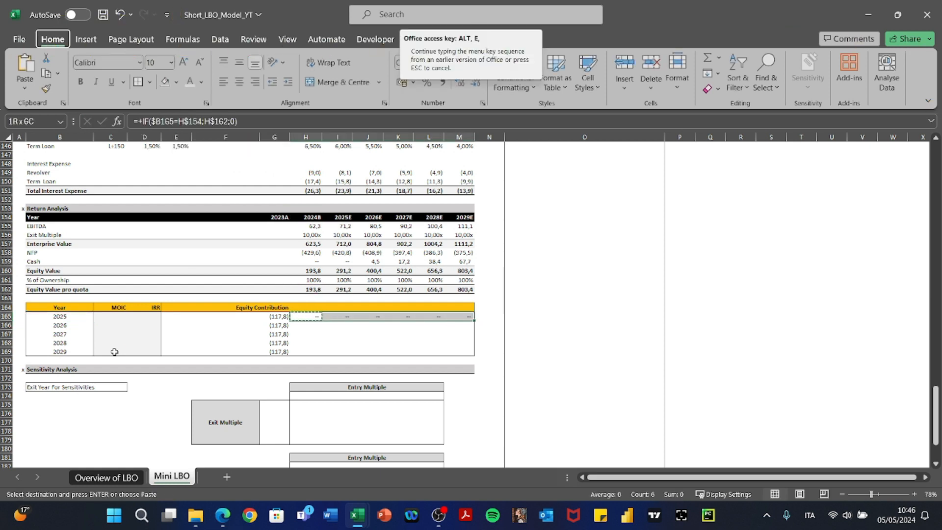
pyautogui.hotkey('shift', 'Down')
pyautogui.hotkey('shift', 'Down')
pyautogui.hotkey('shift', 'Down')
pyautogui.hotkey('shift', 'Down')
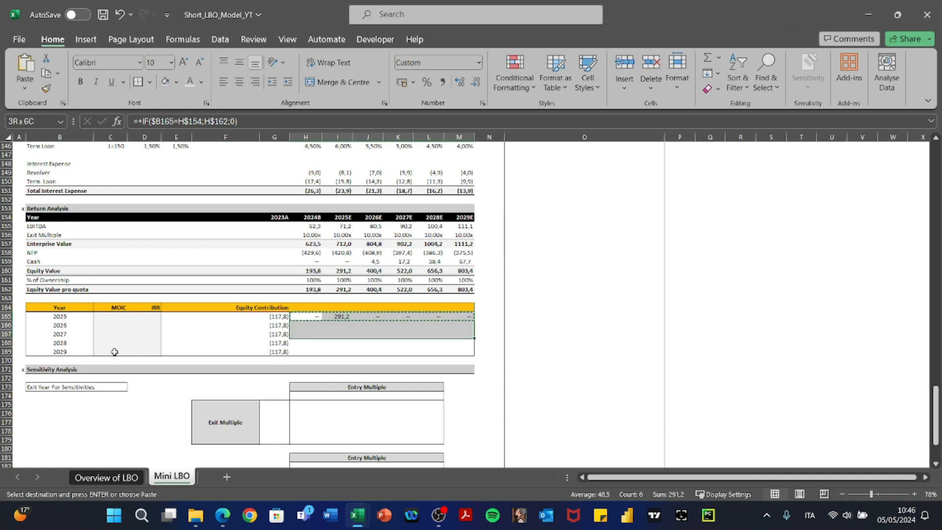
pyautogui.hotkey('alt', 'e')
pyautogui.press('s')
pyautogui.press('f')
pyautogui.press('Return')
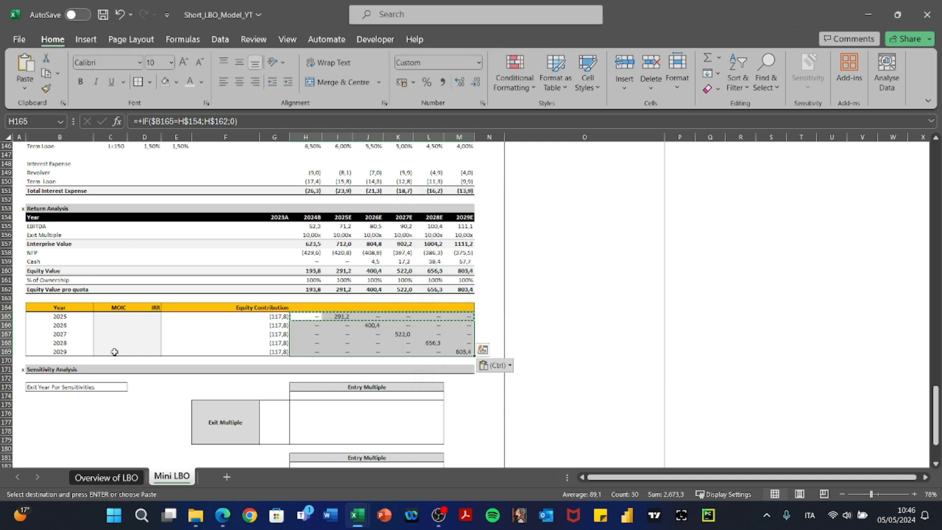
# Verify each exit year shows its equity value only on its matching year, 291,2 to 803,4.
pyautogui.press('Escape')
pyautogui.press('Down')
pyautogui.press('Right')
pyautogui.press('Right')
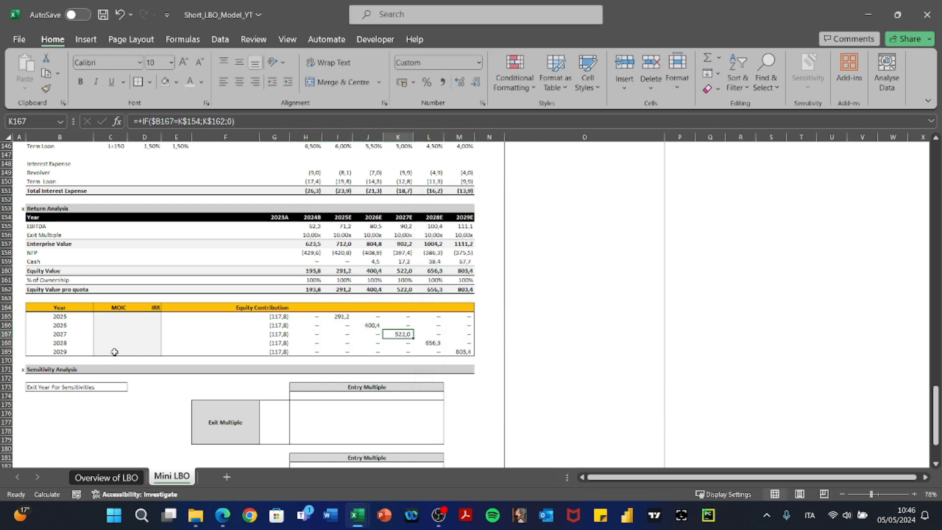
pyautogui.press('Down')
pyautogui.press('Right')
pyautogui.press('Down')
pyautogui.press('Right')
pyautogui.press('Down')
pyautogui.press('Right')
pyautogui.press('Left')
pyautogui.press('Left')
pyautogui.press('Left')
pyautogui.press('Left')
pyautogui.press('Left')
pyautogui.press('Left')
pyautogui.press('Left')
pyautogui.press('Left')
pyautogui.press('Left')
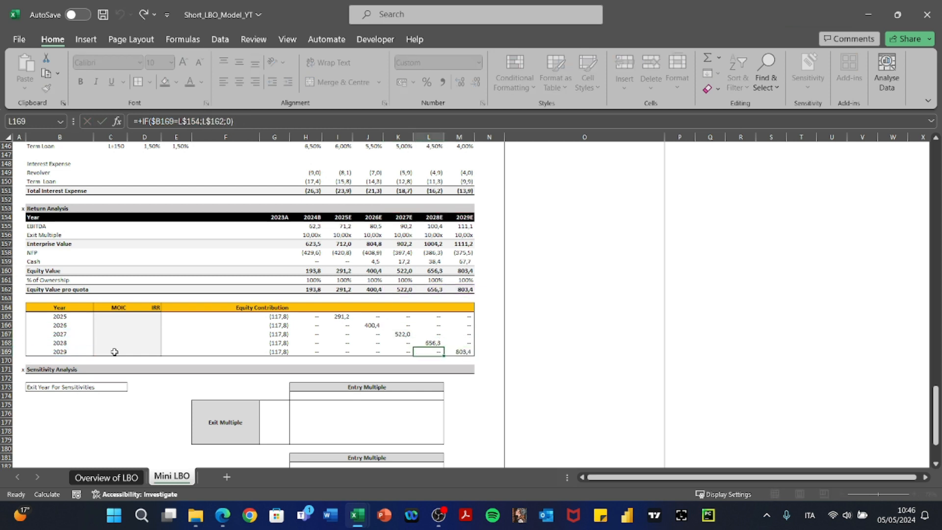
pyautogui.press('Up')
pyautogui.press('Up')
pyautogui.press('Up')
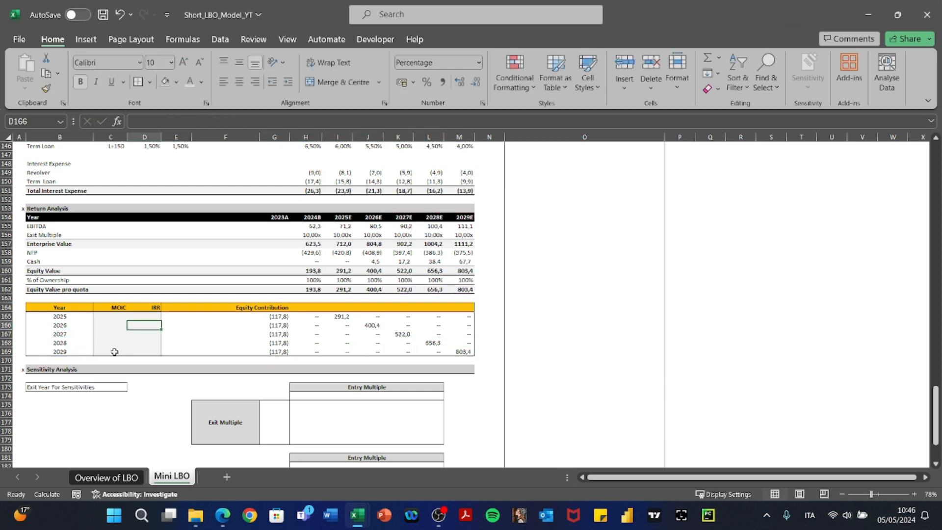
pyautogui.press('Left')
pyautogui.press('Up')
# Enter the 2025 MOIC in C165 as =+SUM(H165:M165)/G165*-1, giving 2,47x.
pyautogui.write('+SUM(')
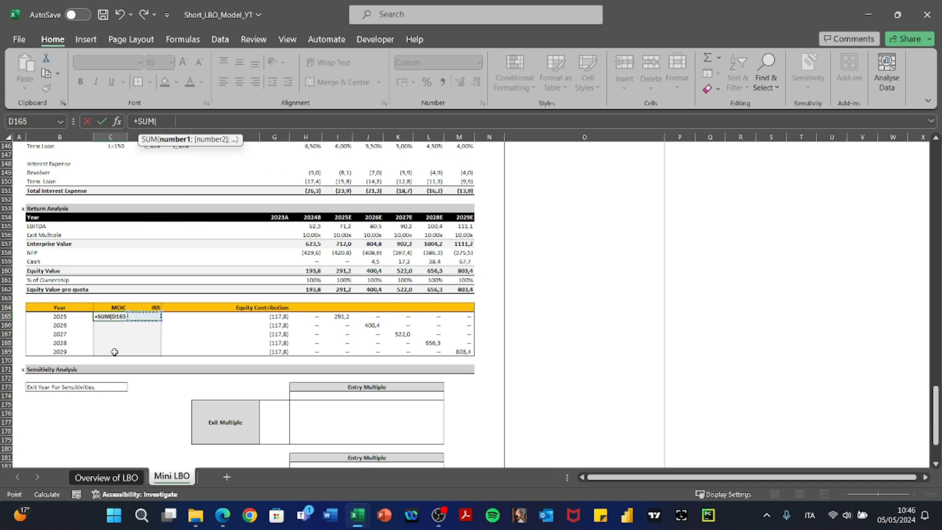
pyautogui.press('Right')
pyautogui.press('Right')
pyautogui.press('Right')
pyautogui.press('Right')
pyautogui.press('Right')
pyautogui.hotkey('shift', 'Right')
pyautogui.hotkey('shift', 'Right')
pyautogui.hotkey('shift', 'Right')
pyautogui.hotkey('shift', 'Right')
pyautogui.hotkey('shift', 'Right')
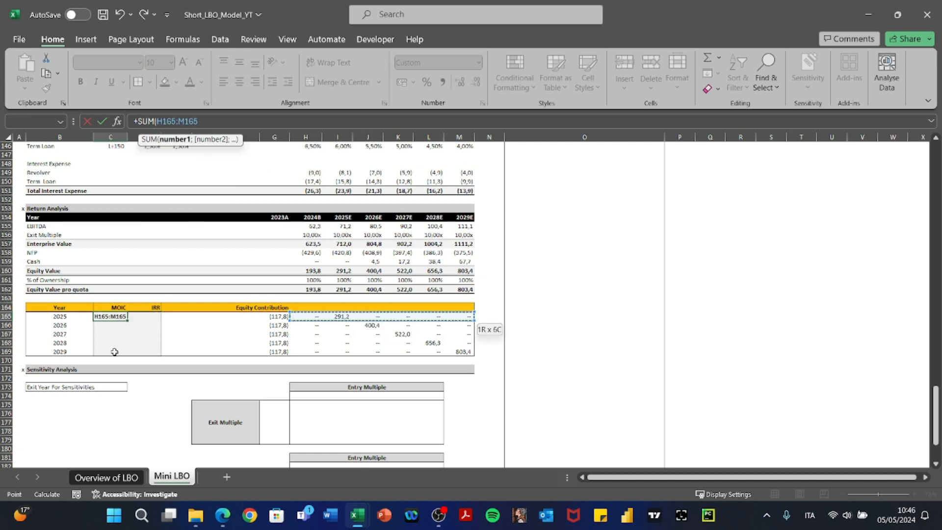
pyautogui.write(')/B165')
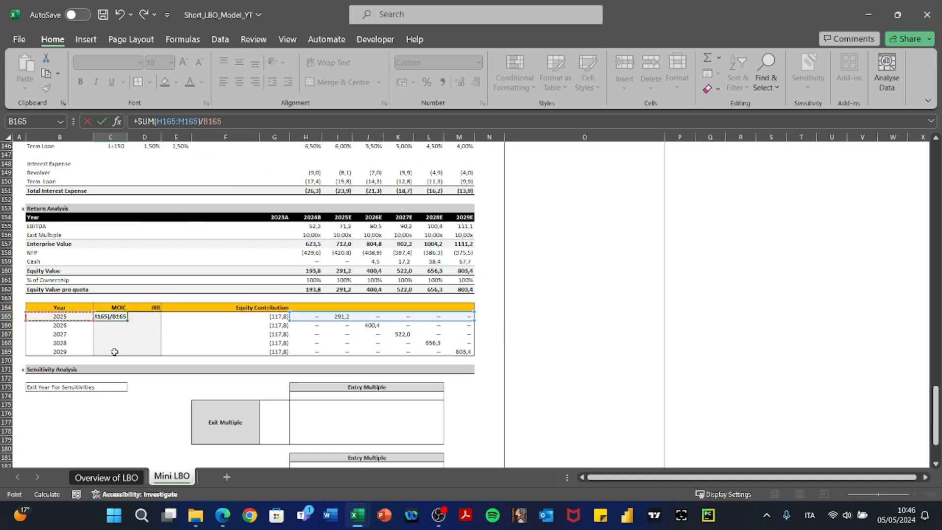
pyautogui.press('Right')
pyautogui.press('Right')
pyautogui.press('Right')
pyautogui.press('Right')
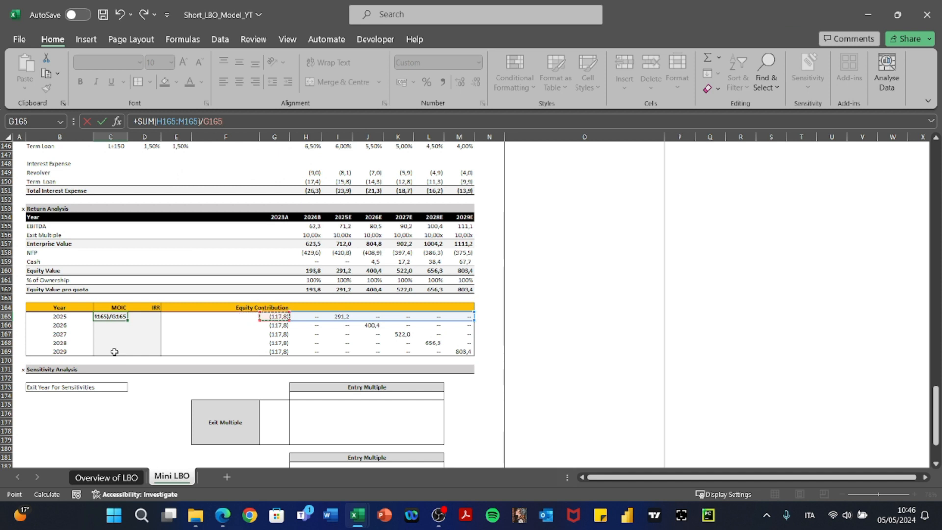
pyautogui.write('*-1')
pyautogui.hotkey('ctrl', 'Return')
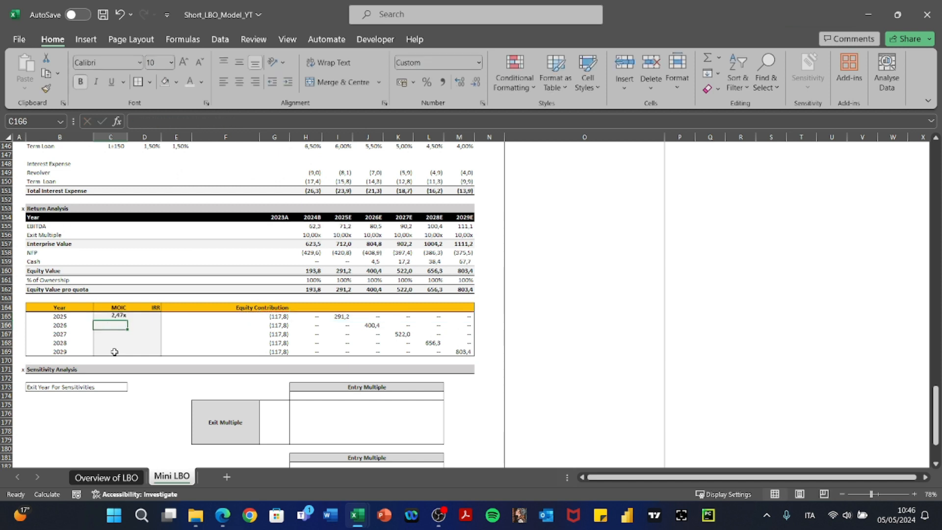
# Paste the MOIC formula as formulas only down to the 2029 row.
pyautogui.hotkey('ctrl', 'c')
pyautogui.hotkey('shift', 'Down')
pyautogui.hotkey('shift', 'Down')
pyautogui.hotkey('shift', 'Down')
pyautogui.hotkey('shift', 'Down')
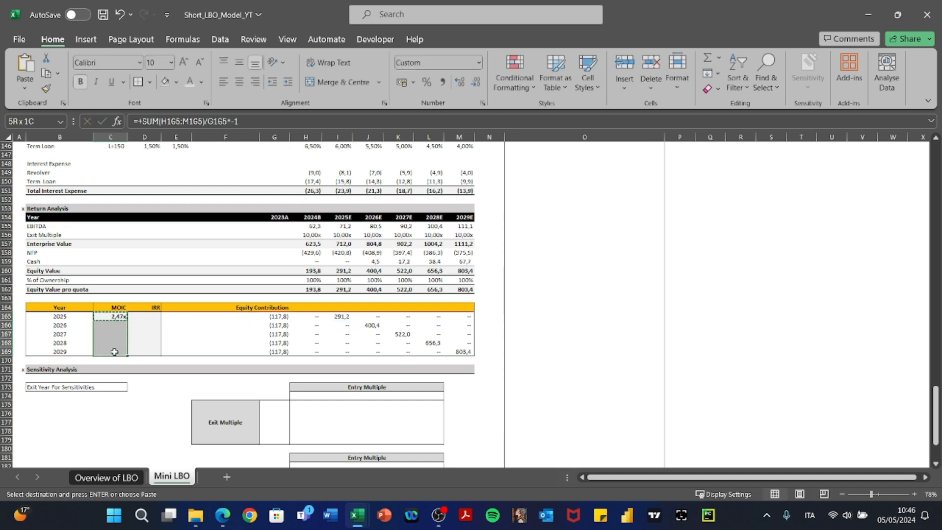
pyautogui.hotkey('alt', 'e')
pyautogui.press('s')
pyautogui.press('f')
pyautogui.press('Return')
pyautogui.press('Escape')
pyautogui.press('Down')
pyautogui.press('Down')
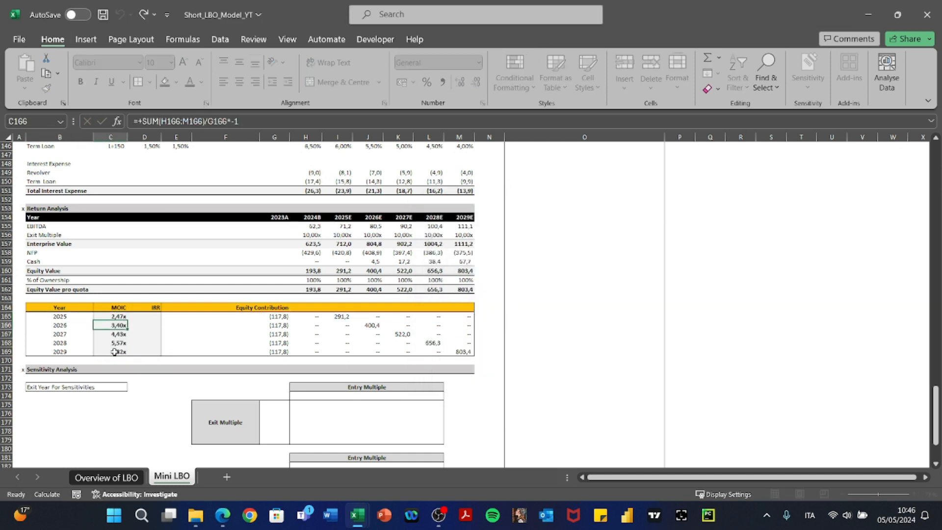
# Attempt a border on the table header, then undo back to a single 2025 MOIC.
pyautogui.press('Down')
pyautogui.press('Down')
pyautogui.press('Right')
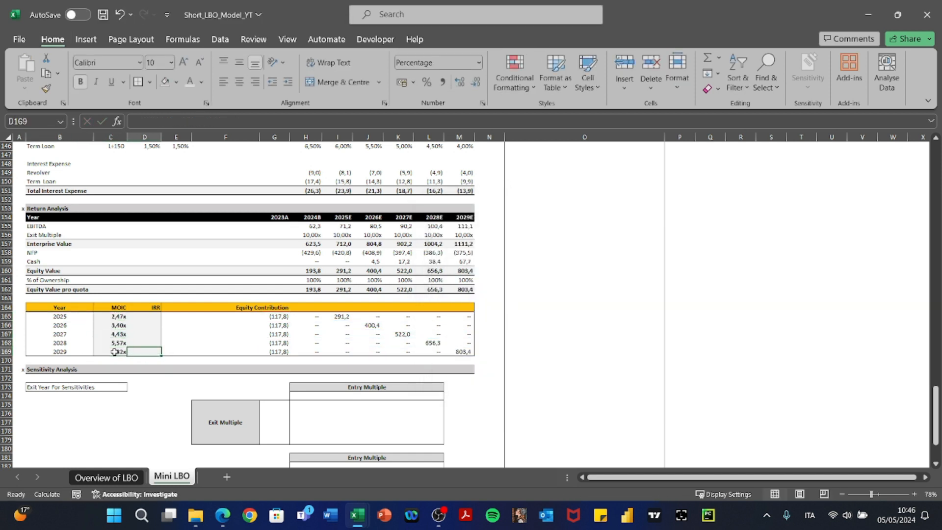
pyautogui.press('Up')
pyautogui.press('Up')
pyautogui.press('Up')
pyautogui.press('Up')
pyautogui.press('Up')
pyautogui.press('Up')
pyautogui.press('Left')
pyautogui.press('Right')
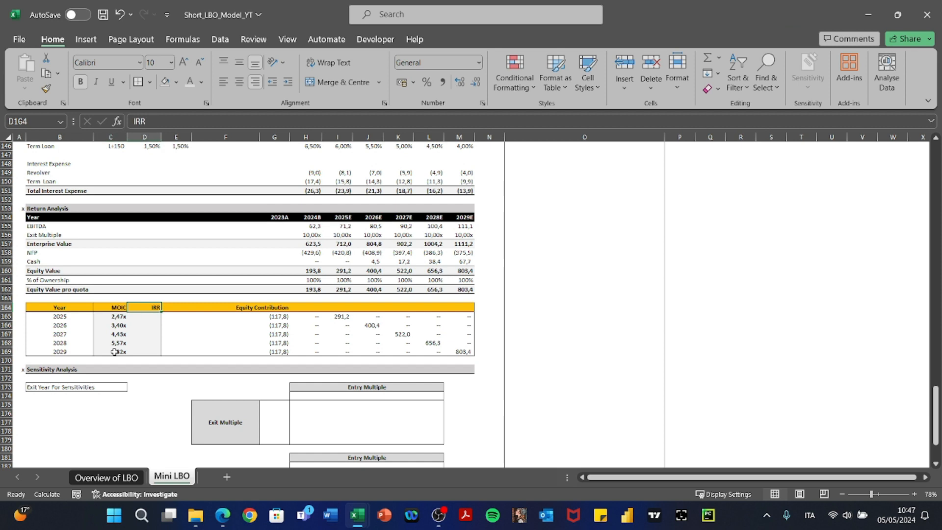
pyautogui.press('Right')
pyautogui.hotkey('shift', 'Right')
pyautogui.hotkey('shift', 'Right')
pyautogui.hotkey('shift', 'Right')
pyautogui.hotkey('shift', 'Right')
pyautogui.hotkey('shift', 'Right')
pyautogui.hotkey('shift', 'Right')
pyautogui.hotkey('shift', 'Right')
pyautogui.hotkey('shift', 'Right')
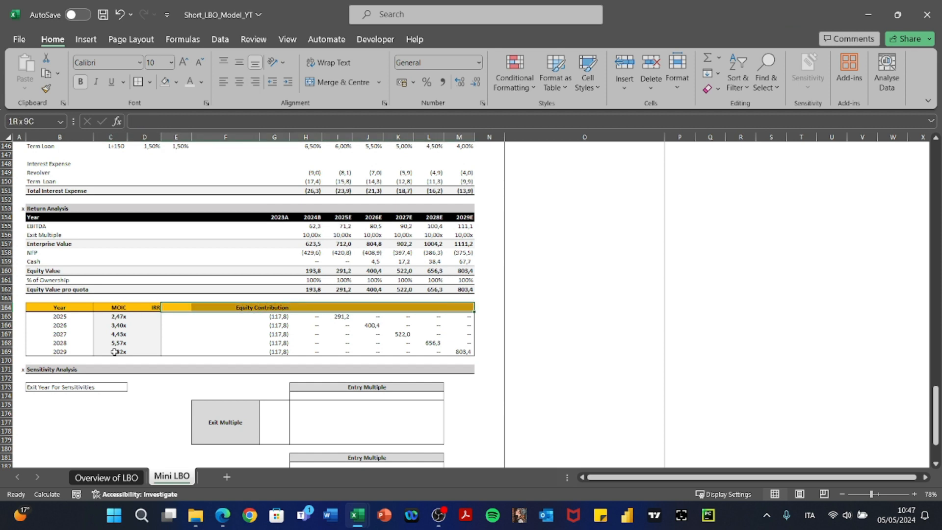
pyautogui.hotkey('alt', 'h')
pyautogui.press('b')
pyautogui.press('g')
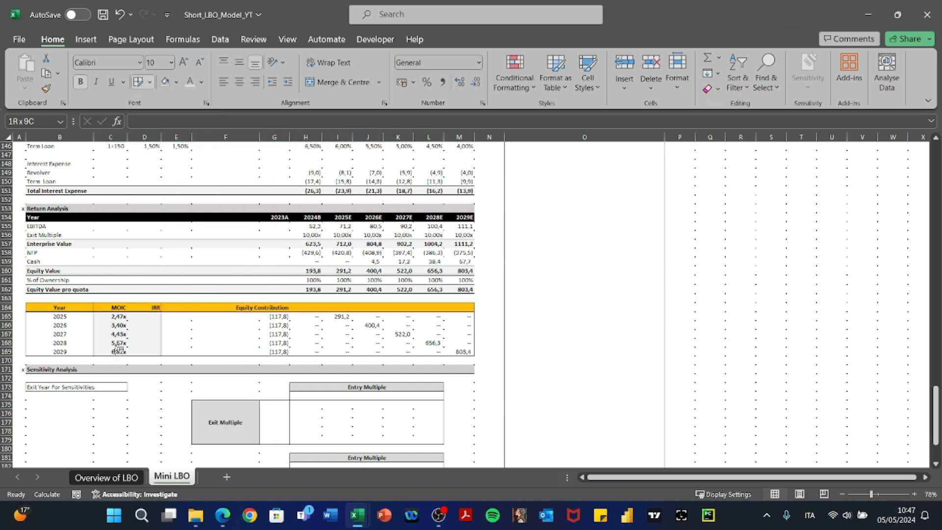
pyautogui.hotkey('ctrl', 'z')
pyautogui.press('Escape')
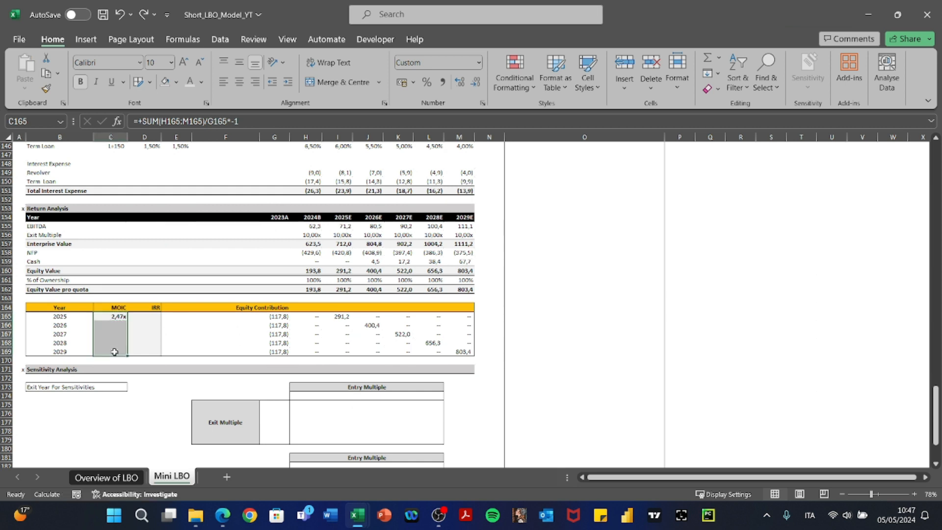
# Add a bottom border under the exit-table header row E164:M164.
pyautogui.press('Up')
pyautogui.press('Right')
pyautogui.press('Right')
pyautogui.hotkey('shift', 'Right')
pyautogui.hotkey('shift', 'Right')
pyautogui.hotkey('shift', 'Right')
pyautogui.hotkey('shift', 'Right')
pyautogui.hotkey('shift', 'Right')
pyautogui.hotkey('shift', 'Right')
pyautogui.hotkey('shift', 'Right')
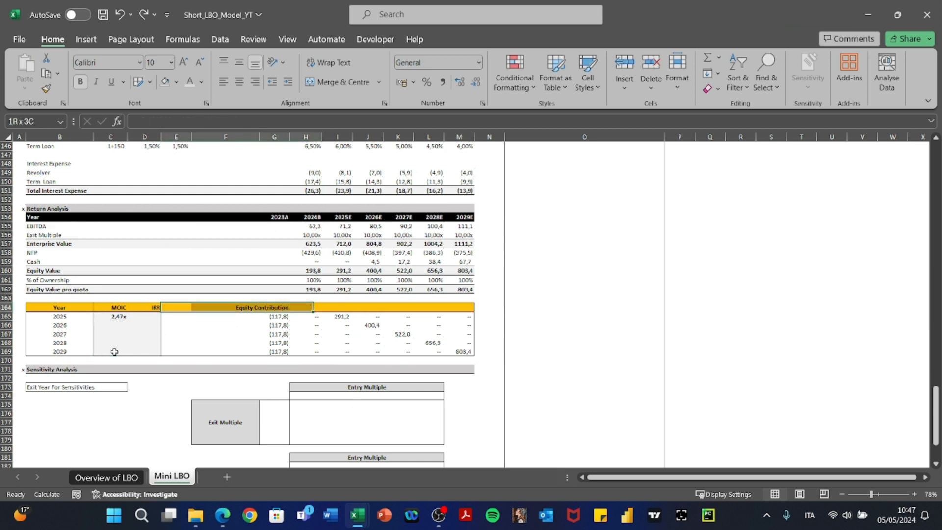
pyautogui.hotkey('shift', 'Right')
pyautogui.press('alt')
pyautogui.press('h')
pyautogui.press('b')
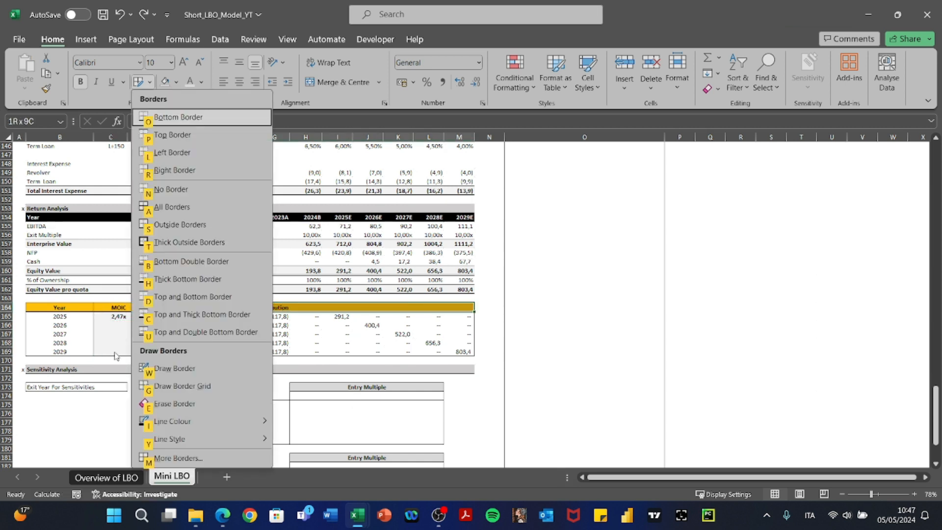
pyautogui.press('o')
pyautogui.press('Left')
pyautogui.press('Left')
pyautogui.press('Down')
pyautogui.press('Right')
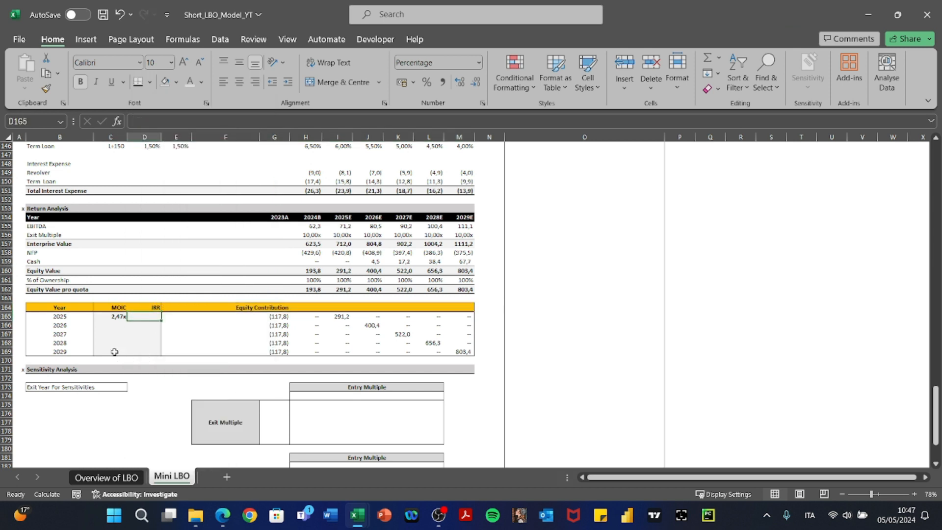
# Enter the 2025 exit IRR in D165 as =+IRR(G165:M165;0,1), showing 57%.
pyautogui.write('+IRR(')
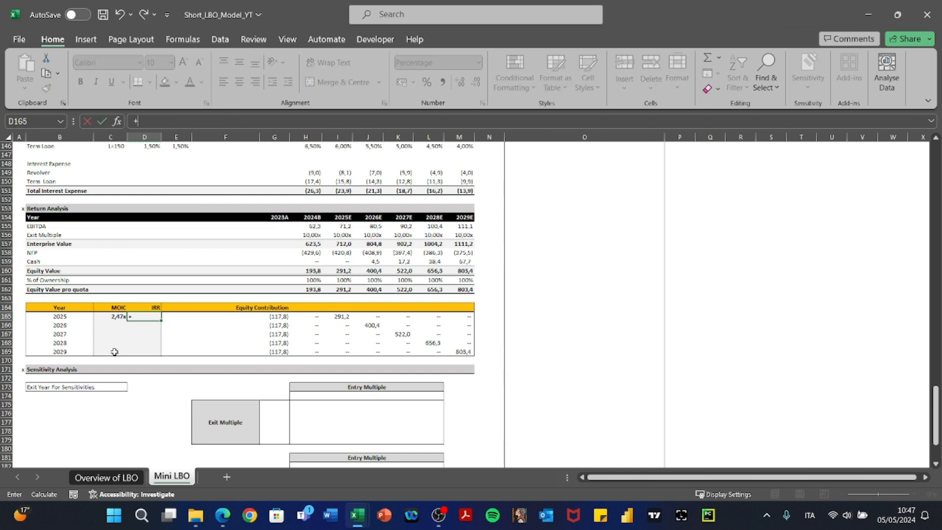
pyautogui.press('Right')
pyautogui.press('Right')
pyautogui.press('Right')
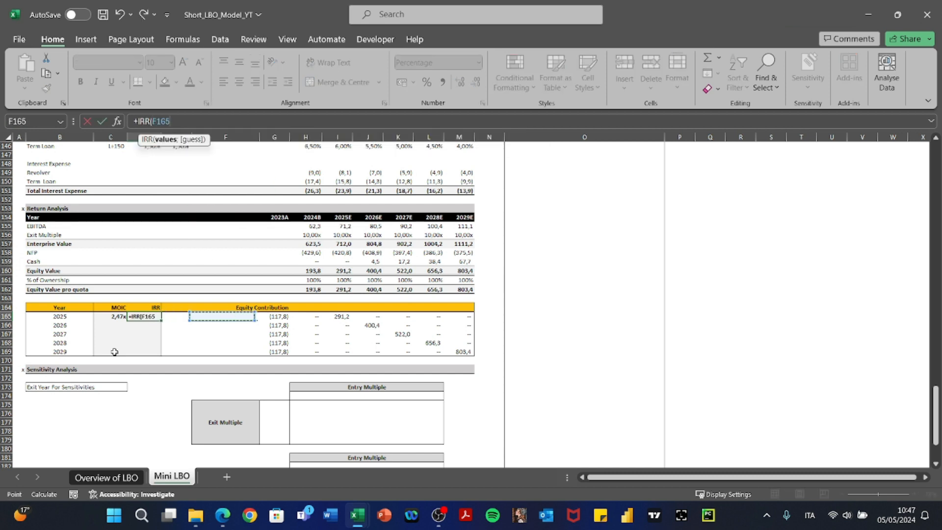
pyautogui.hotkey('shift', 'Right')
pyautogui.hotkey('shift', 'Right')
pyautogui.hotkey('shift', 'Right')
pyautogui.hotkey('shift', 'Right')
pyautogui.hotkey('shift', 'Right')
pyautogui.hotkey('shift', 'Right')
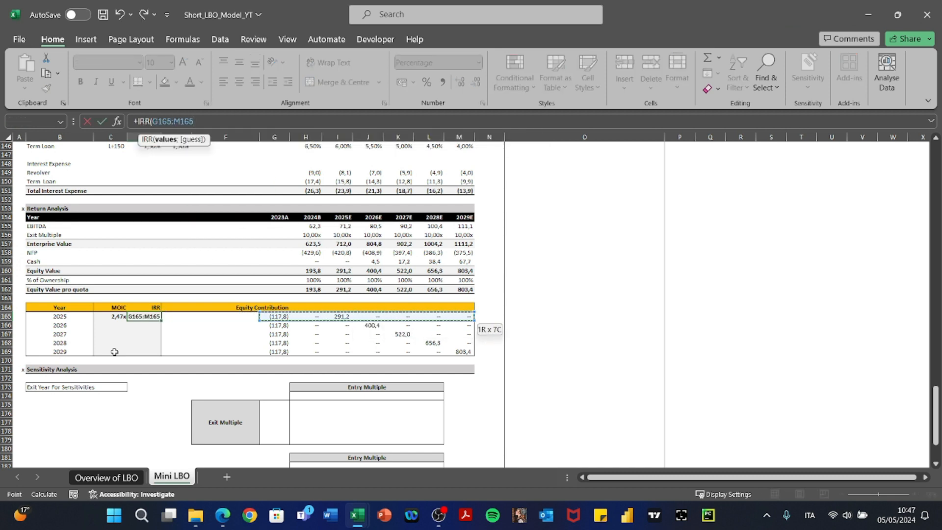
pyautogui.write(';0,1')
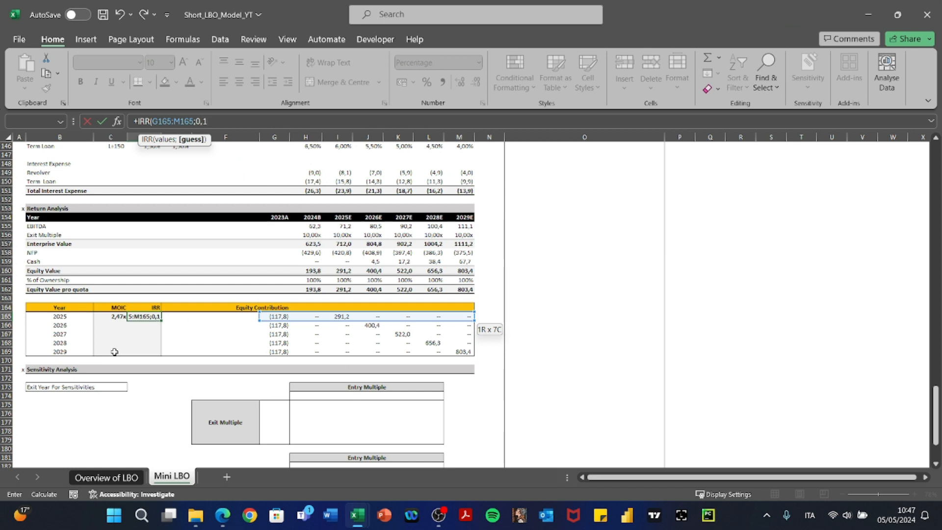
pyautogui.write(')')
pyautogui.press('Return')
pyautogui.press('Up')
pyautogui.press('F2')
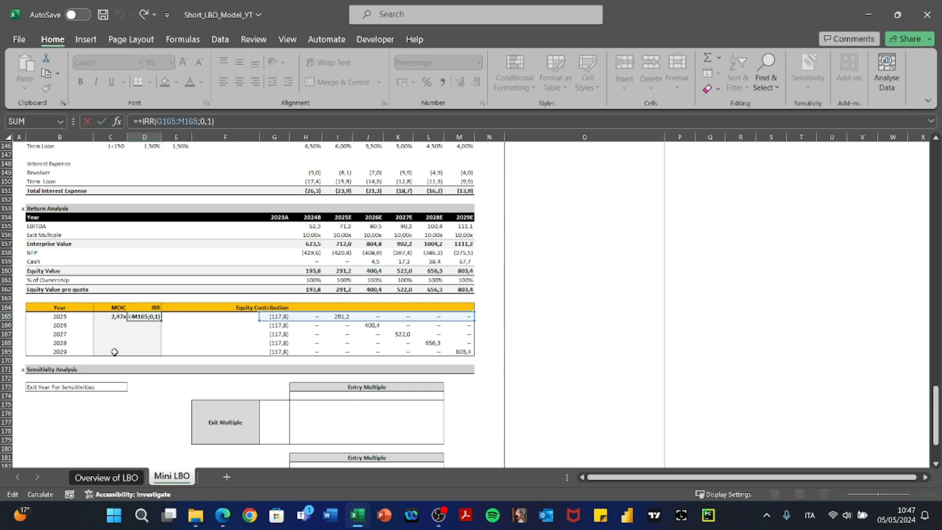
pyautogui.press('Escape')
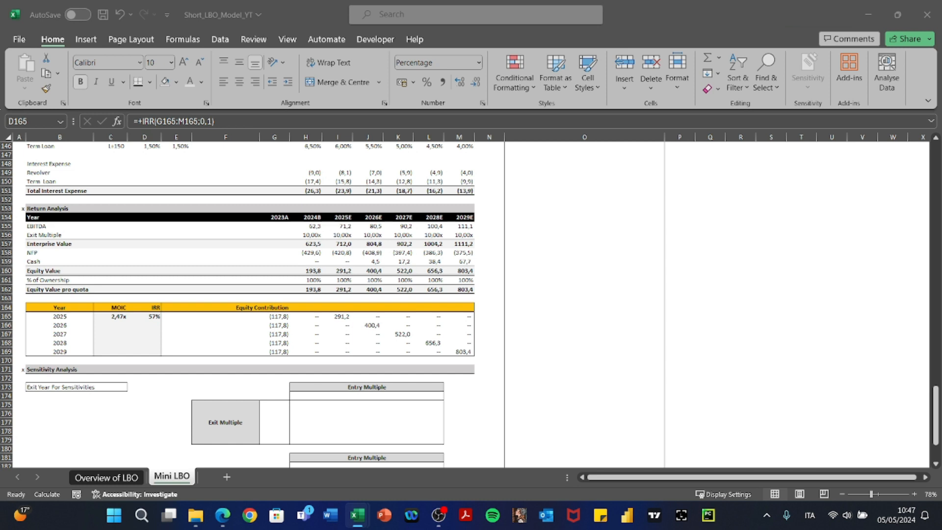
# Build a MOIC-based IRR check in E165: =+C165^(1/(I154-H154))-1.
pyautogui.click(162, 316)
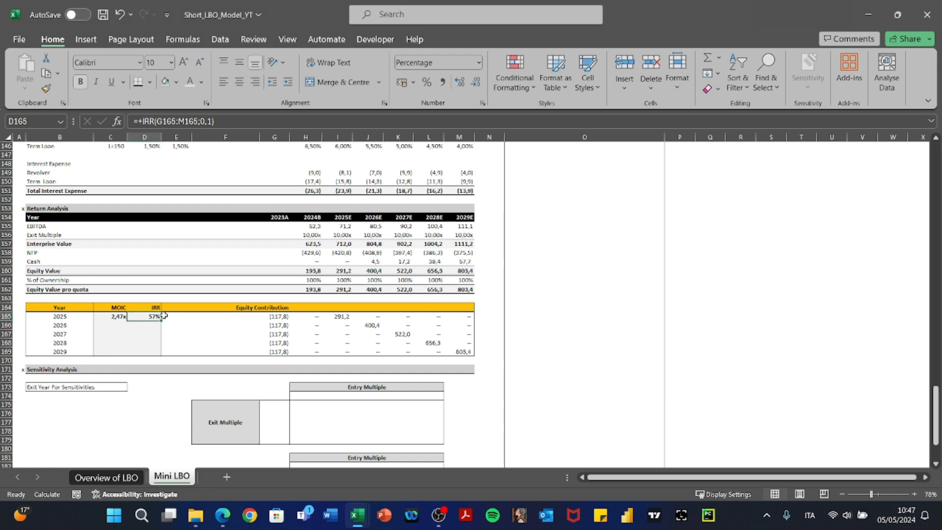
pyautogui.click(168, 315)
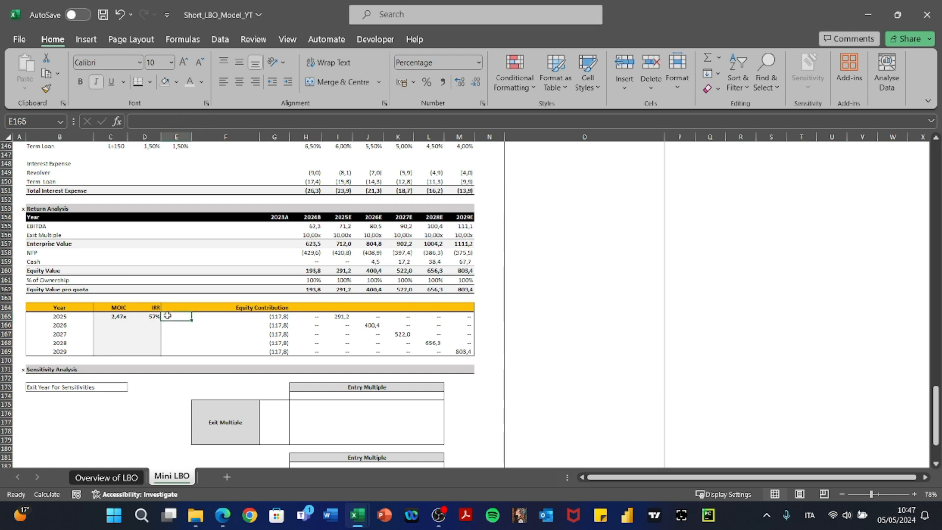
pyautogui.write('+')
pyautogui.press('Left')
pyautogui.press('Left')
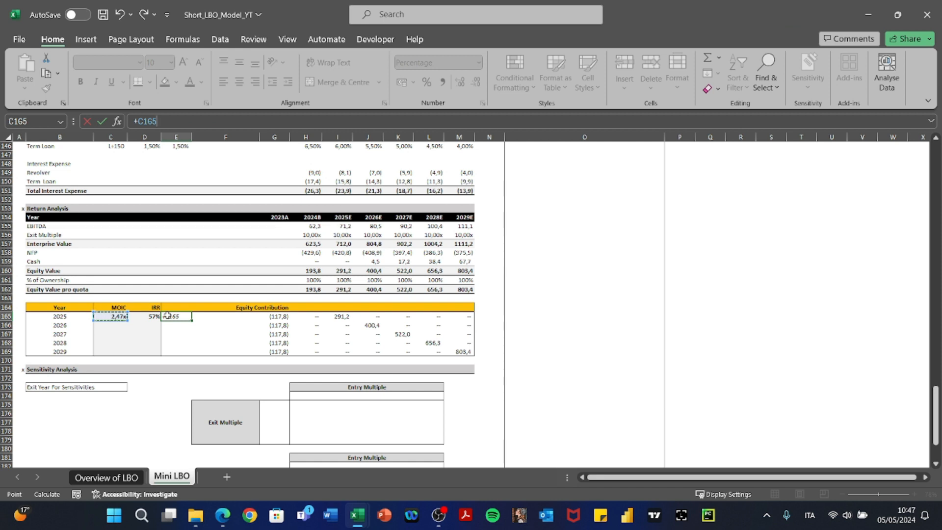
pyautogui.write('^(1')
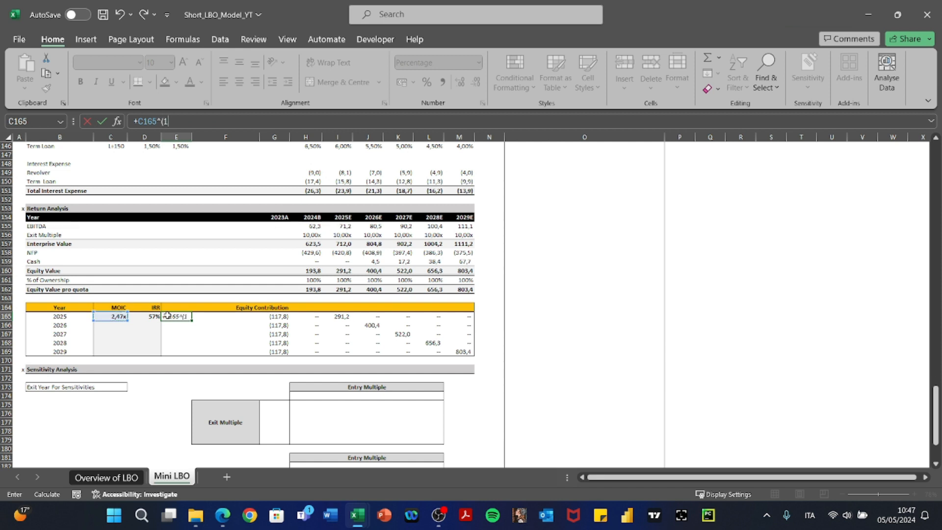
pyautogui.write('/(')
pyautogui.click(341, 218)
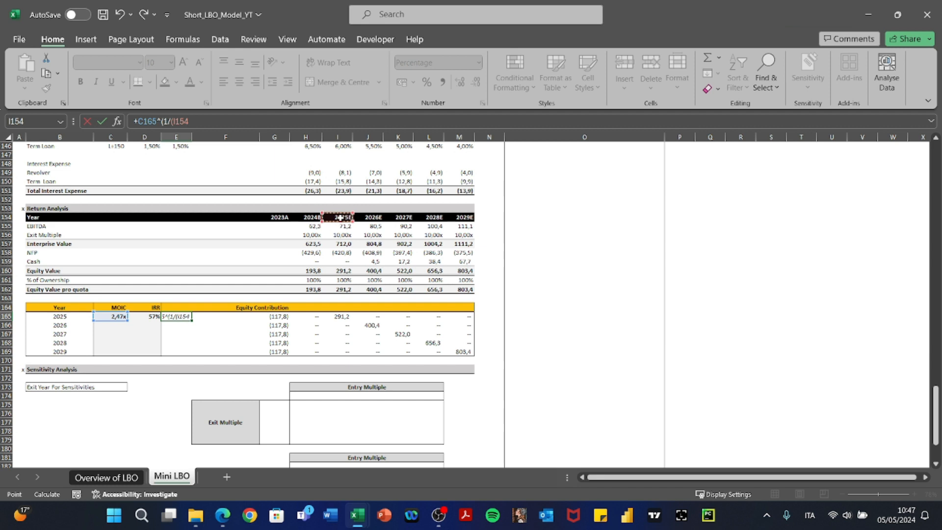
pyautogui.write('-')
pyautogui.click(314, 217)
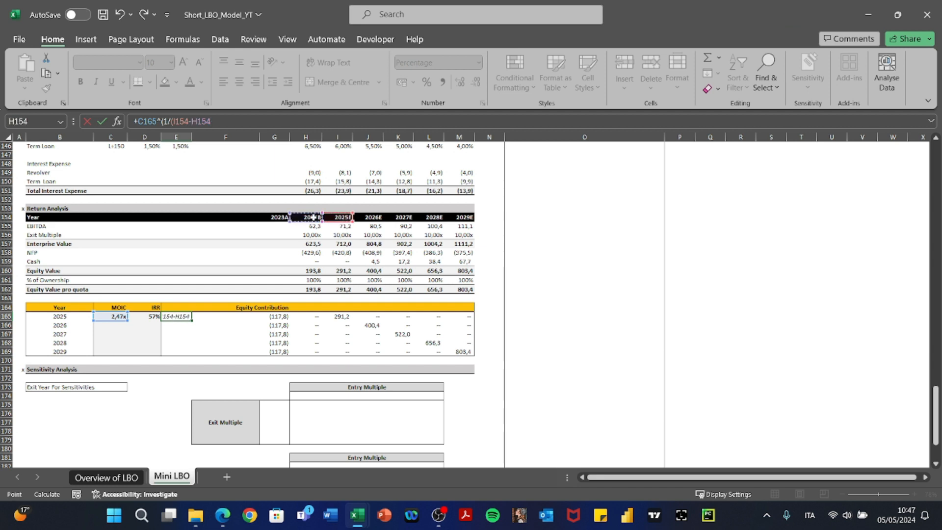
pyautogui.write('))')
pyautogui.write('-1')
pyautogui.press('Return')
# Replace the check's year difference with a fixed two-year holding period, giving 57,2%.
pyautogui.press('Up')
pyautogui.press('F2')
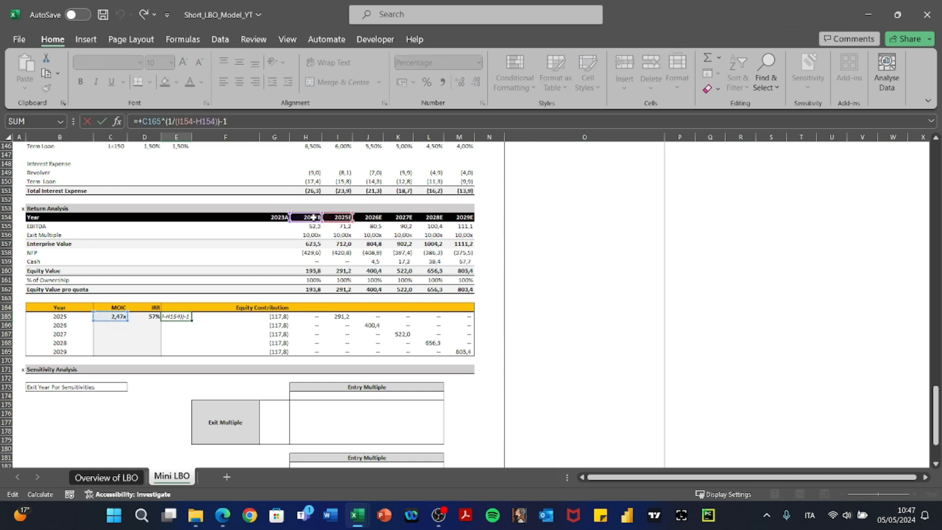
pyautogui.hotkey('shift', 'Left')
pyautogui.hotkey('shift', 'Left')
pyautogui.hotkey('shift', 'Left')
pyautogui.hotkey('shift', 'Left')
pyautogui.hotkey('shift', 'Left')
pyautogui.hotkey('shift', 'Left')
pyautogui.write('2')
pyautogui.press('Return')
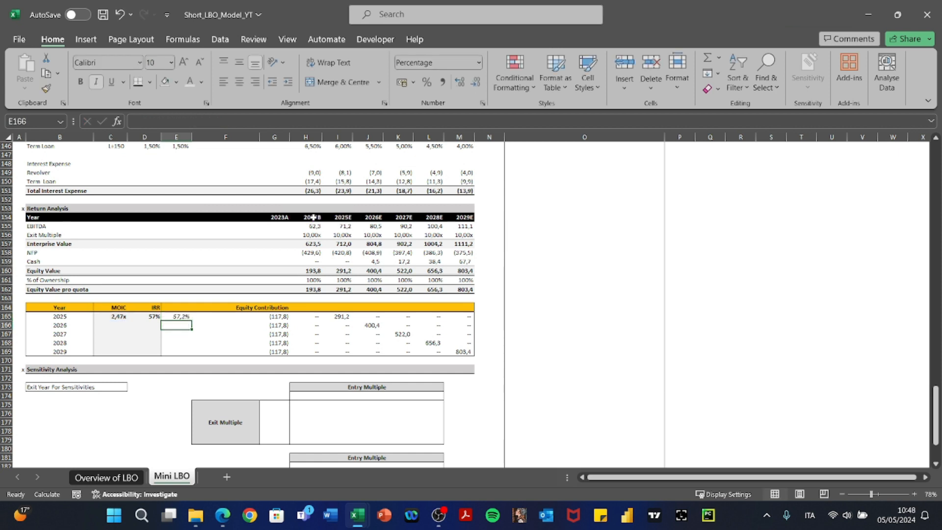
# Paste-special the E165 check formula, formulas only, into E166:E169 for the 2026–2029 exits.
pyautogui.press('Up')
pyautogui.press('F2')
pyautogui.press('Escape')
pyautogui.press('Left')
pyautogui.press('Right')
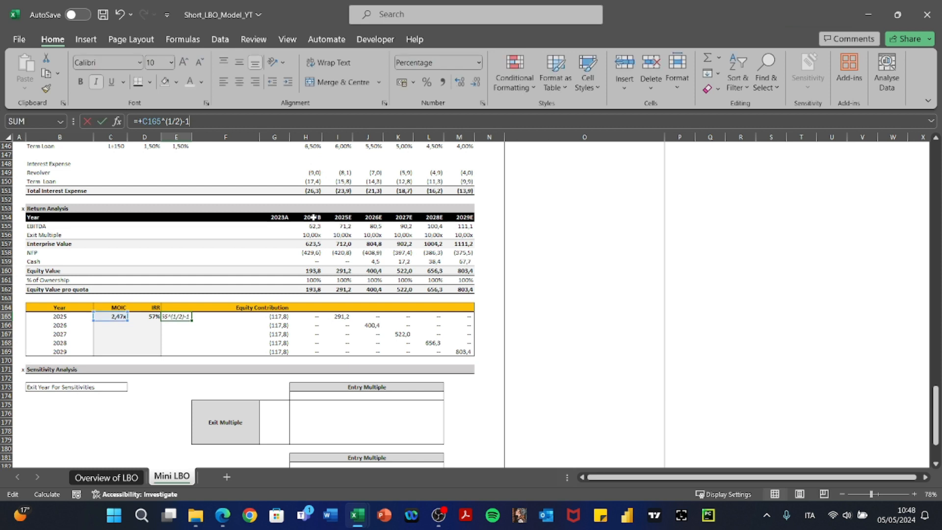
pyautogui.hotkey('ctrl', 'c')
pyautogui.hotkey('shift', 'Down')
pyautogui.hotkey('shift', 'Down')
pyautogui.hotkey('shift', 'Down')
pyautogui.hotkey('shift', 'Down')
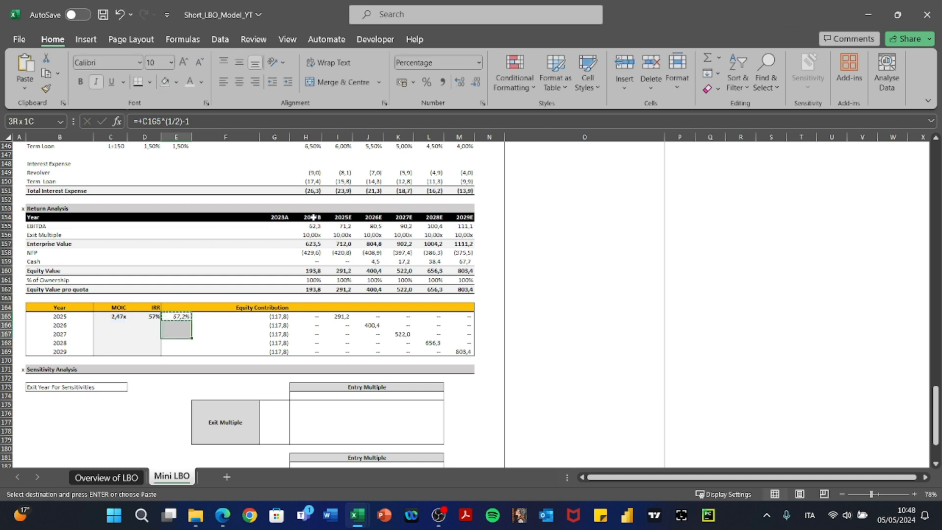
pyautogui.hotkey('ctrl', 'alt', 'v')
pyautogui.press('Return')
pyautogui.press('Escape')
# Review the copied check formulas for 2026, 2027, 2028 and 2029 without changing them.
pyautogui.press('Down')
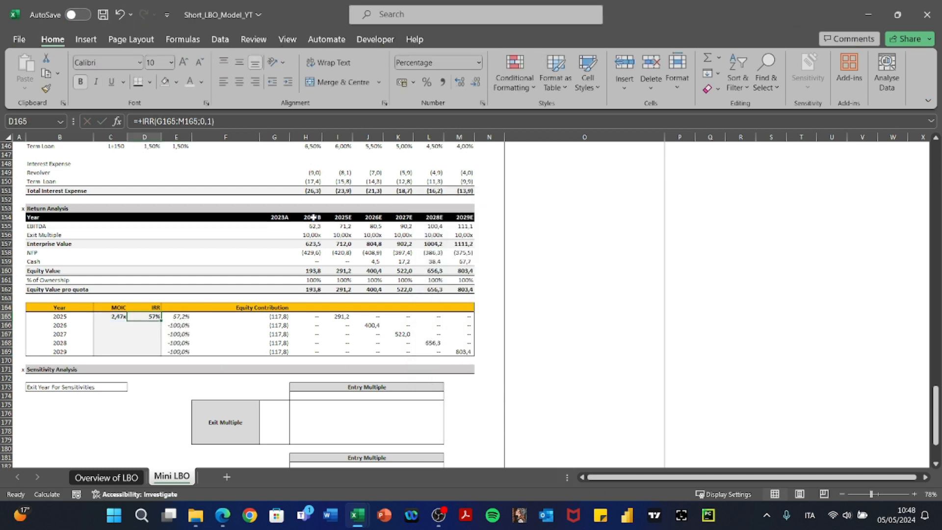
pyautogui.press('F2')
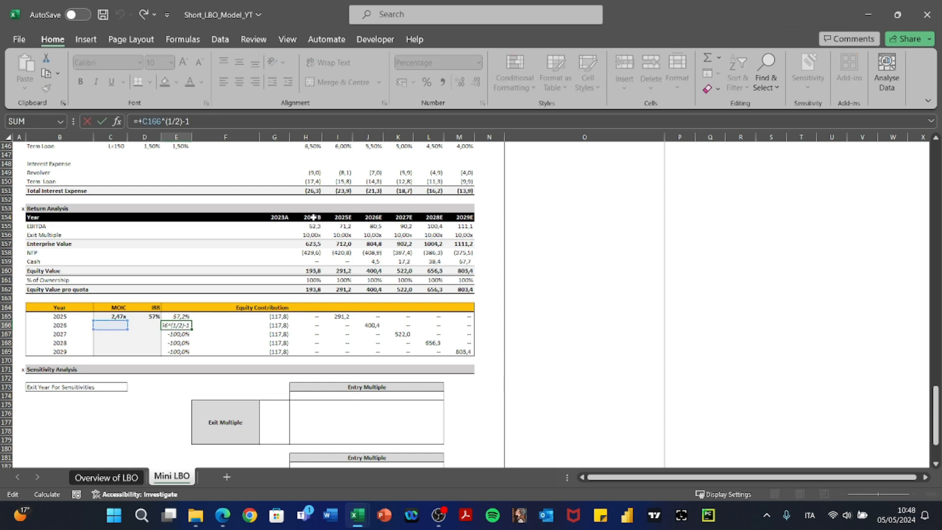
pyautogui.press('Return')
pyautogui.press('F2')
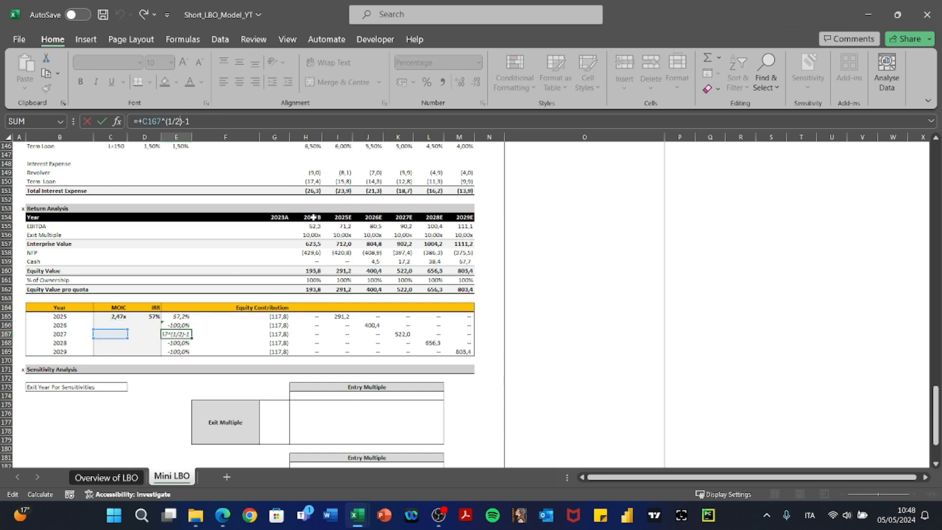
pyautogui.press('Return')
pyautogui.press('F2')
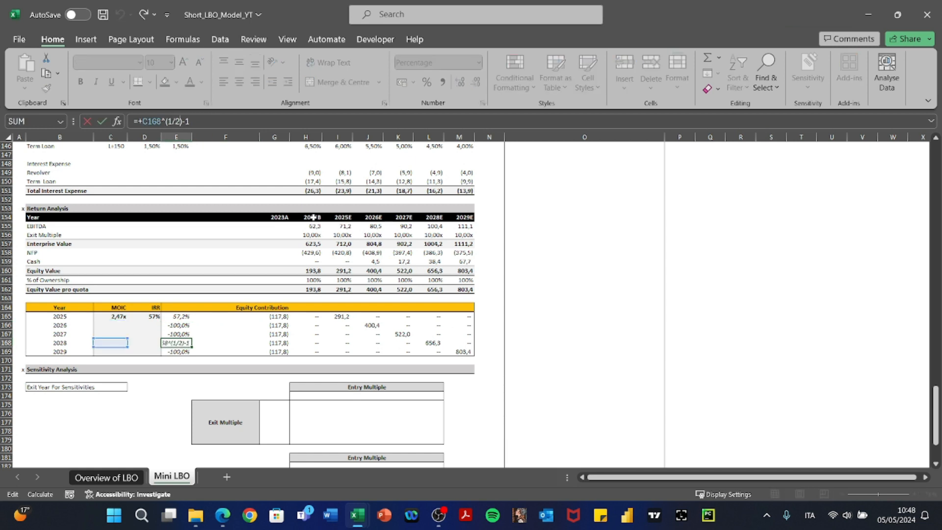
pyautogui.press('Return')
pyautogui.press('F2')
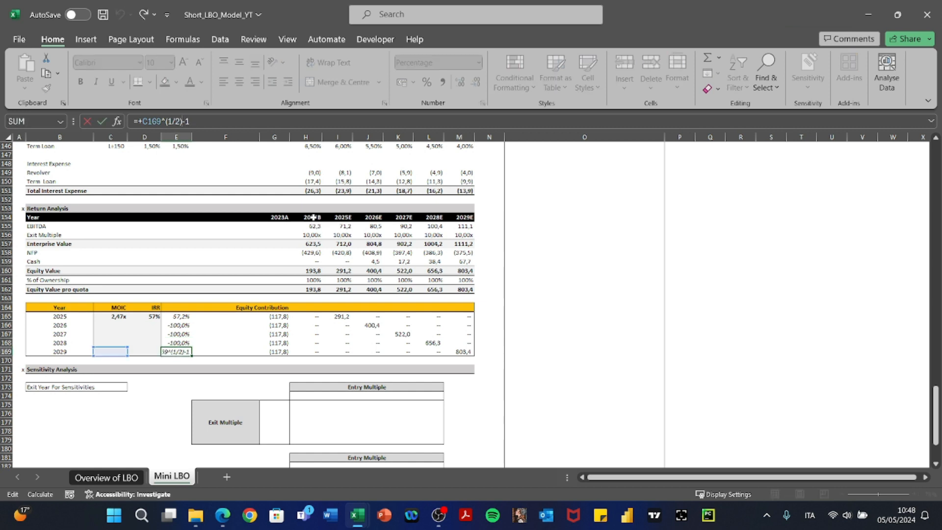
pyautogui.press('Return')
# Copy the 2025 MOIC and IRR formulas (C165:D165) down through row 169, giving 3,40x–6,82x.
pyautogui.press('Left')
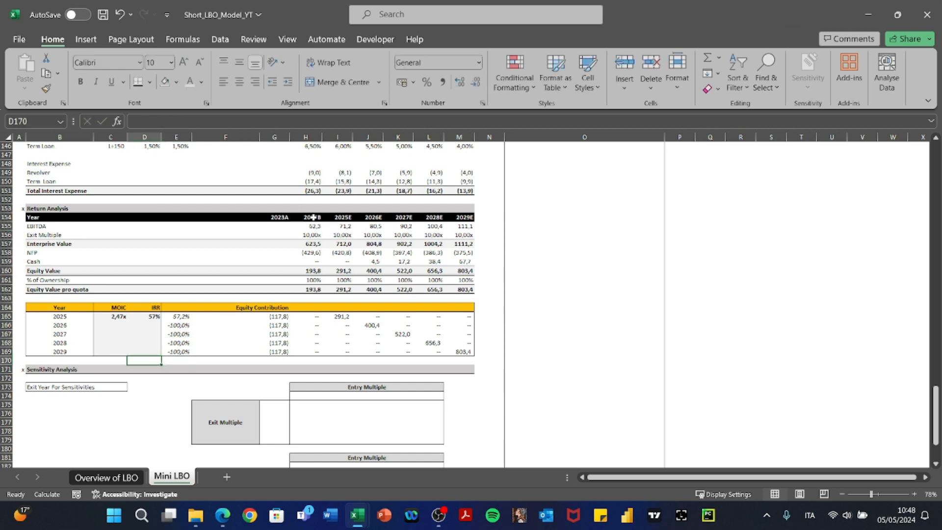
pyautogui.press('Up')
pyautogui.press('Up')
pyautogui.press('Up')
pyautogui.press('Up')
pyautogui.press('Up')
pyautogui.press('Left')
pyautogui.hotkey('shift', 'Right')
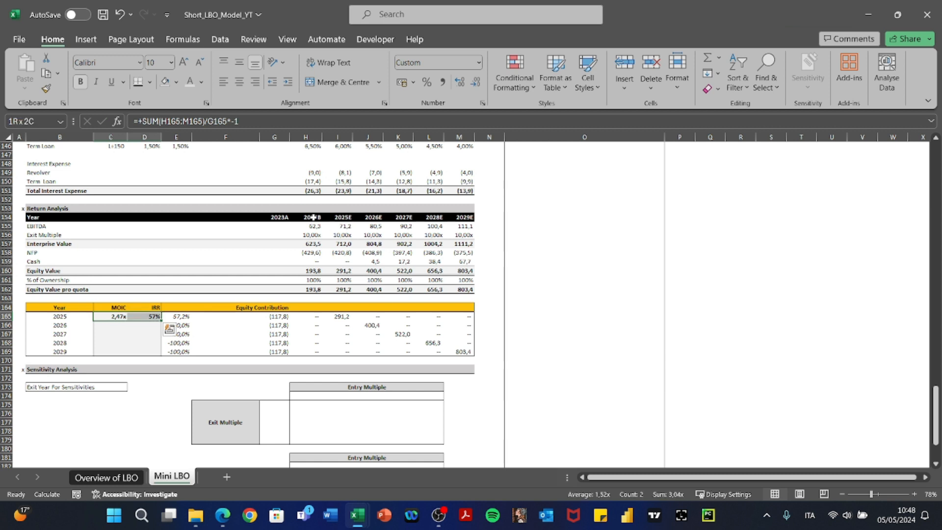
pyautogui.hotkey('ctrl', 'c')
pyautogui.hotkey('shift', 'Down')
pyautogui.hotkey('shift', 'Down')
pyautogui.hotkey('shift', 'Down')
pyautogui.hotkey('shift', 'Down')
pyautogui.press('Return')
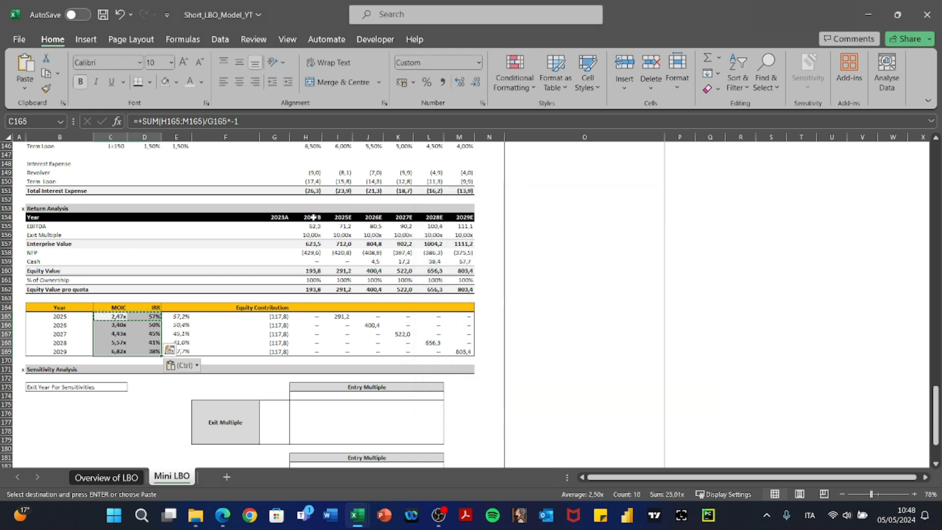
# Show IRR in D165:D169 with one decimal (50,4% to 37,7%) and recheck the 2026 check cell.
pyautogui.press('Right')
pyautogui.hotkey('shift', 'Down')
pyautogui.hotkey('shift', 'Down')
pyautogui.hotkey('shift', 'Down')
pyautogui.hotkey('shift', 'Down')
pyautogui.hotkey('alt', 'h')
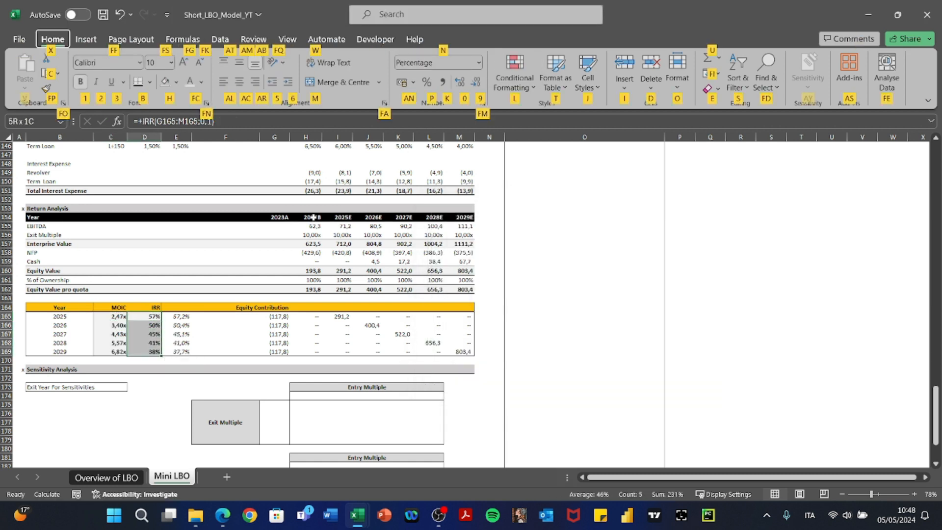
pyautogui.press('0')
pyautogui.press('Right')
pyautogui.press('Down')
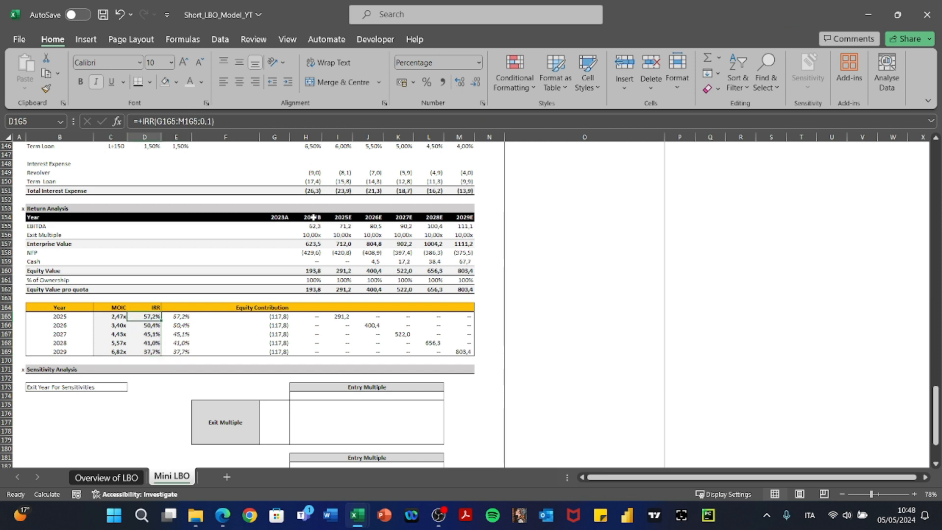
pyautogui.press('F2')
pyautogui.press('Escape')
# Move down to the sensitivity section's exit-year input cell, C173.
pyautogui.press('Down')
pyautogui.press('Down')
pyautogui.press('Down')
pyautogui.press('Down')
pyautogui.press('Down')
pyautogui.press('Down')
pyautogui.press('Down')
pyautogui.press('Down')
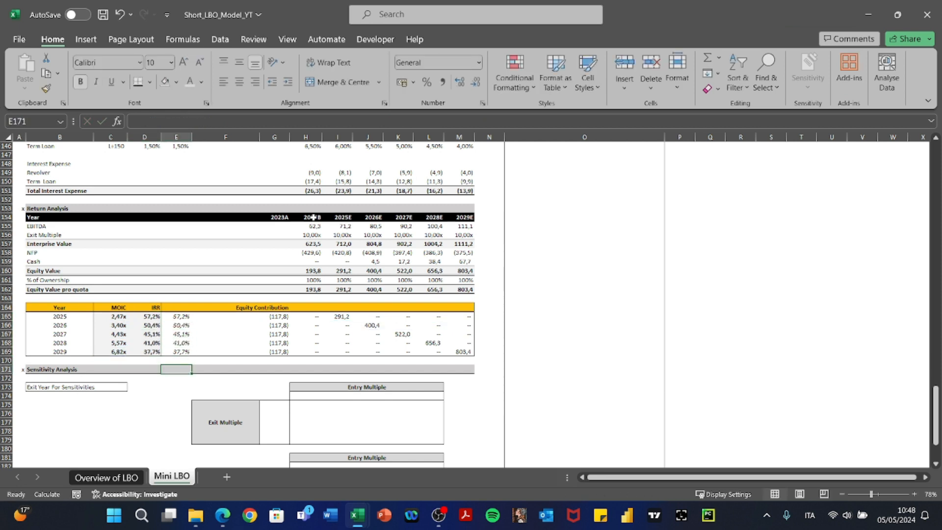
pyautogui.press('Down')
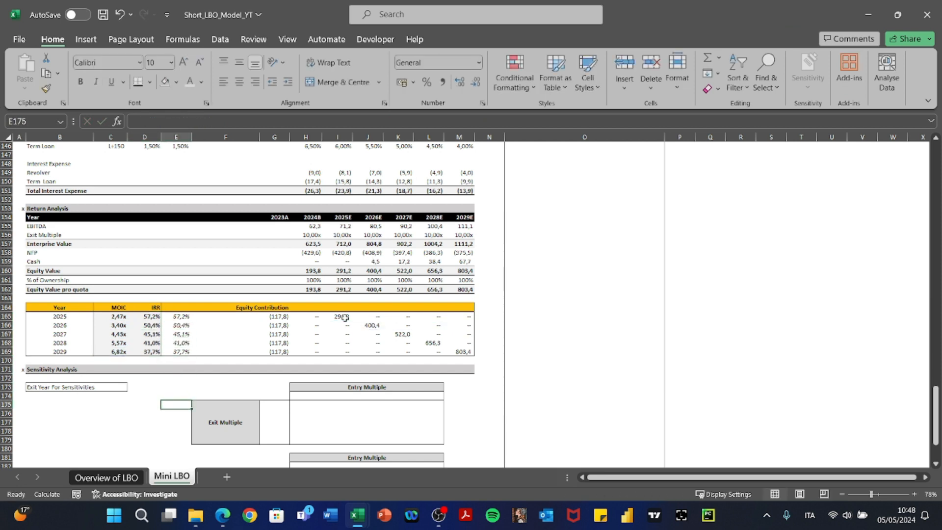
pyautogui.scroll(-4, 345, 317)
pyautogui.press('Left')
pyautogui.press('Left')
pyautogui.press('Left')
pyautogui.press('Up')
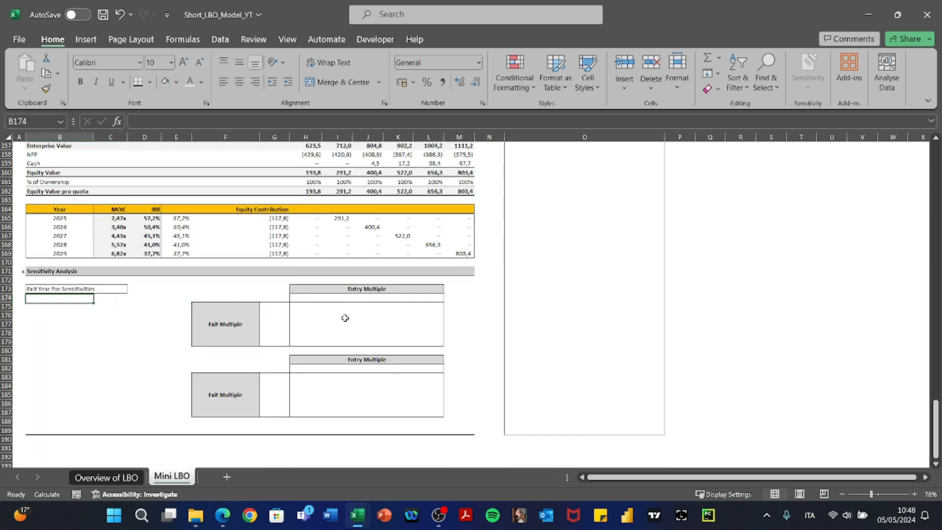
pyautogui.press('Up')
pyautogui.press('Right')
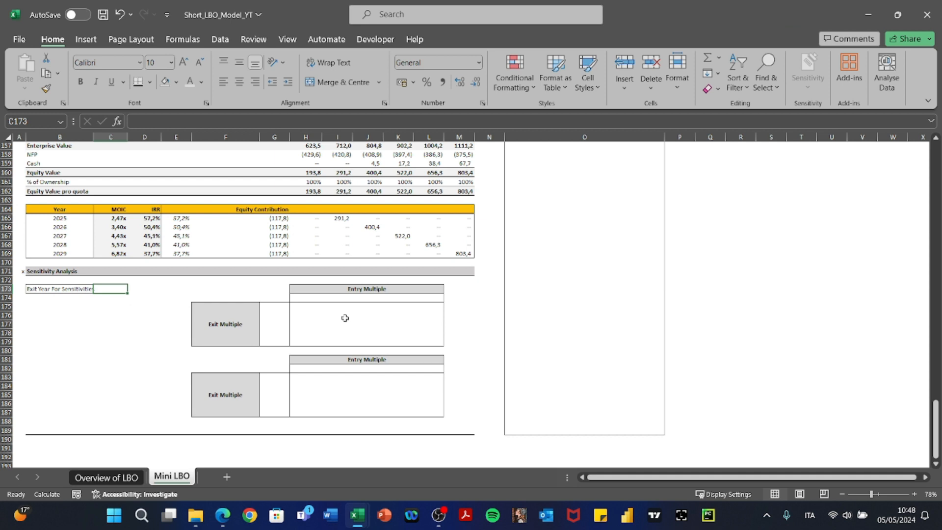
# Enter 2028 as the sensitivity exit year in C173.
pyautogui.write('202')
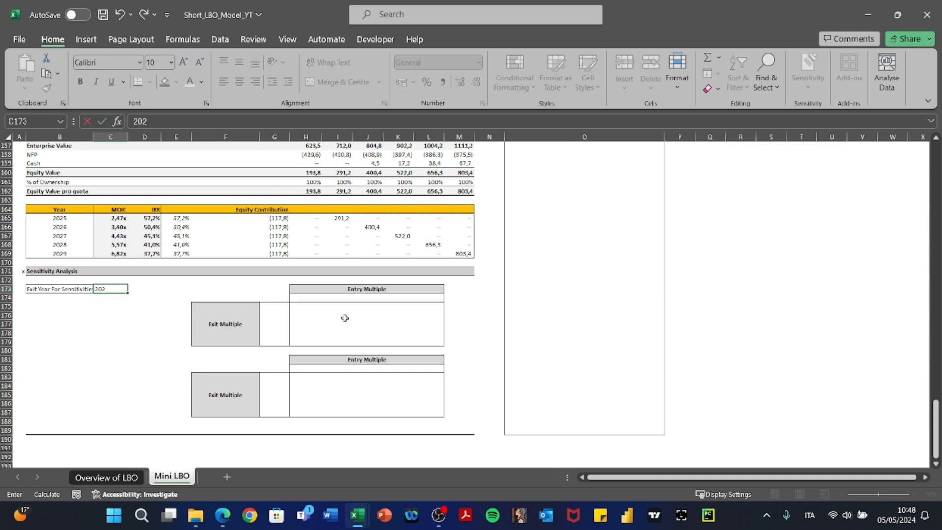
pyautogui.write('8')
pyautogui.press('Return')
pyautogui.press('Right')
pyautogui.press('Right')
pyautogui.press('Right')
pyautogui.press('Right')
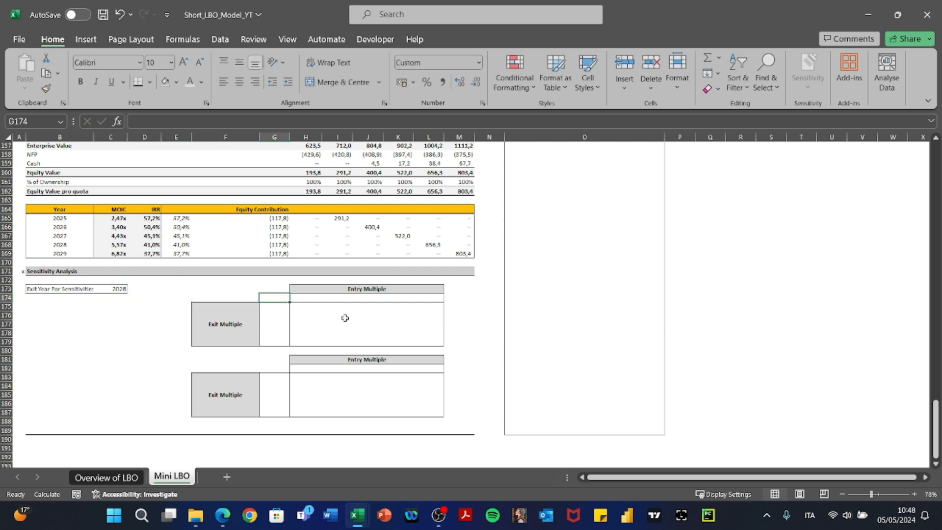
# In G174, enter a SUMIF matching years B165:B169 to C173, summing D165:D169.
pyautogui.write('+SUMIF(')
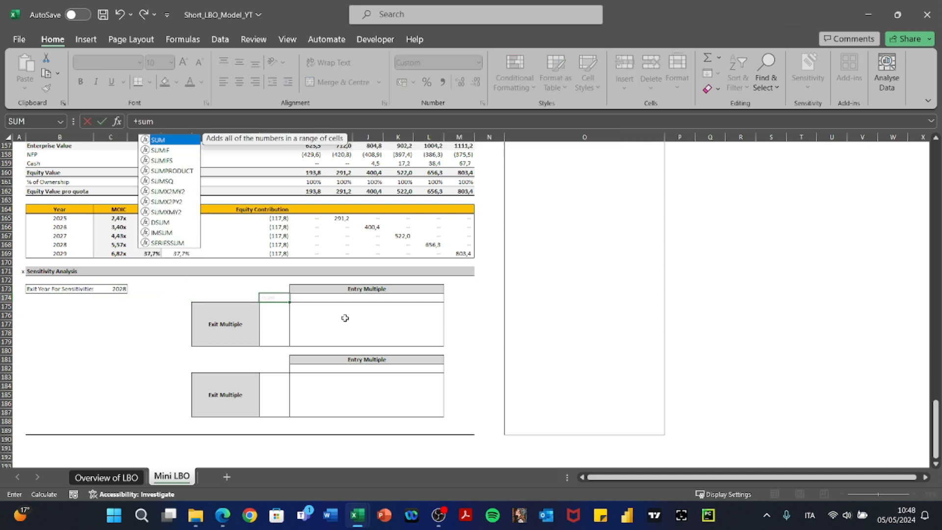
pyautogui.press('Left')
pyautogui.press('Left')
pyautogui.press('Left')
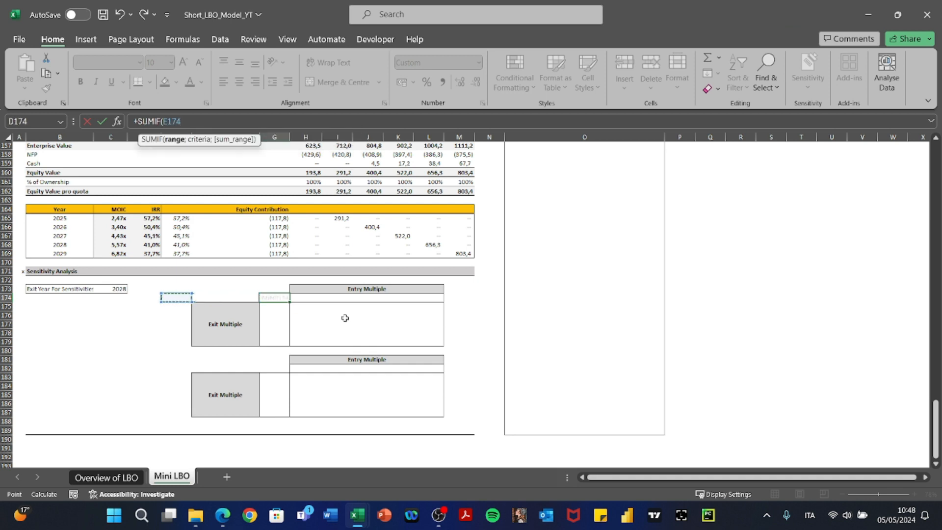
pyautogui.press('Up')
pyautogui.press('Up')
pyautogui.press('Up')
pyautogui.press('Up')
pyautogui.press('Up')
pyautogui.press('Up')
pyautogui.press('Up')
pyautogui.press('Up')
pyautogui.press('Up')
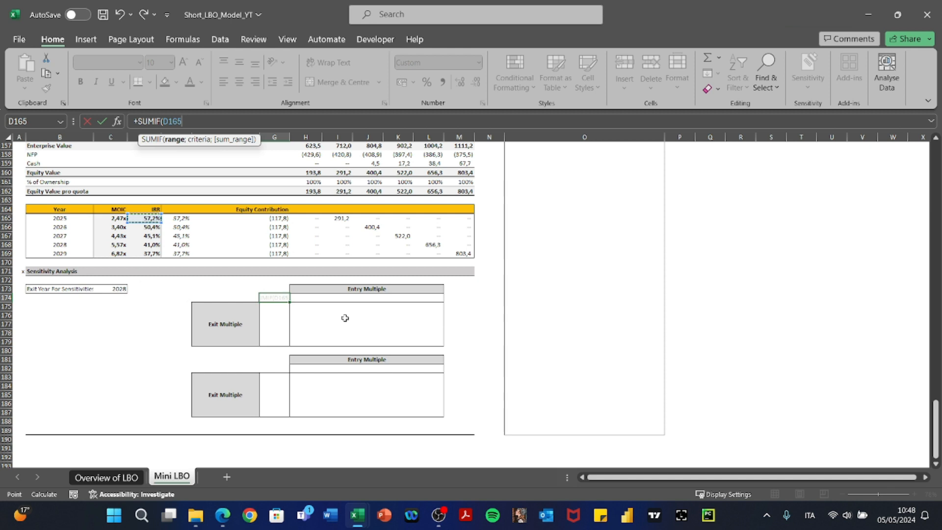
pyautogui.press('Left')
pyautogui.press('Left')
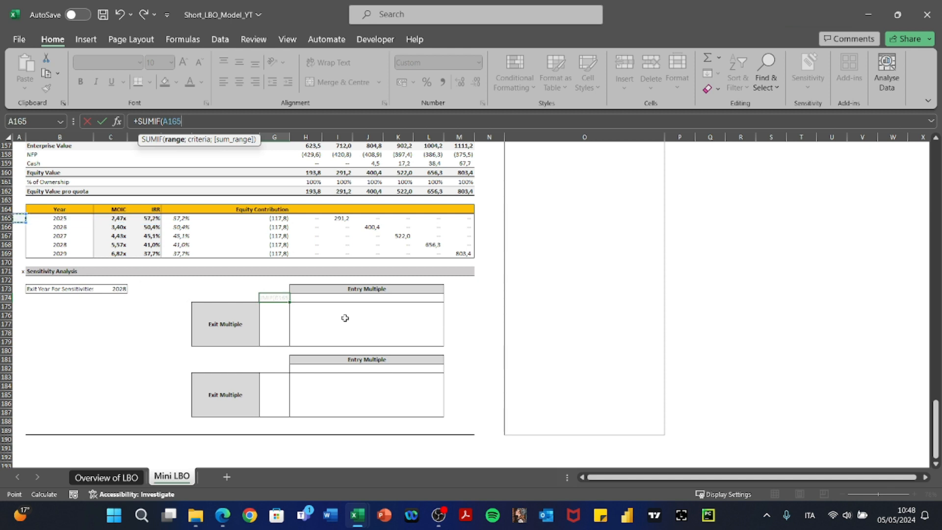
pyautogui.hotkey('shift', 'Down')
pyautogui.hotkey('shift', 'Down')
pyautogui.hotkey('shift', 'Down')
pyautogui.hotkey('shift', 'Down')
pyautogui.write(';')
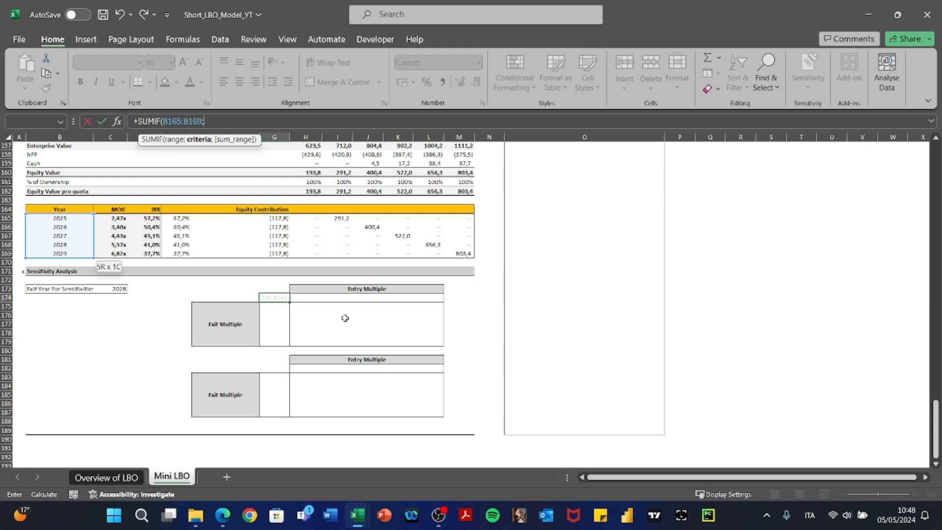
pyautogui.click(118, 290)
pyautogui.write(';')
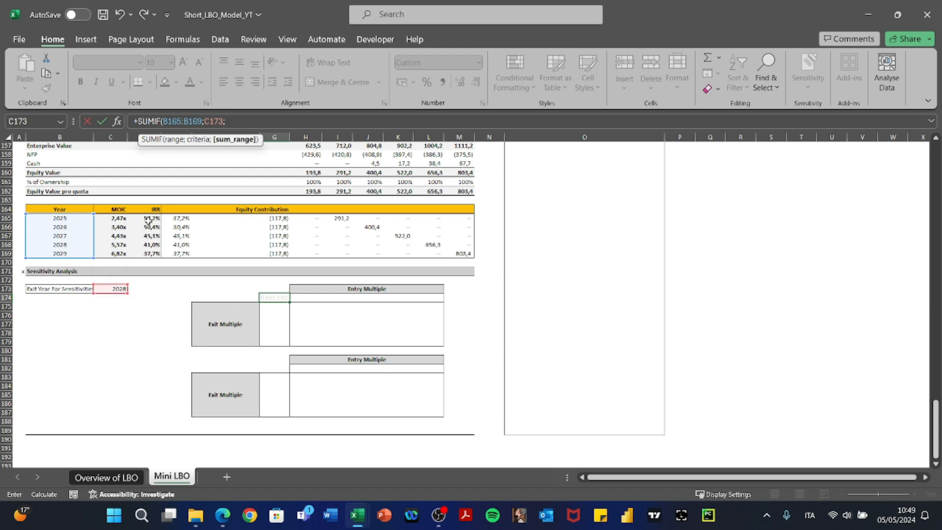
pyautogui.moveTo(149, 221); pyautogui.dragTo(149, 253)
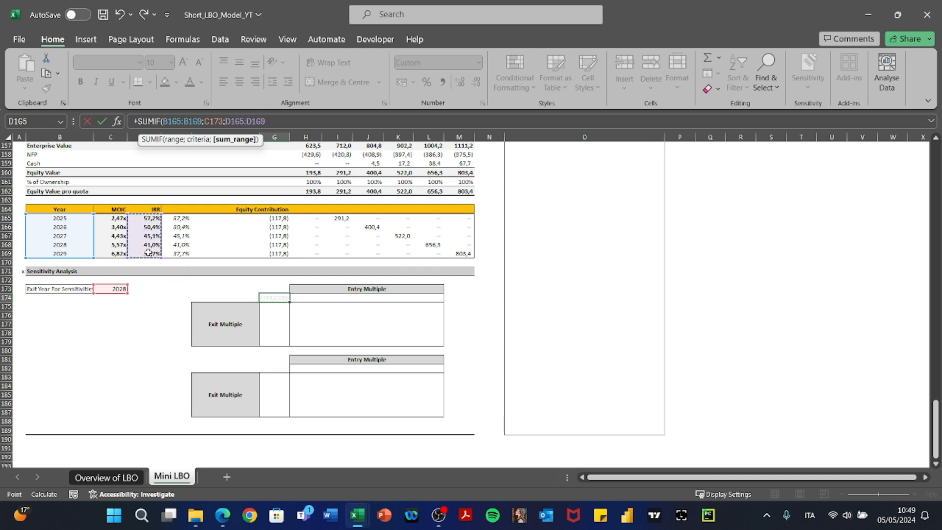
pyautogui.write(')')
pyautogui.press('Return')
# Change G174's summed range to C165:C169 so it returns the 2028 MOIC.
pyautogui.press('Up')
pyautogui.press('F2')
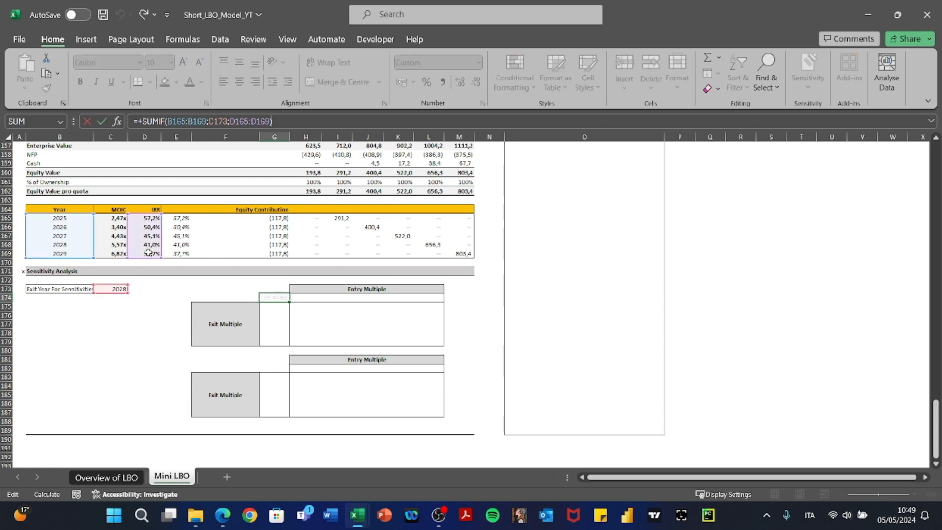
pyautogui.moveTo(148, 252); pyautogui.dragTo(117, 254)
pyautogui.press('Return')
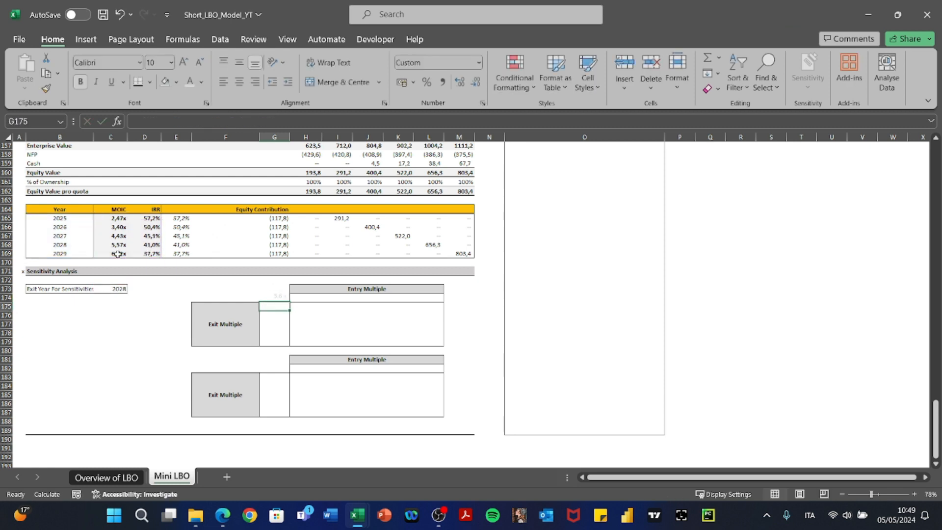
# Review G174's MOIC formula and copy it into G182.
pyautogui.press('Up')
pyautogui.press('F2')
pyautogui.press('Escape')
pyautogui.press('F2')
pyautogui.press('Escape')
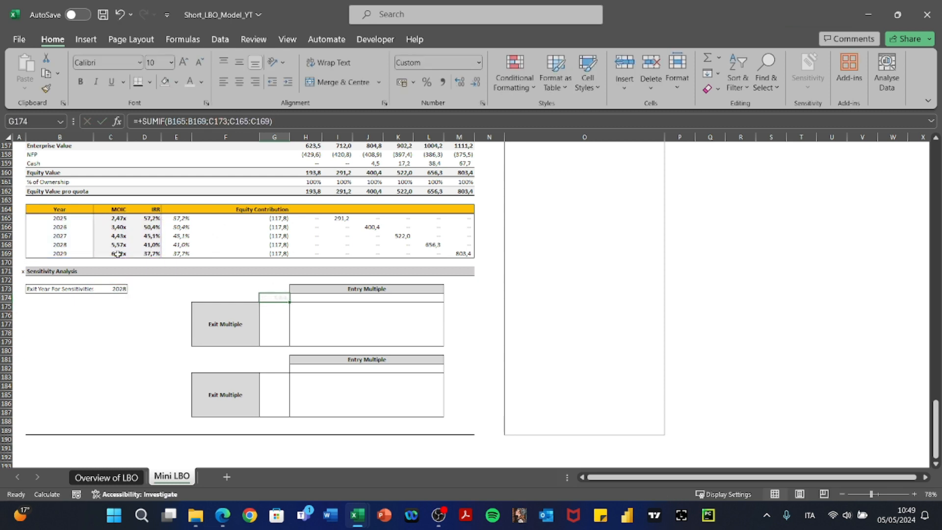
pyautogui.hotkey('ctrl', 'c')
pyautogui.press('Down')
pyautogui.press('Down')
pyautogui.press('Down')
pyautogui.press('Down')
pyautogui.press('Down')
pyautogui.press('Down')
pyautogui.press('Down')
pyautogui.press('Down')
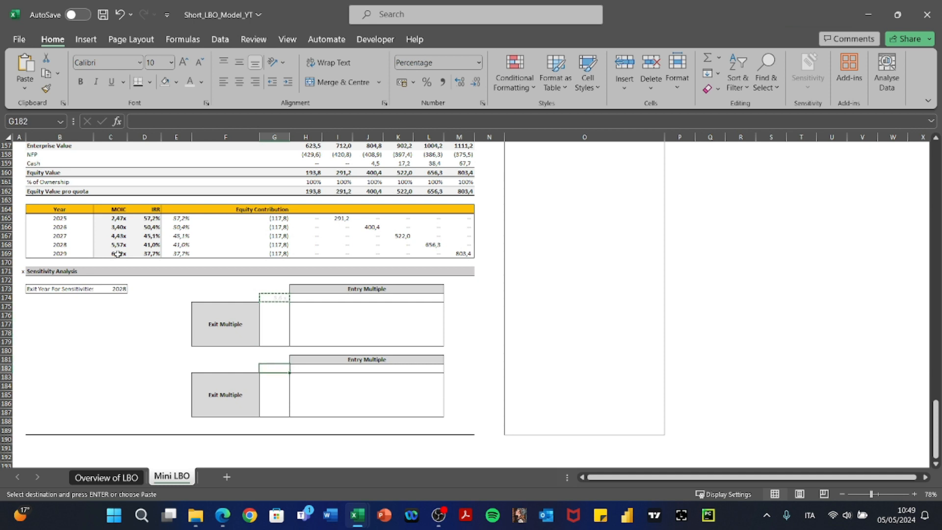
pyautogui.hotkey('ctrl', 'v')
# Edit G182 to =+SUMIF(B165:B169;C173;D165:D169) so it returns the IRR.
pyautogui.press('F2')
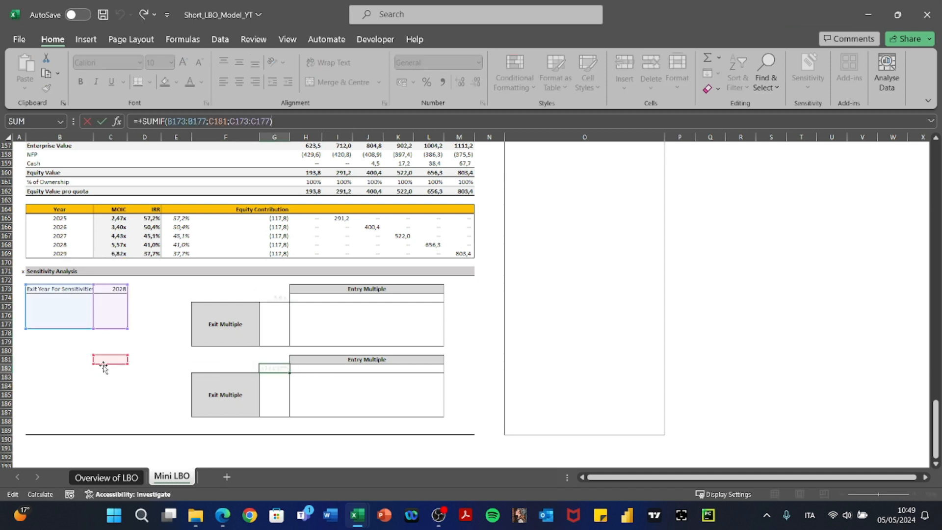
pyautogui.moveTo(73, 290); pyautogui.dragTo(75, 218)
pyautogui.moveTo(108, 277); pyautogui.dragTo(145, 220)
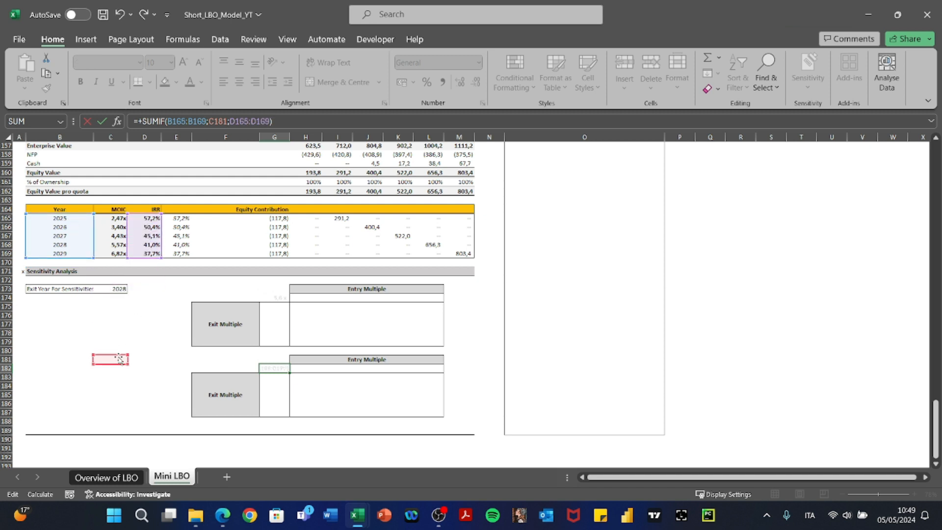
pyautogui.moveTo(120, 358); pyautogui.dragTo(121, 286)
pyautogui.press('Return')
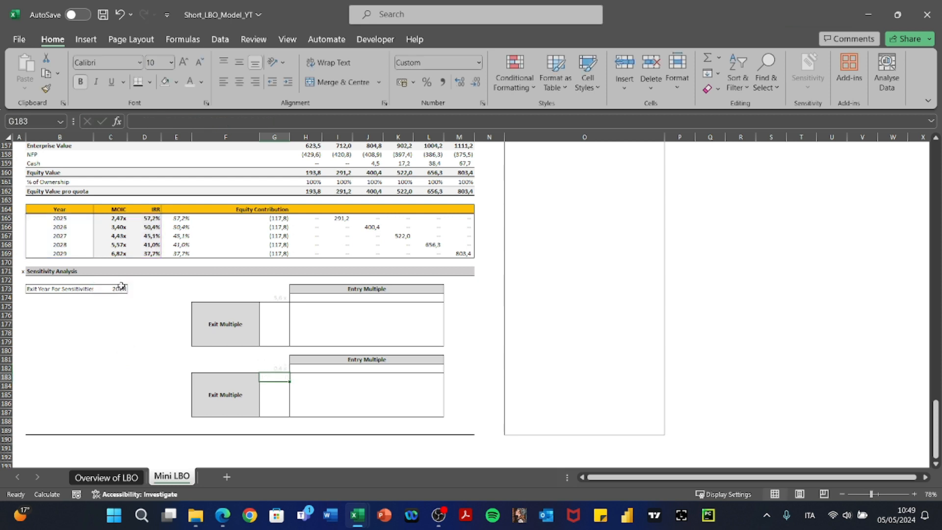
# Format G182 as a percentage and review its SUMIF arguments.
pyautogui.hotkey('ctrl', 'shift', '5')
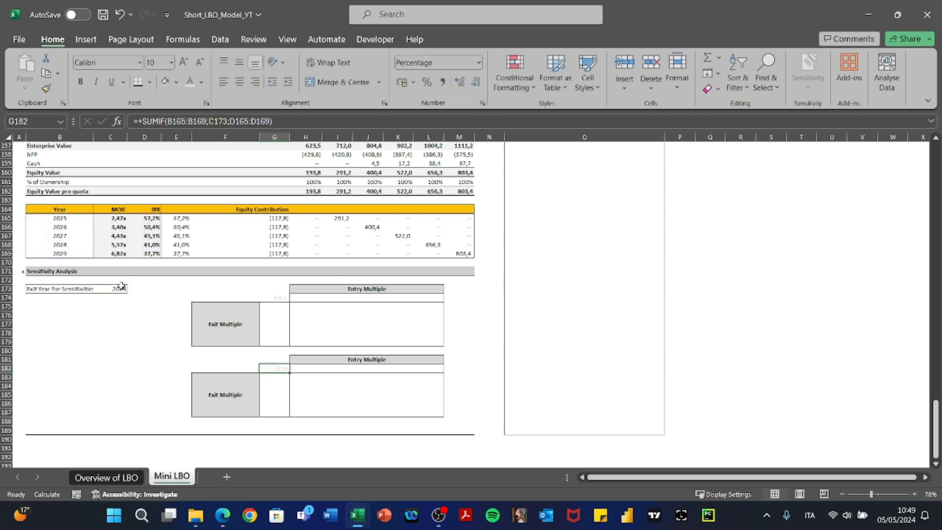
pyautogui.press('F2')
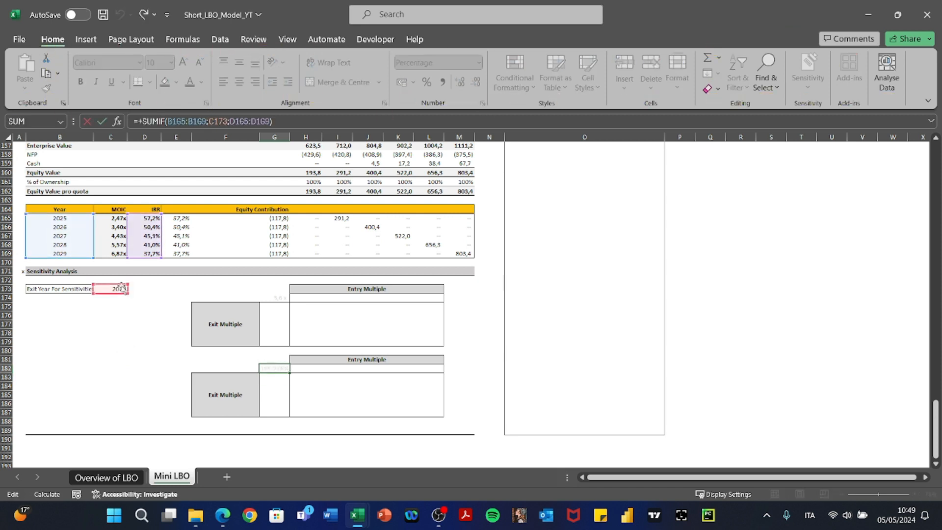
pyautogui.press('Escape')
pyautogui.press('Left')
pyautogui.press('Right')
pyautogui.press('F2')
pyautogui.press('Left')
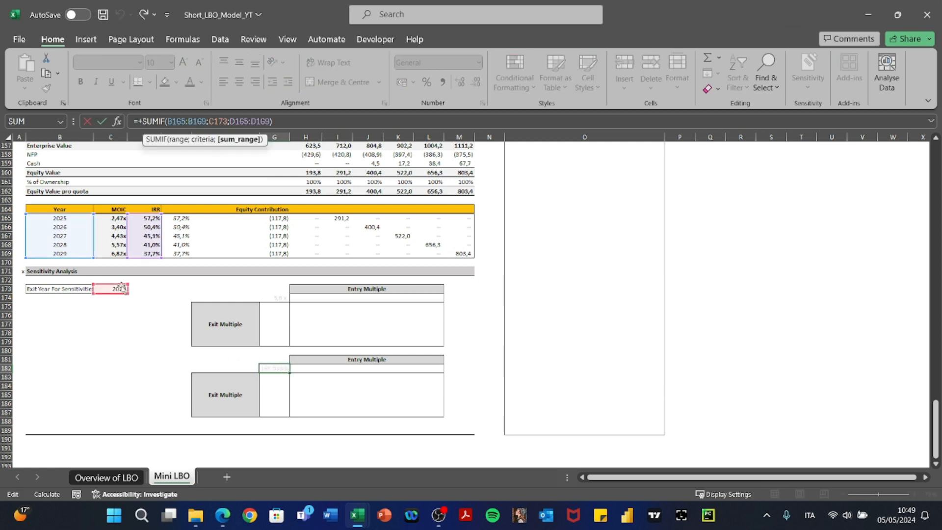
pyautogui.press('Escape')
# Recheck G174's MOIC formula, leaving it unchanged.
pyautogui.press('Up')
pyautogui.press('Up')
pyautogui.press('Up')
pyautogui.press('Up')
pyautogui.press('Up')
pyautogui.press('Up')
pyautogui.press('Up')
pyautogui.press('Up')
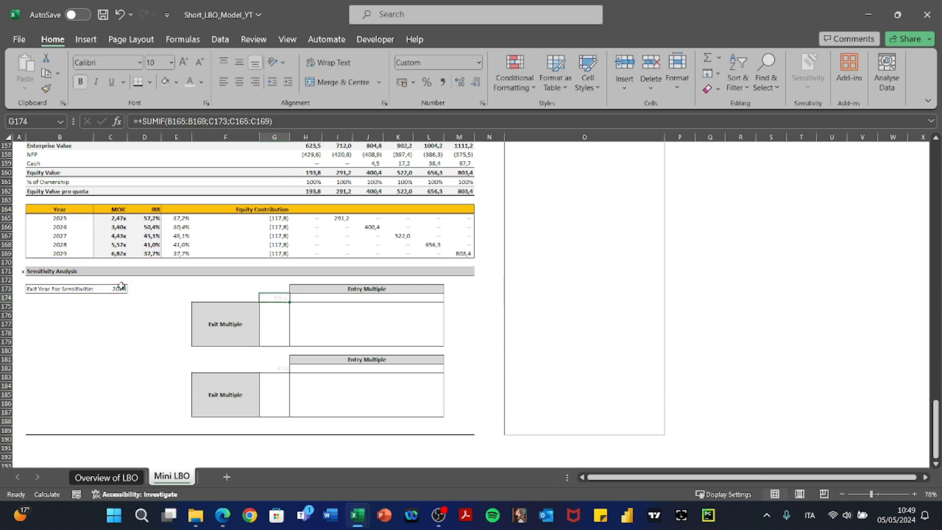
pyautogui.press('F2')
pyautogui.press('Return')
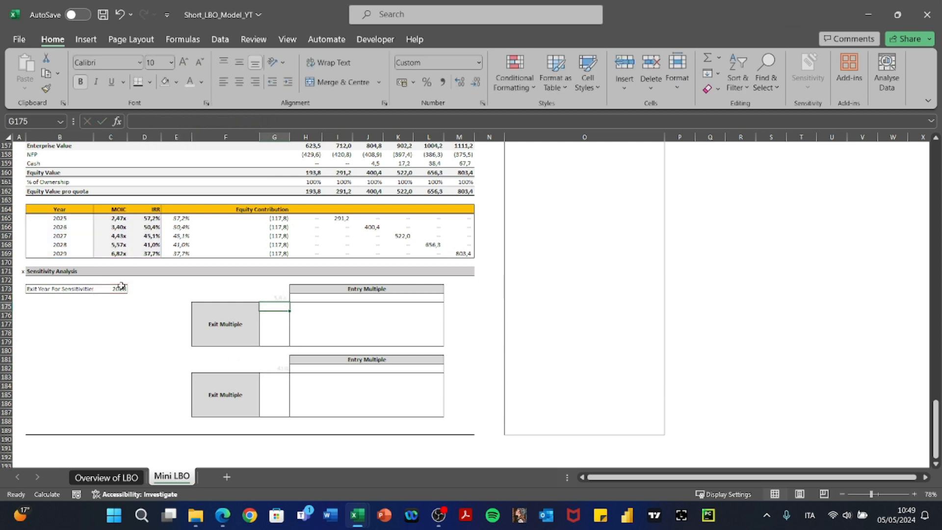
pyautogui.press('Right')
pyautogui.press('Up')
# Link H174 to the 10,0x Entry EBITDA Multiple in C11.
pyautogui.write('+')
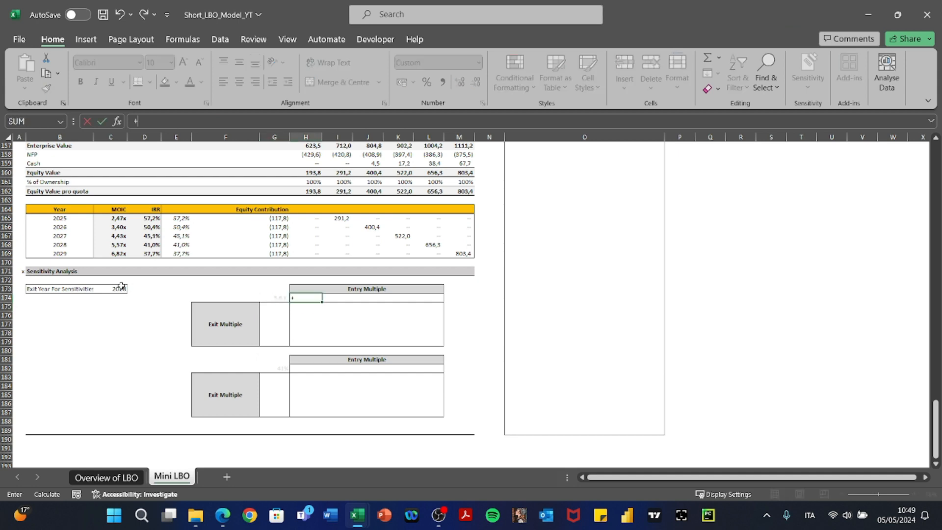
pyautogui.press('Left')
pyautogui.hotkey('ctrl', 'Left')
pyautogui.hotkey('ctrl', 'Up')
pyautogui.hotkey('ctrl', 'Up')
pyautogui.hotkey('ctrl', 'Up')
pyautogui.hotkey('ctrl', 'Up')
pyautogui.hotkey('ctrl', 'Up')
pyautogui.hotkey('ctrl', 'Up')
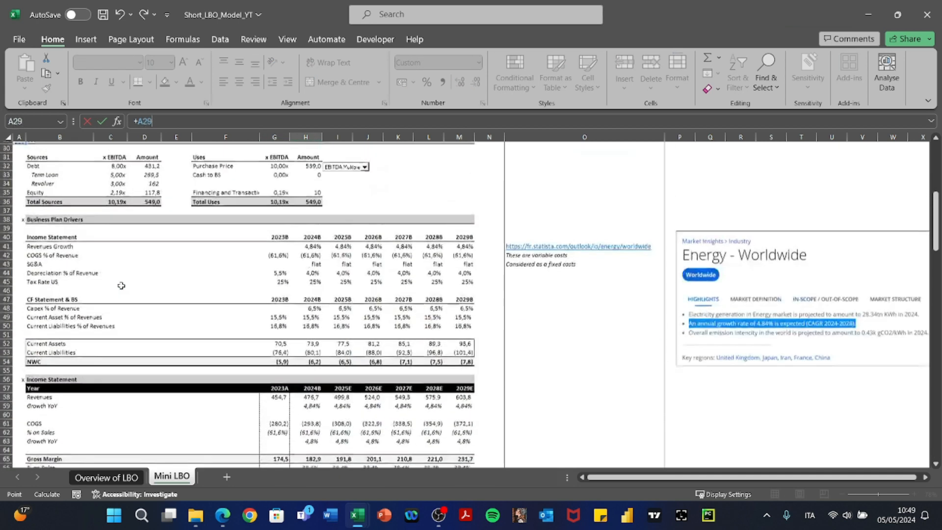
pyautogui.press('Down')
pyautogui.press('Down')
pyautogui.press('Down')
pyautogui.press('Right')
pyautogui.press('Down')
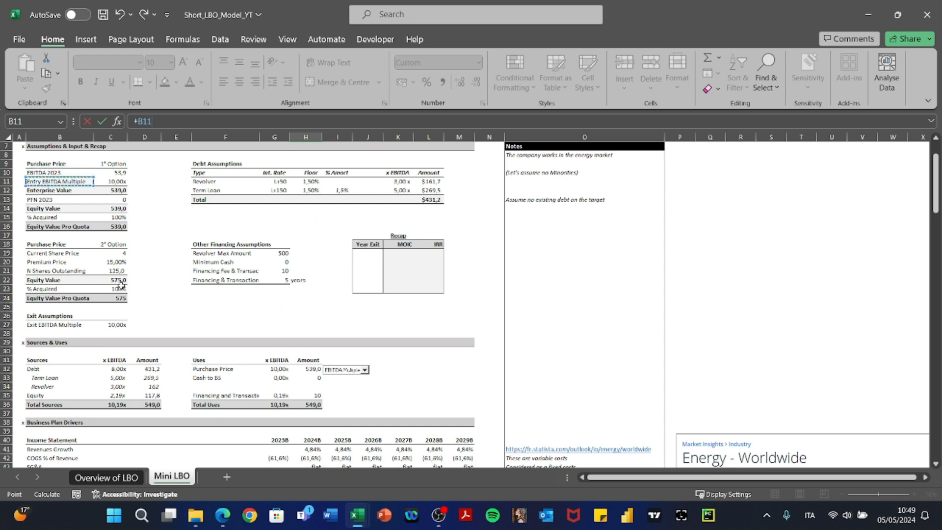
pyautogui.press('Right')
pyautogui.press('Return')
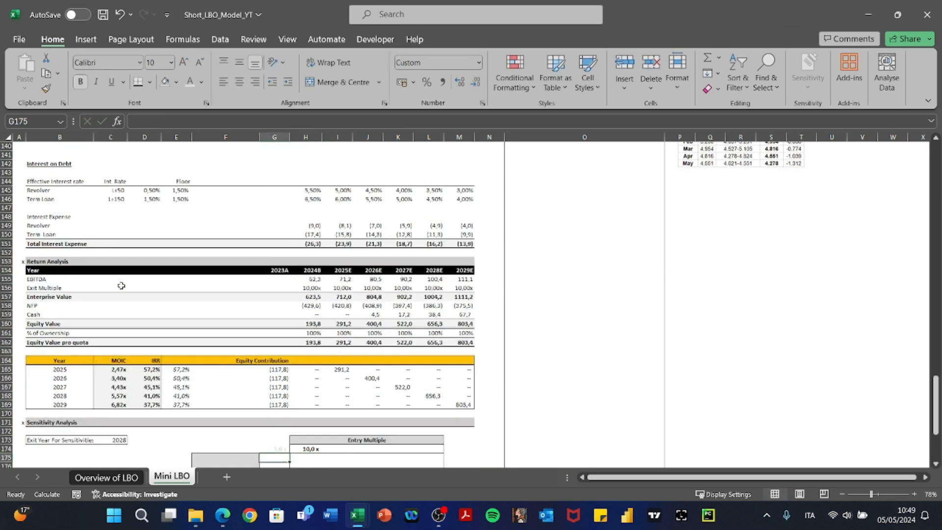
# Link G175 to the 10,0x Exit EBITDA Multiple in C27.
pyautogui.write('+')
pyautogui.hotkey('ctrl', 'Left')
pyautogui.hotkey('ctrl', 'Up')
pyautogui.hotkey('ctrl', 'Up')
pyautogui.hotkey('ctrl', 'Up')
pyautogui.hotkey('ctrl', 'Up')
pyautogui.hotkey('ctrl', 'Up')
pyautogui.hotkey('ctrl', 'Up')
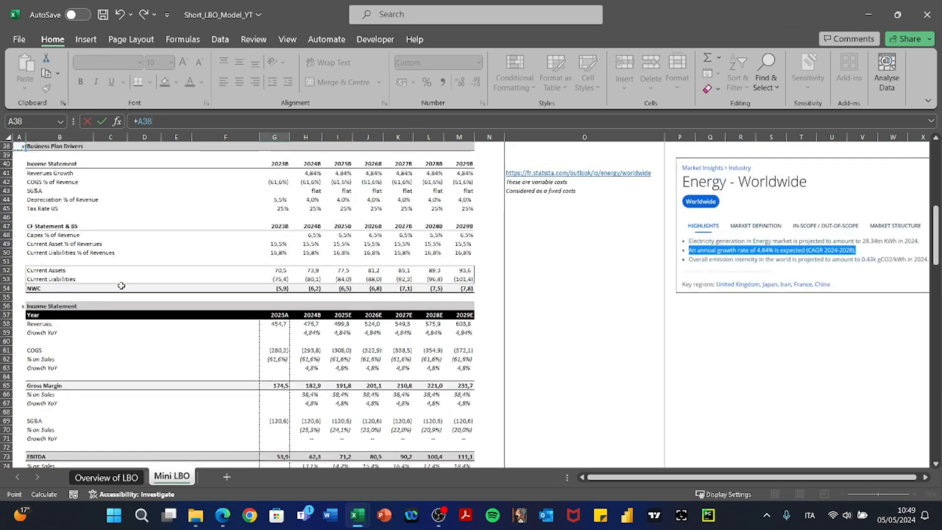
pyautogui.hotkey('ctrl', 'Up')
pyautogui.hotkey('ctrl', 'Up')
pyautogui.press('Down')
pyautogui.press('Down')
pyautogui.press('Down')
pyautogui.press('Down')
pyautogui.press('Down')
pyautogui.press('Down')
pyautogui.press('Down')
pyautogui.press('Down')
pyautogui.press('Down')
pyautogui.press('Down')
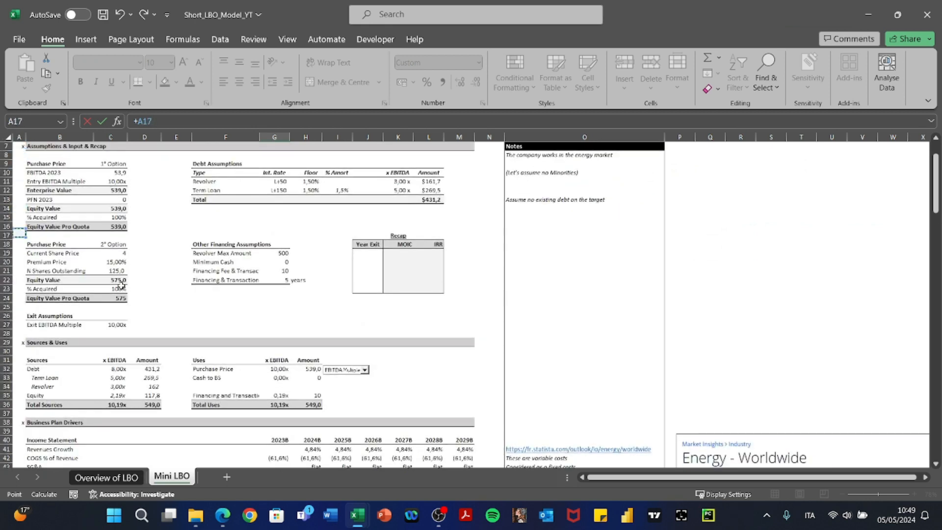
pyautogui.press('Down')
pyautogui.press('Down')
pyautogui.press('Down')
pyautogui.press('Down')
pyautogui.press('Down')
pyautogui.press('Down')
pyautogui.press('Down')
pyautogui.press('Down')
pyautogui.press('Down')
pyautogui.press('Down')
pyautogui.press('Right')
pyautogui.press('Right')
pyautogui.press('Return')
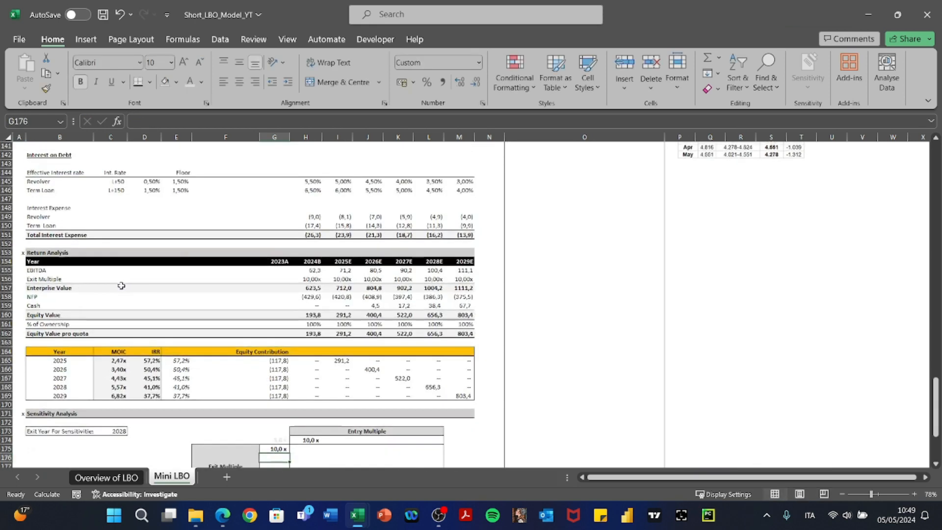
pyautogui.scroll(-2, 121, 285)
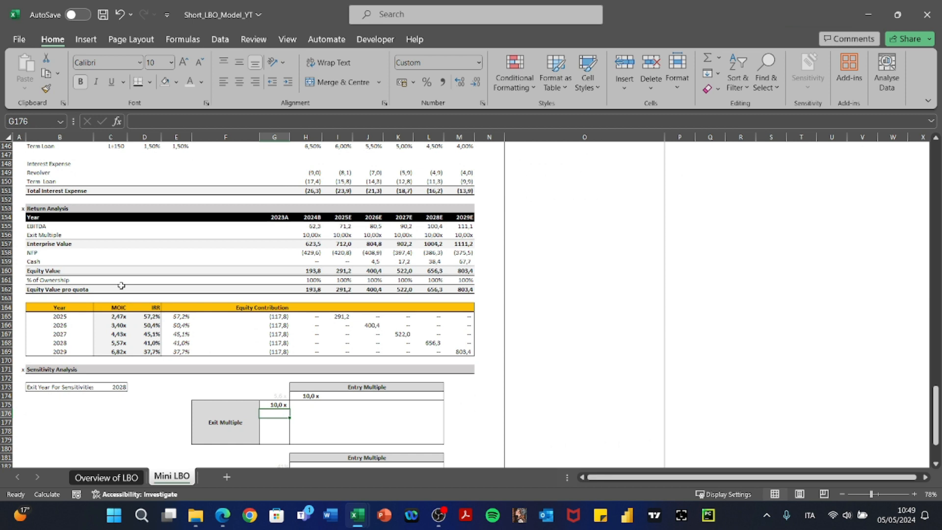
# Fill the exit multiples G176:G179 with +0,5x steps, giving 10,5x to 12,0x.
pyautogui.write('+')
pyautogui.press('Up')
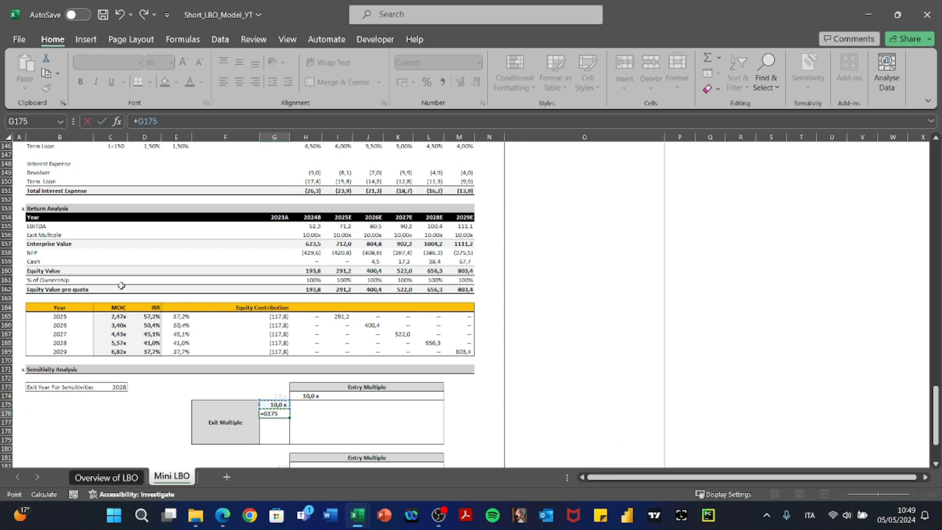
pyautogui.write('5')
pyautogui.press('Return')
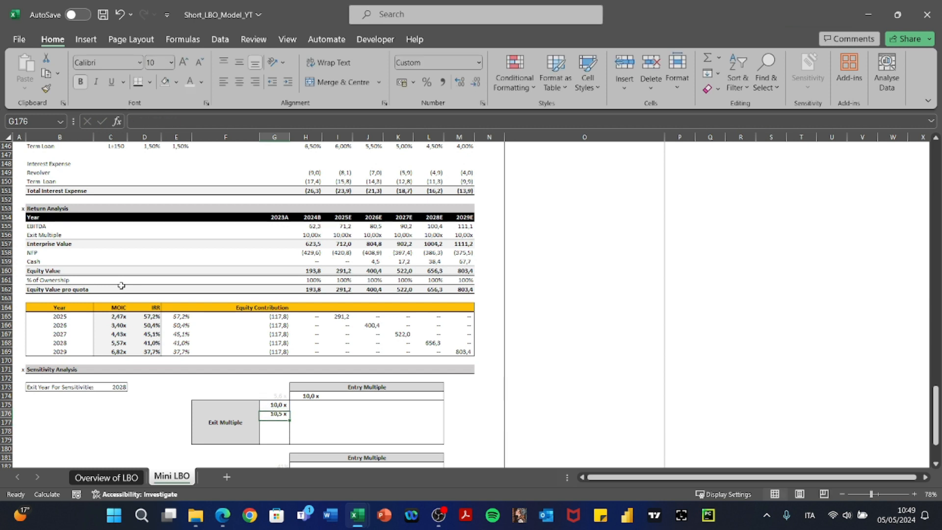
pyautogui.press('Up')
pyautogui.hotkey('ctrl', 'c')
pyautogui.hotkey('shift', 'Down')
pyautogui.hotkey('shift', 'Down')
pyautogui.hotkey('shift', 'Down')
pyautogui.hotkey('alt', 'e')
pyautogui.press('s')
pyautogui.press('f')
pyautogui.press('Return')
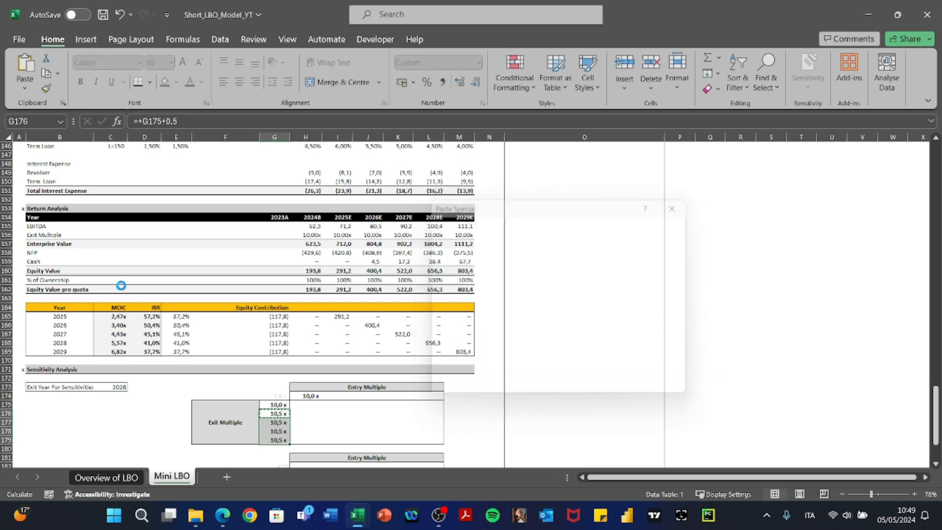
# Fill the entry multiples I174:L174 with =+H174+0,5 steps, giving 10,5x to 12,0x.
pyautogui.press('Escape')
pyautogui.press('Up')
pyautogui.press('Up')
pyautogui.press('Right')
pyautogui.press('Right')
pyautogui.write('+')
pyautogui.press('Left')
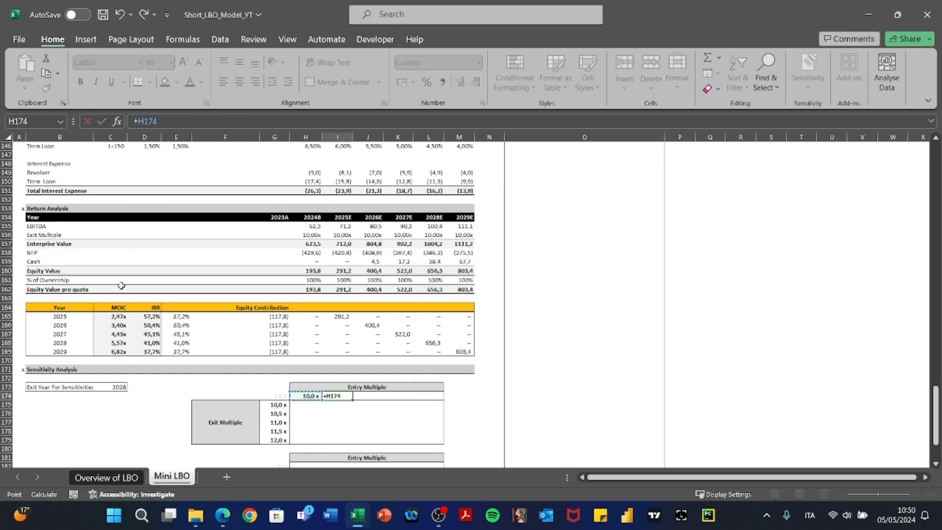
pyautogui.write('+0,')
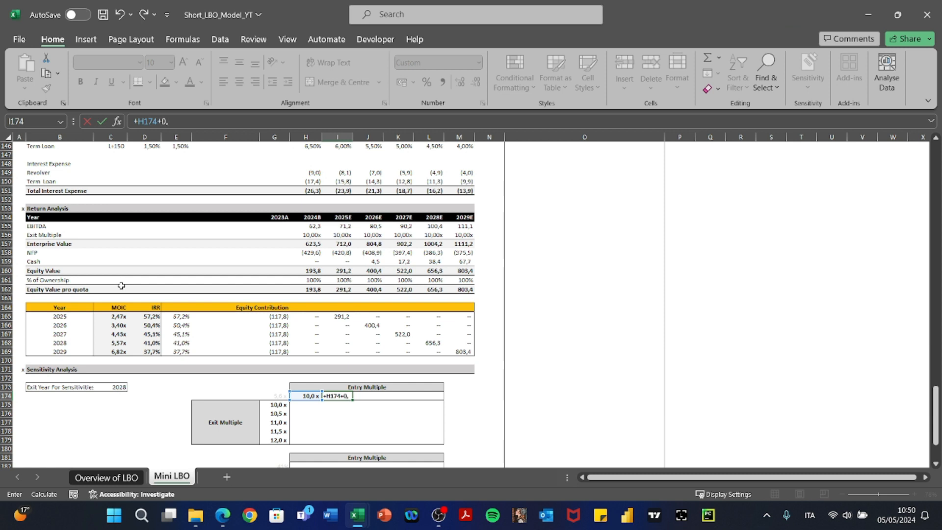
pyautogui.write('5')
pyautogui.press('Return')
pyautogui.press('Up')
pyautogui.hotkey('ctrl', 'c')
pyautogui.hotkey('shift', 'Right')
pyautogui.hotkey('shift', 'Right')
pyautogui.hotkey('shift', 'Right')
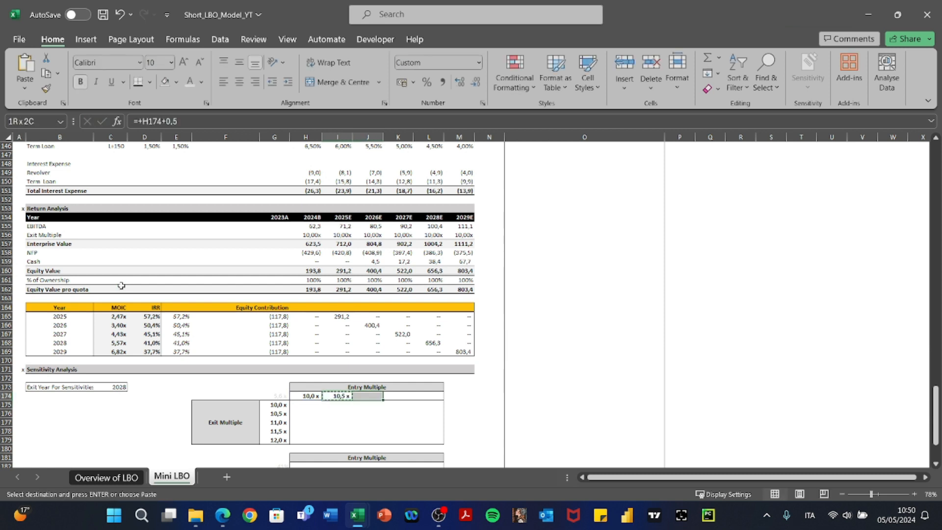
pyautogui.hotkey('alt', 'e')
pyautogui.press('s')
pyautogui.press('f')
pyautogui.press('Return')
# Review the pasted entry multiple formulas across the header row.
pyautogui.press('Escape')
pyautogui.press('Left')
pyautogui.press('Right')
pyautogui.press('F2')
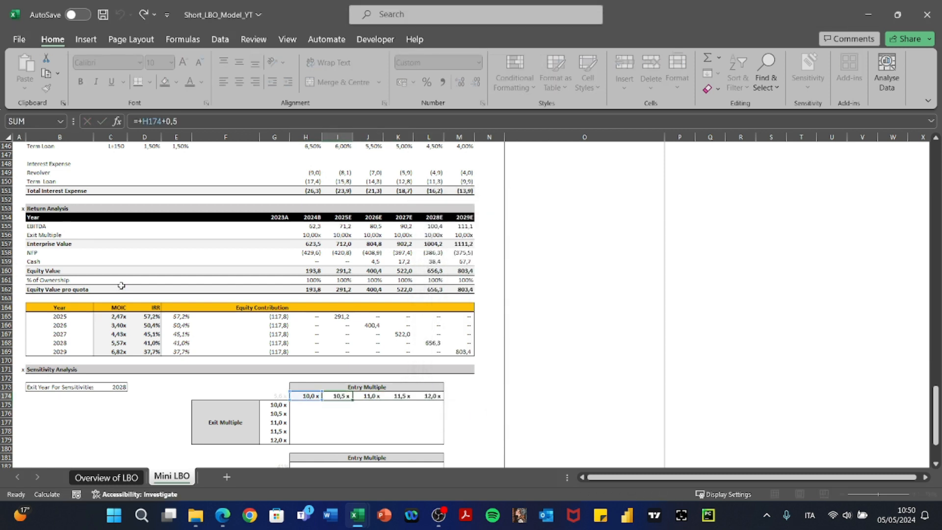
pyautogui.press('Tab')
pyautogui.press('F2')
pyautogui.press('Tab')
pyautogui.press('F2')
pyautogui.press('Tab')
pyautogui.scroll(20, 157, 265)
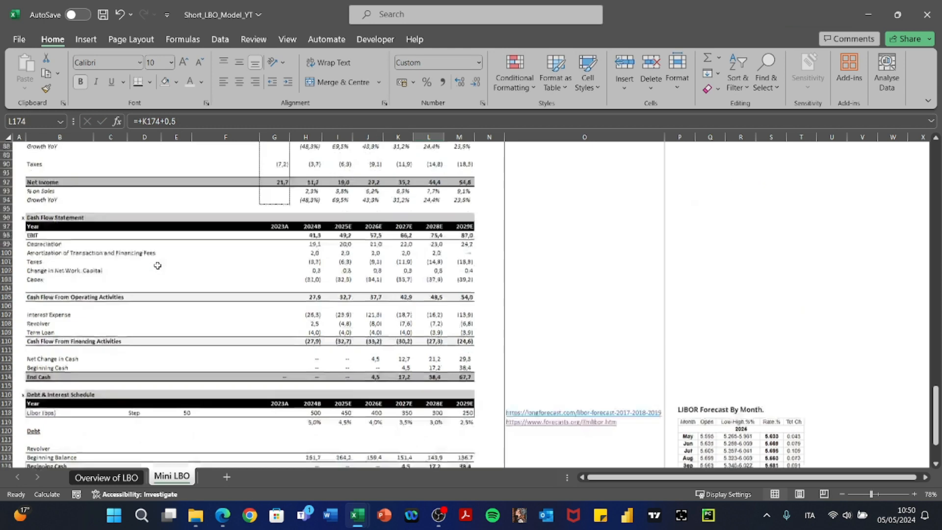
pyautogui.scroll(-4, 157, 265)
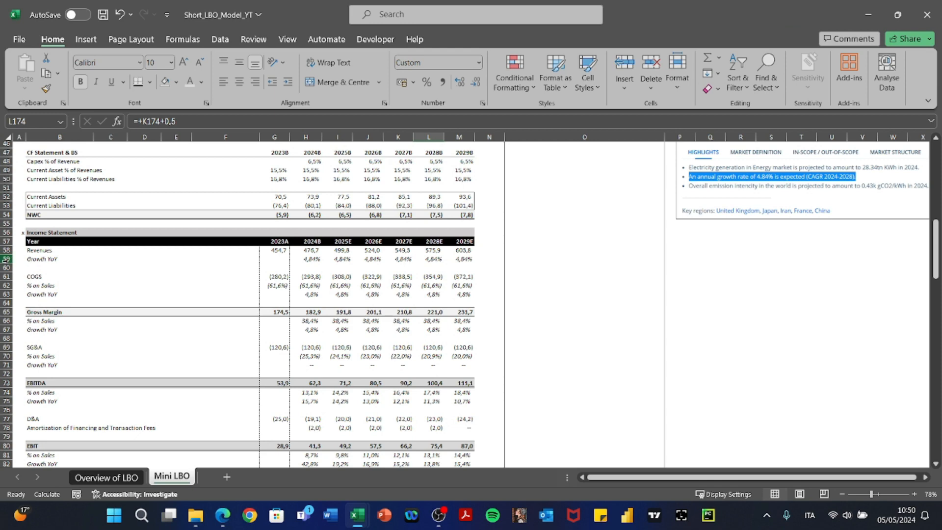
pyautogui.scroll(-20, 148, 300)
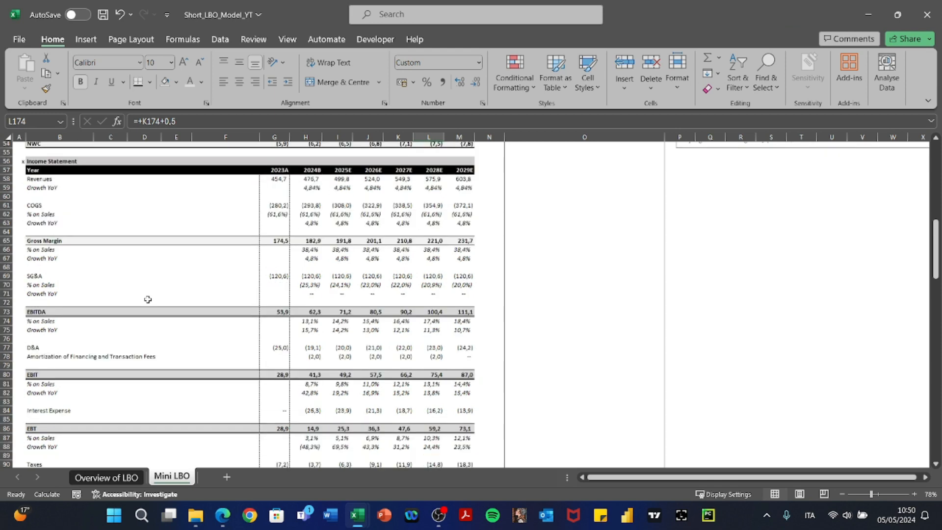
pyautogui.scroll(-2, 148, 299)
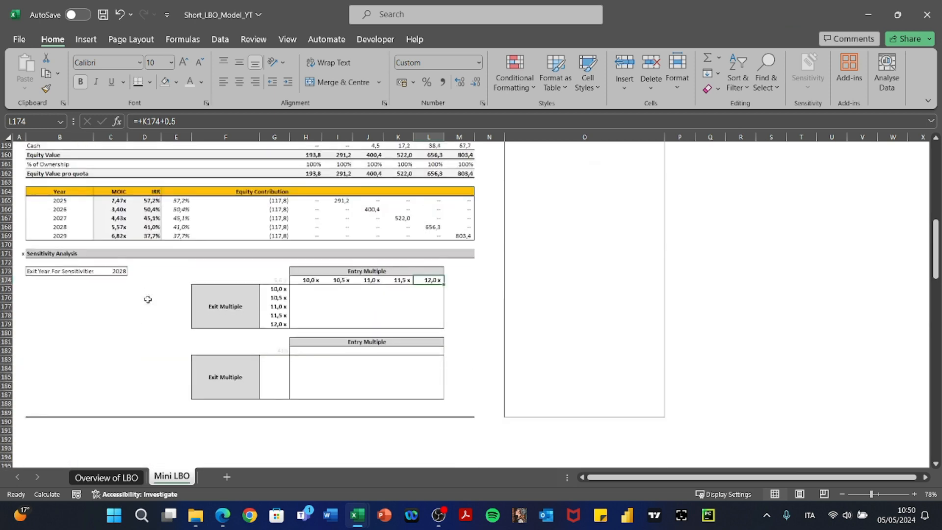
# Select the first sensitivity grid G174:L179.
pyautogui.press('Left')
pyautogui.press('Left')
pyautogui.press('Left')
pyautogui.press('Left')
pyautogui.press('Left')
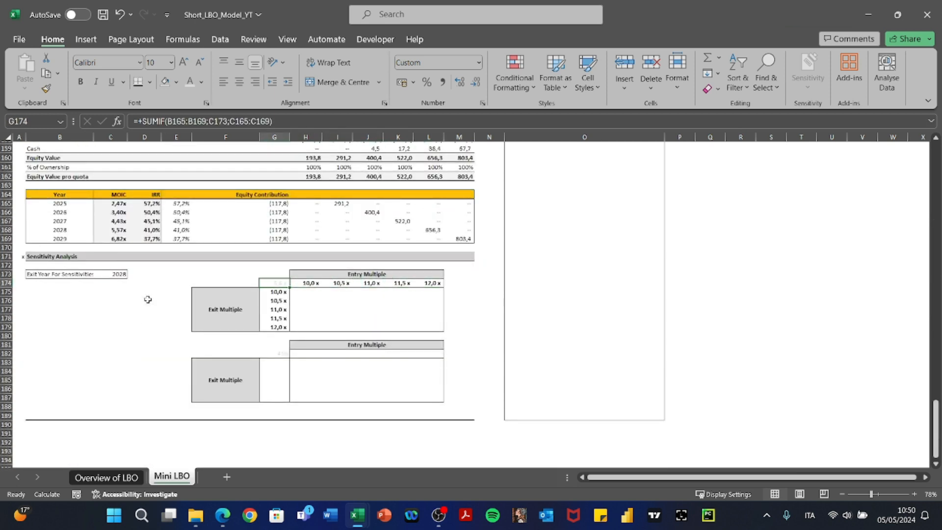
pyautogui.hotkey('shift', 'Right')
pyautogui.hotkey('shift', 'Right')
pyautogui.hotkey('shift', 'Right')
pyautogui.hotkey('shift', 'Right')
pyautogui.hotkey('shift', 'Down')
pyautogui.hotkey('shift', 'Down')
pyautogui.hotkey('shift', 'Down')
pyautogui.hotkey('shift', 'Down')
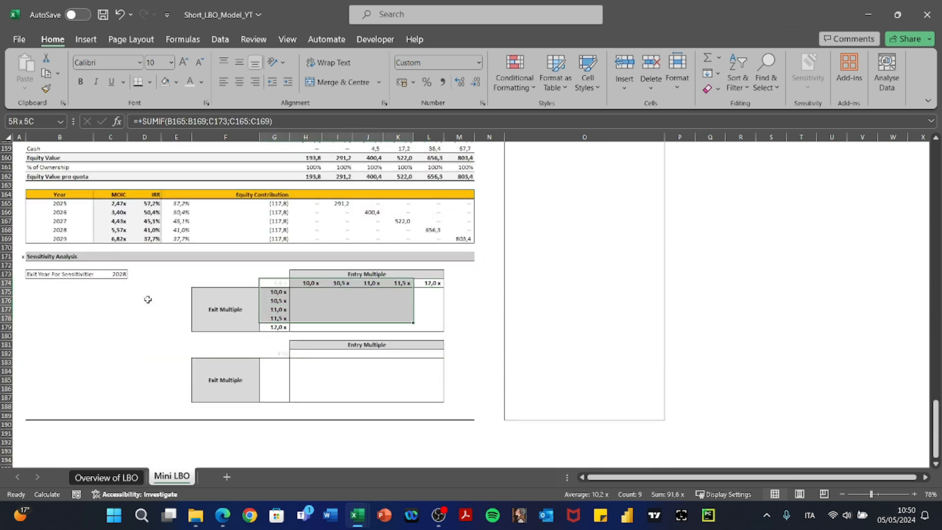
pyautogui.hotkey('shift', 'Right')
pyautogui.hotkey('shift', 'Down')
# Create a data table with row input $C$11 and column input $C$27.
pyautogui.hotkey('alt', 'a')
pyautogui.press('w')
pyautogui.press('t')
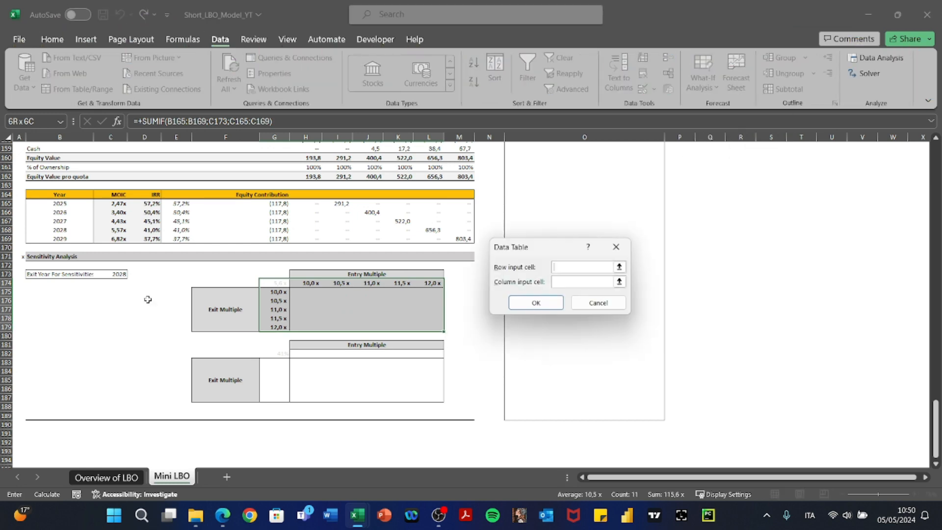
pyautogui.scroll(20, 264, 258)
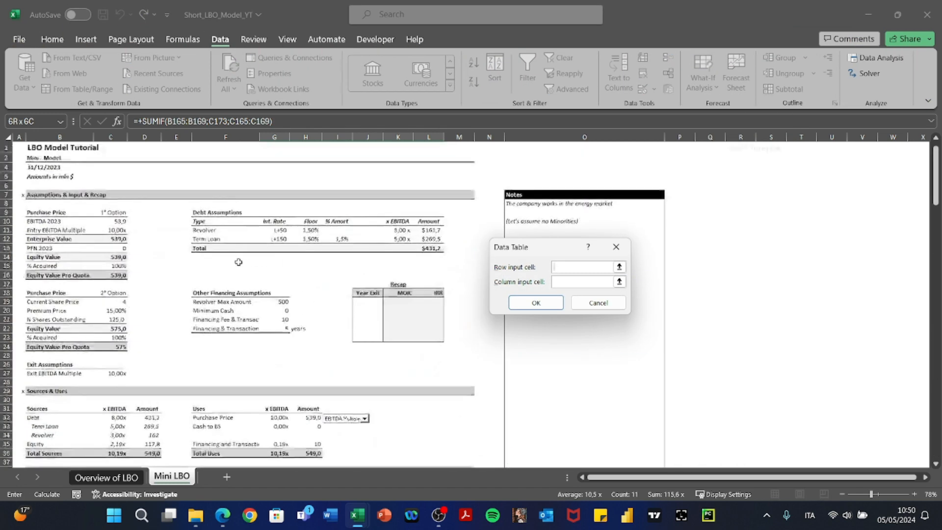
pyautogui.click(116, 224)
pyautogui.press('Tab')
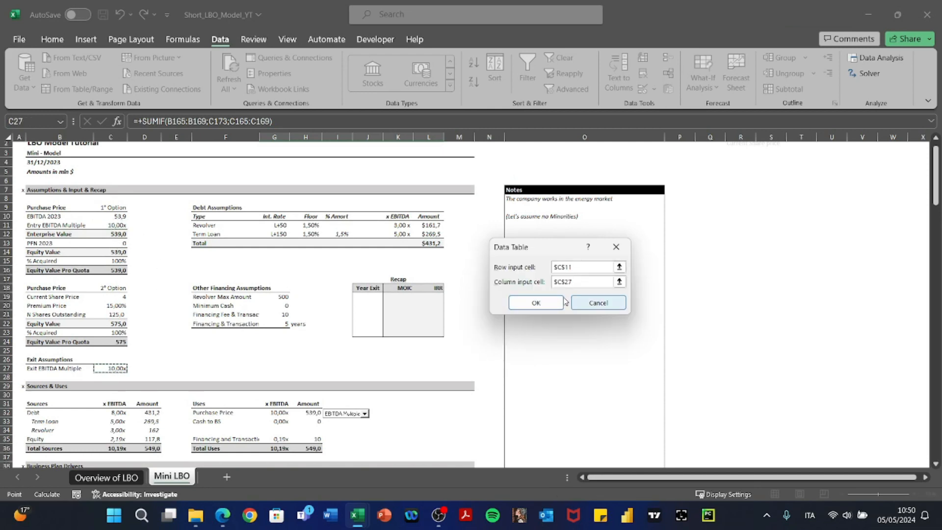
pyautogui.click(536, 302)
# Inspect the data table results and select H175:L179.
pyautogui.scroll(-20, 435, 392)
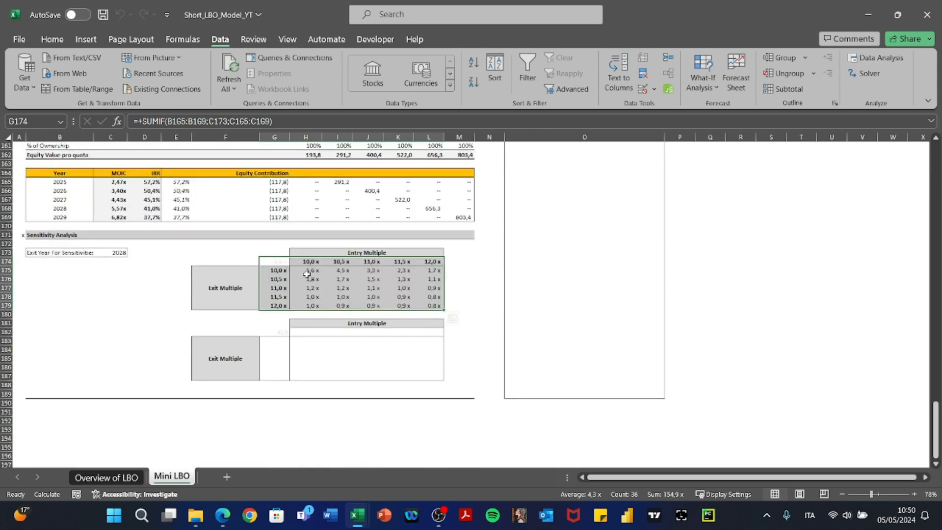
pyautogui.click(306, 272)
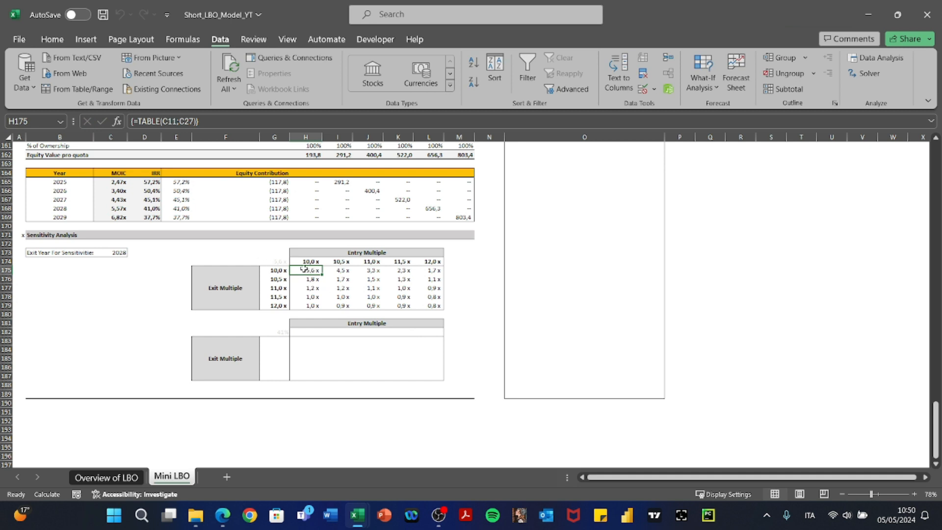
pyautogui.moveTo(303, 269); pyautogui.dragTo(426, 307)
# Add an Equal To =$G$174 rule with Green Fill and Dark Green Text, marking 5,6x.
pyautogui.hotkey('alt', 'h')
pyautogui.press('l')
pyautogui.press('h')
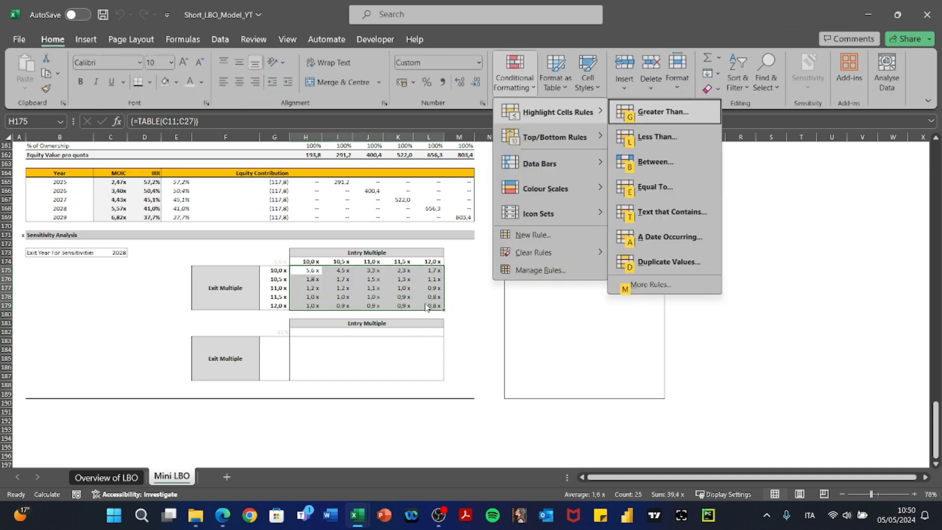
pyautogui.press('e')
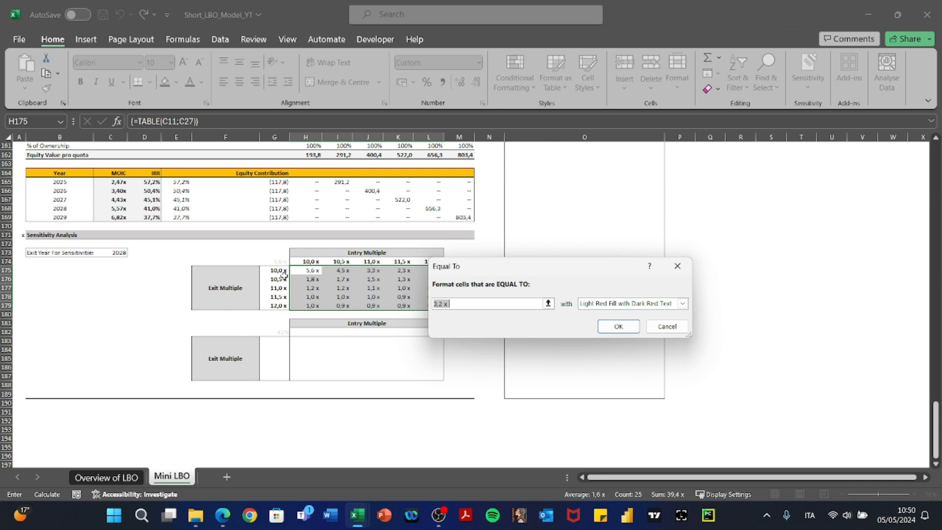
pyautogui.click(608, 304)
pyautogui.click(601, 333)
pyautogui.press('Return')
pyautogui.click(598, 330)
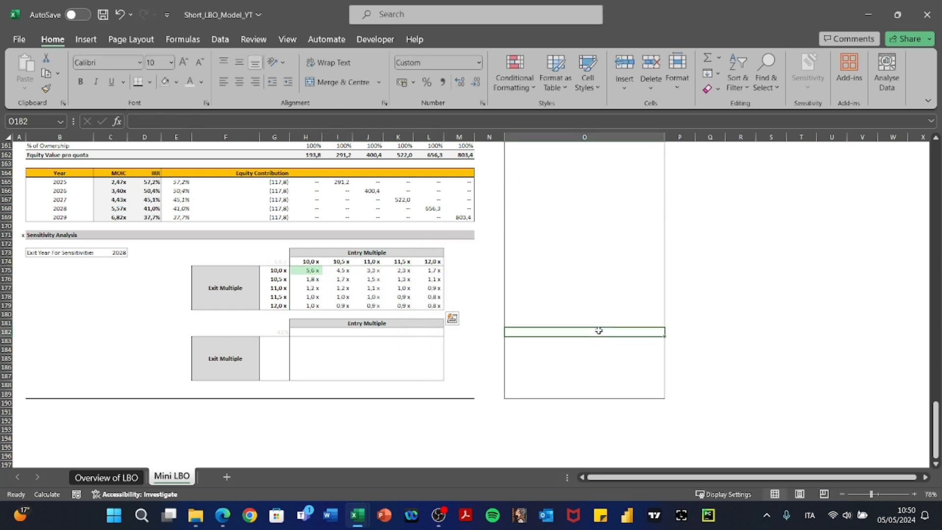
pyautogui.click(275, 332)
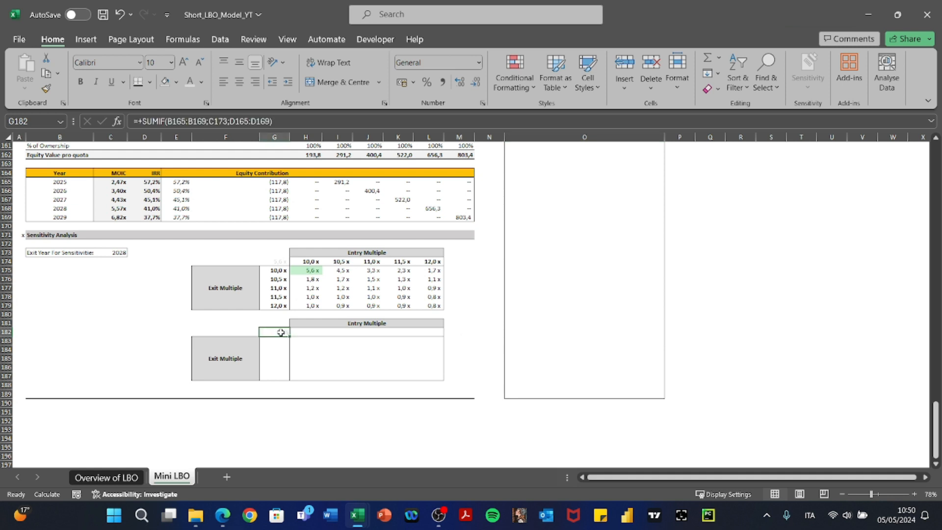
pyautogui.click(311, 262)
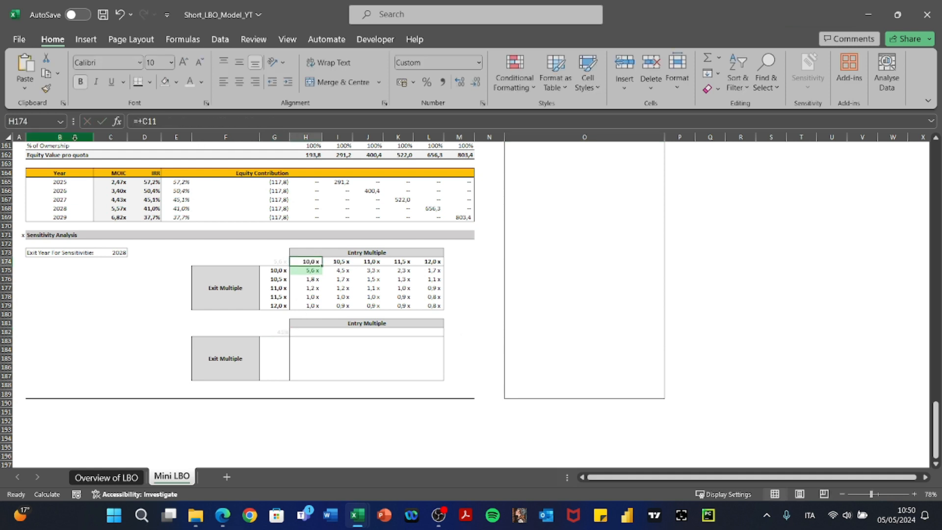
# Link the second grid's cell H182 to entry multiple C11.
pyautogui.press('Down')
pyautogui.press('Down')
pyautogui.press('Down')
pyautogui.press('Down')
pyautogui.press('Down')
pyautogui.press('Down')
pyautogui.press('Down')
pyautogui.press('Down')
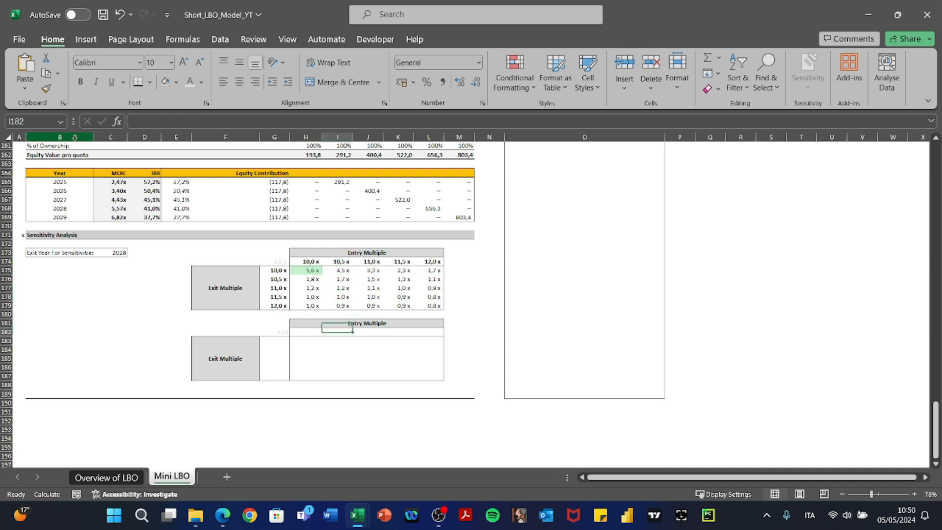
pyautogui.press('F2')
pyautogui.hotkey('ctrl', 'v')
pyautogui.press('Return')
# Copy the entry multiple formulas from I174:M174 into I182:M182.
pyautogui.press('Up')
pyautogui.press('Up')
pyautogui.press('Up')
pyautogui.press('Up')
pyautogui.press('Up')
pyautogui.press('Up')
pyautogui.press('Up')
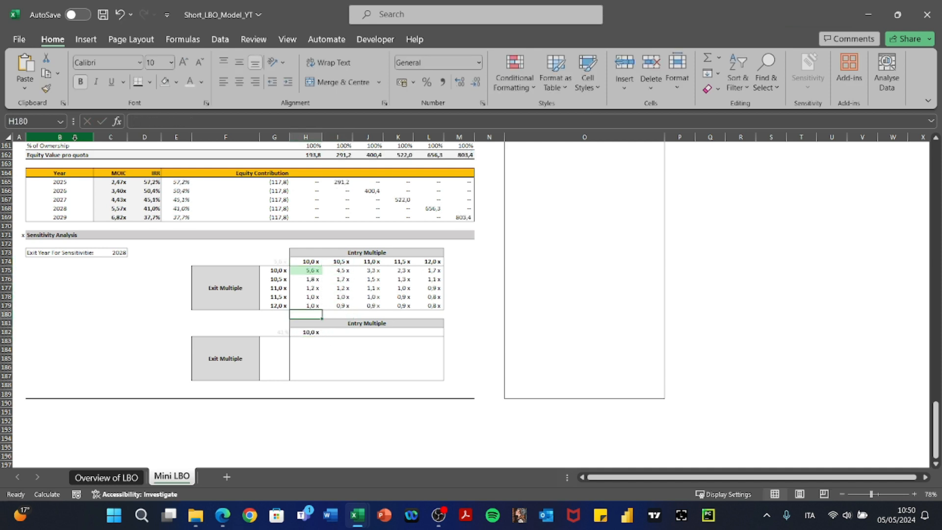
pyautogui.press('Up')
pyautogui.press('Up')
pyautogui.press('Right')
pyautogui.hotkey('shift', 'Right')
pyautogui.hotkey('shift', 'Right')
pyautogui.hotkey('shift', 'Right')
pyautogui.hotkey('shift', 'Right')
pyautogui.hotkey('ctrl', 'c')
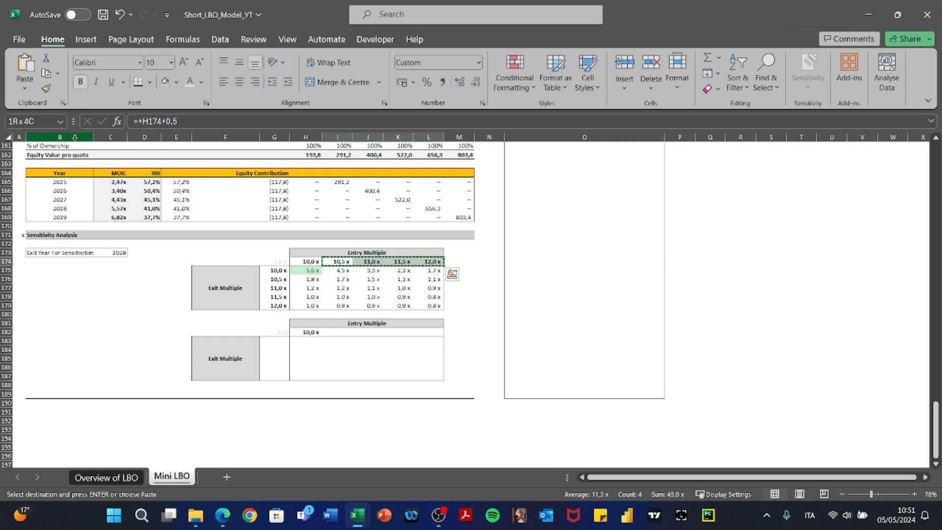
pyautogui.press('Down')
pyautogui.press('Down')
pyautogui.press('Down')
pyautogui.press('Down')
pyautogui.press('Down')
pyautogui.press('Down')
pyautogui.press('Down')
pyautogui.press('Down')
pyautogui.hotkey('ctrl', 'v')
pyautogui.press('Escape')
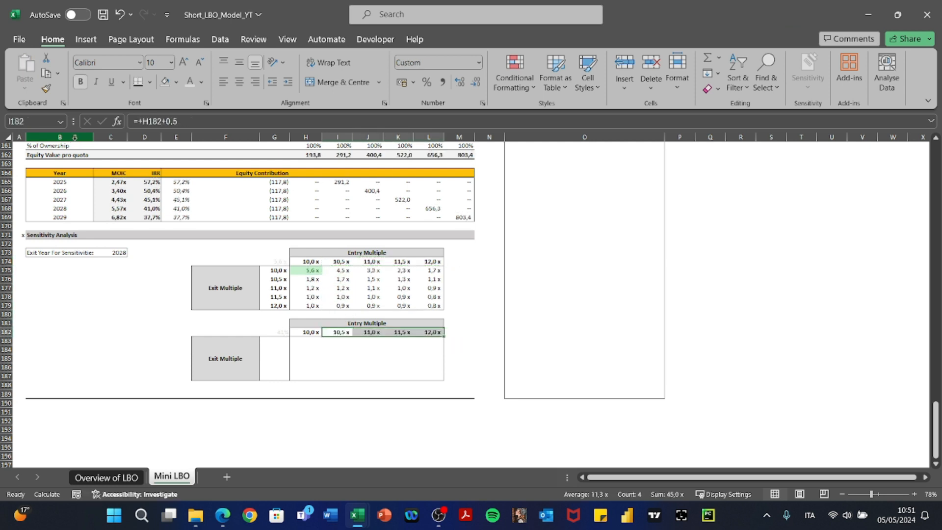
pyautogui.press('Left')
pyautogui.press('Left')
# Check G175's formula, then link G183 to exit multiple C27.
pyautogui.press('Up')
pyautogui.press('Up')
pyautogui.press('Up')
pyautogui.press('Up')
pyautogui.press('Up')
pyautogui.press('Up')
pyautogui.press('Up')
pyautogui.press('F2')
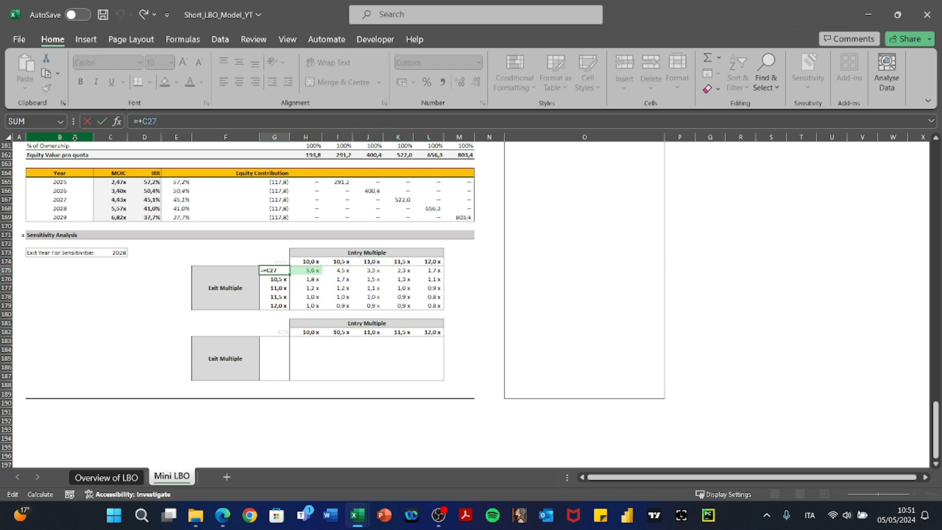
pyautogui.press('Escape')
pyautogui.press('Down')
pyautogui.press('Down')
pyautogui.press('Down')
pyautogui.press('Down')
pyautogui.press('Down')
pyautogui.press('Down')
pyautogui.press('Down')
pyautogui.press('Down')
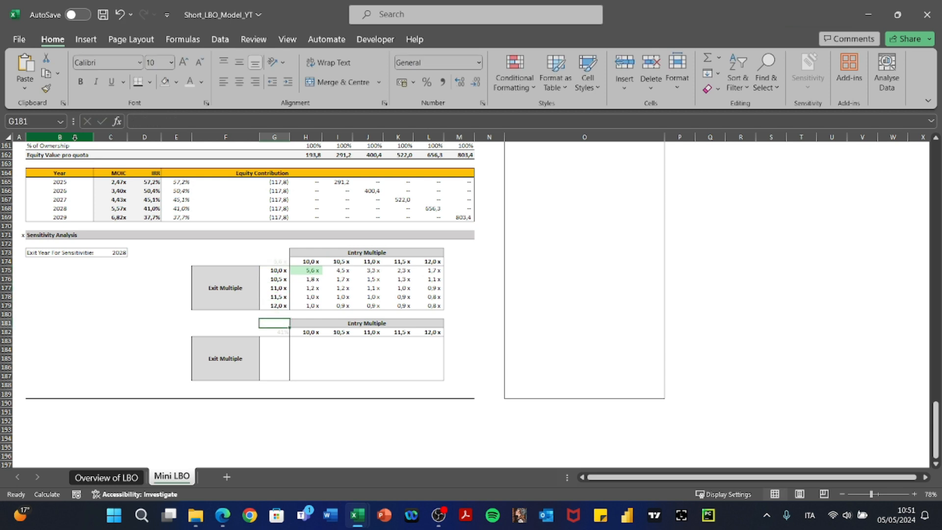
pyautogui.hotkey('ctrl', 'v')
pyautogui.press('Return')
# Copy exit multiples 10,5x to 12,0x from G176:G179 into the second grid's exit column.
pyautogui.press('Up')
pyautogui.press('Up')
pyautogui.press('Up')
pyautogui.press('Up')
pyautogui.press('Up')
pyautogui.press('Up')
pyautogui.press('Up')
pyautogui.press('Up')
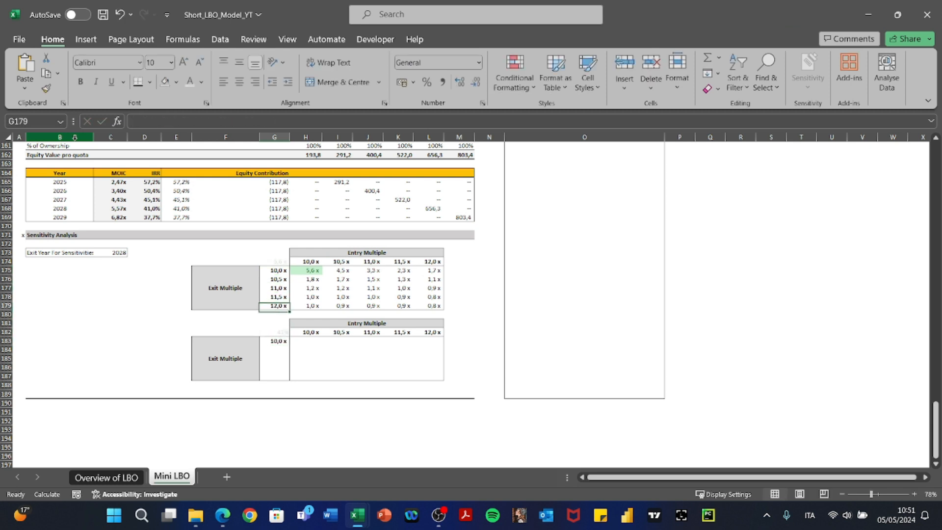
pyautogui.hotkey('shift', 'Down')
pyautogui.hotkey('shift', 'Down')
pyautogui.hotkey('shift', 'Down')
pyautogui.hotkey('ctrl', 'c')
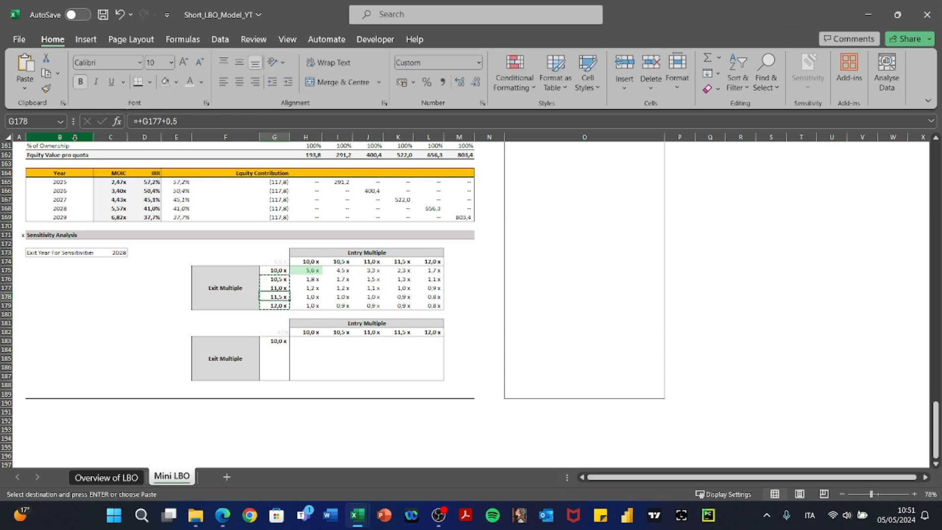
pyautogui.press('Down')
pyautogui.press('Down')
pyautogui.press('Down')
pyautogui.press('Down')
pyautogui.press('Down')
pyautogui.press('Down')
pyautogui.press('Down')
pyautogui.press('Down')
pyautogui.hotkey('ctrl', 'v')
pyautogui.press('Escape')
# Select the whole second grid G182:L187 for a data table.
pyautogui.press('Up')
pyautogui.press('Up')
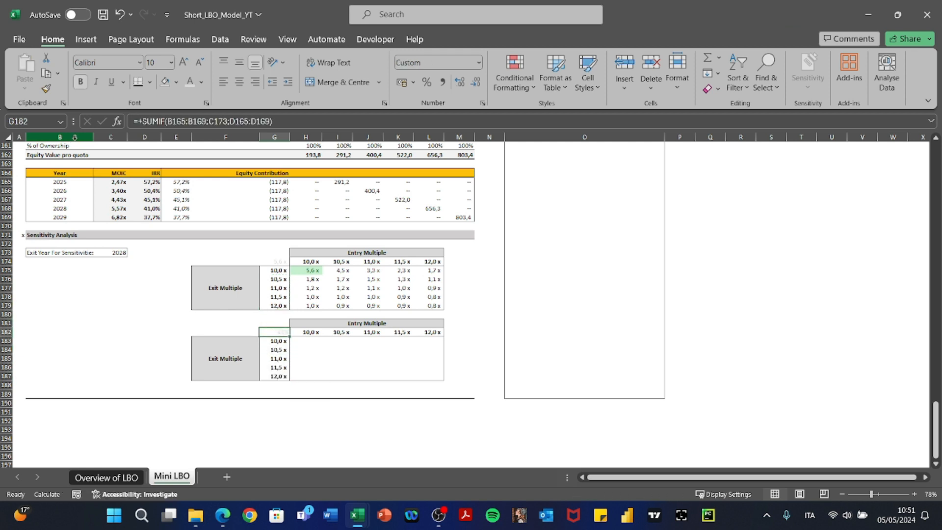
pyautogui.hotkey('shift', 'Down')
pyautogui.hotkey('shift', 'Down')
pyautogui.hotkey('shift', 'Down')
pyautogui.hotkey('shift', 'Down')
pyautogui.hotkey('shift', 'Down')
pyautogui.hotkey('shift', 'Right')
pyautogui.hotkey('shift', 'Right')
pyautogui.hotkey('shift', 'Right')
pyautogui.hotkey('shift', 'Right')
pyautogui.hotkey('shift', 'Right')
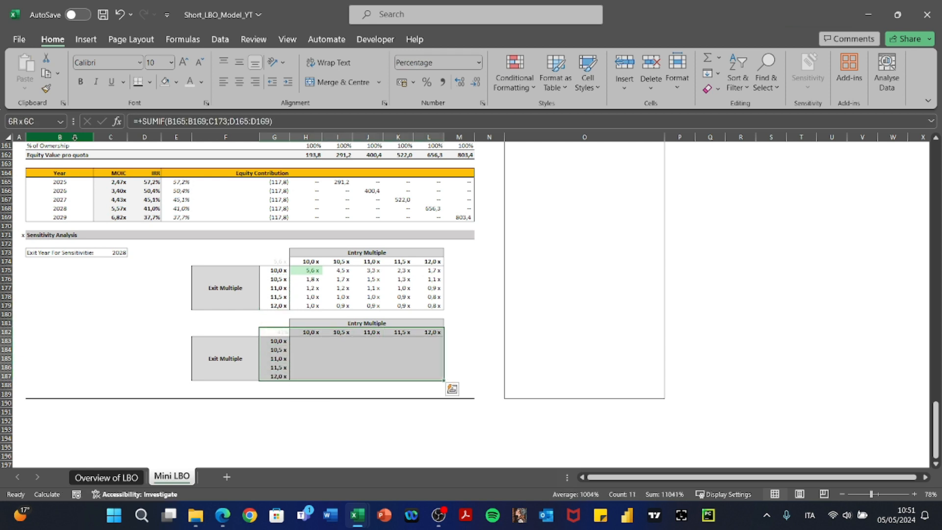
pyautogui.press('alt')
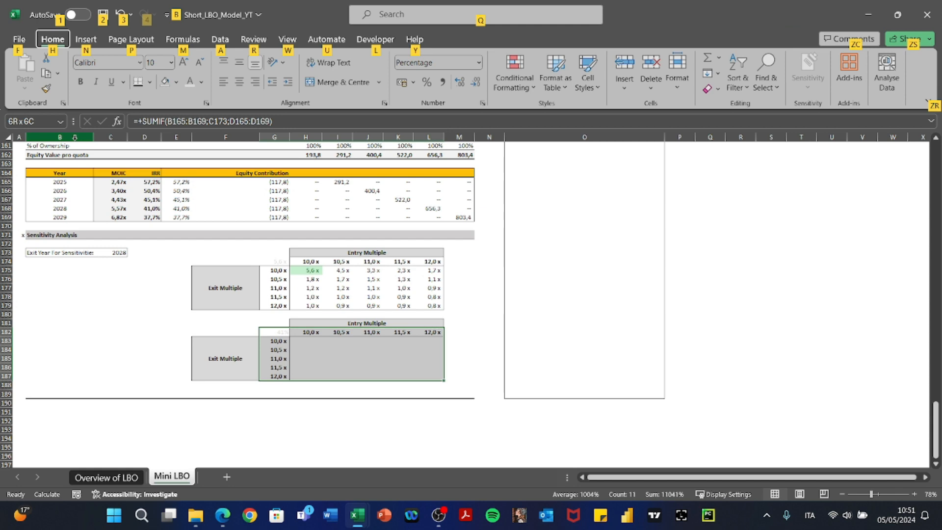
# Create a data table with row input C11 and column input C27.
pyautogui.press('a')
pyautogui.press('w')
pyautogui.press('t')
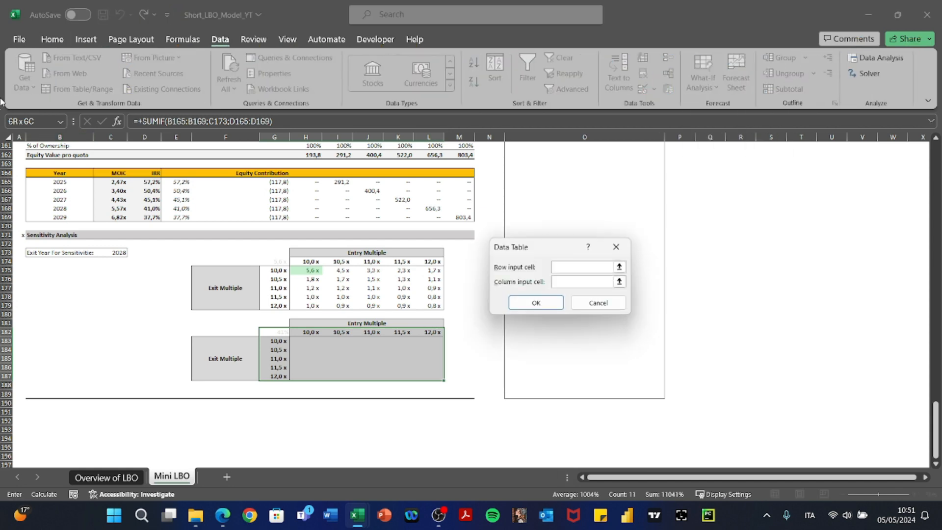
pyautogui.scroll(20, 96, 234)
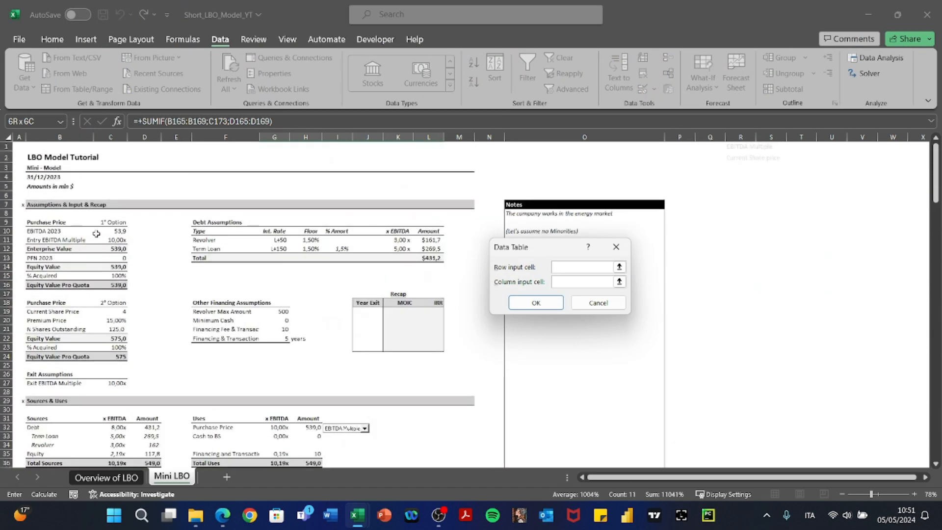
pyautogui.click(114, 240)
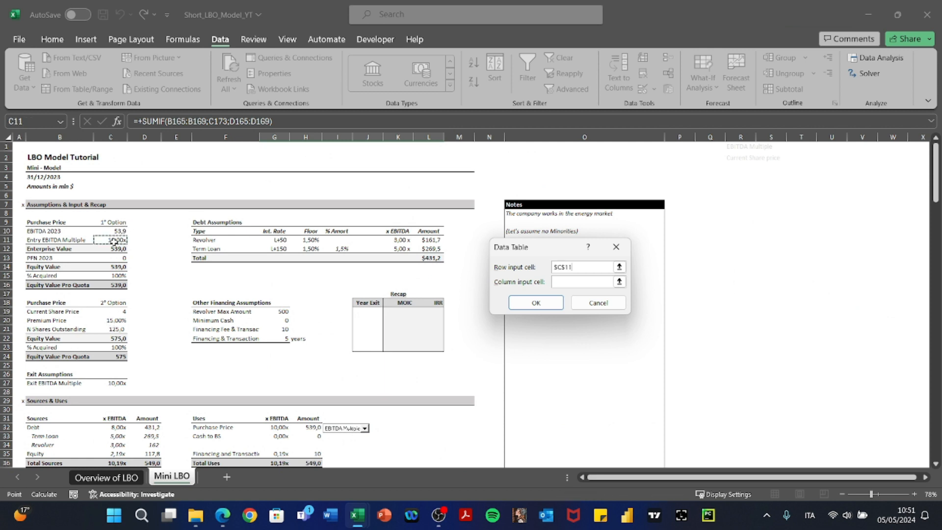
pyautogui.press('Tab')
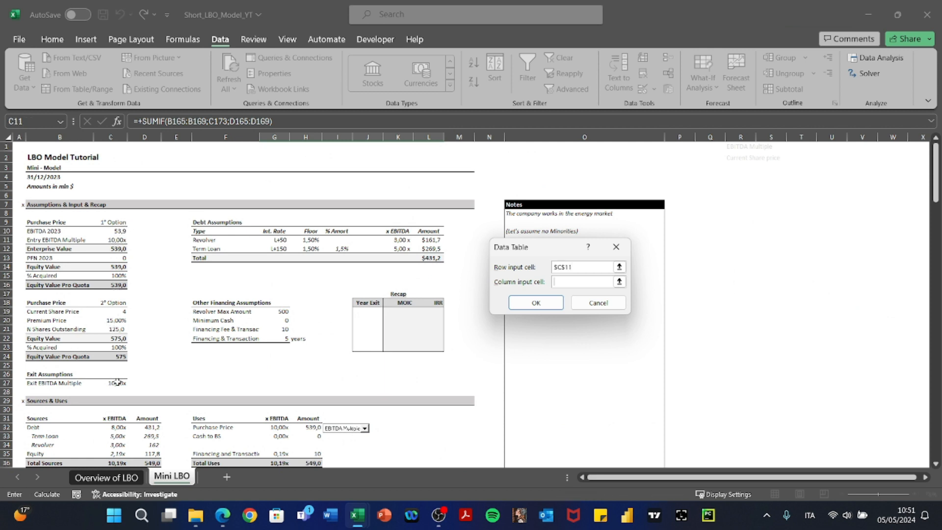
pyautogui.click(550, 305)
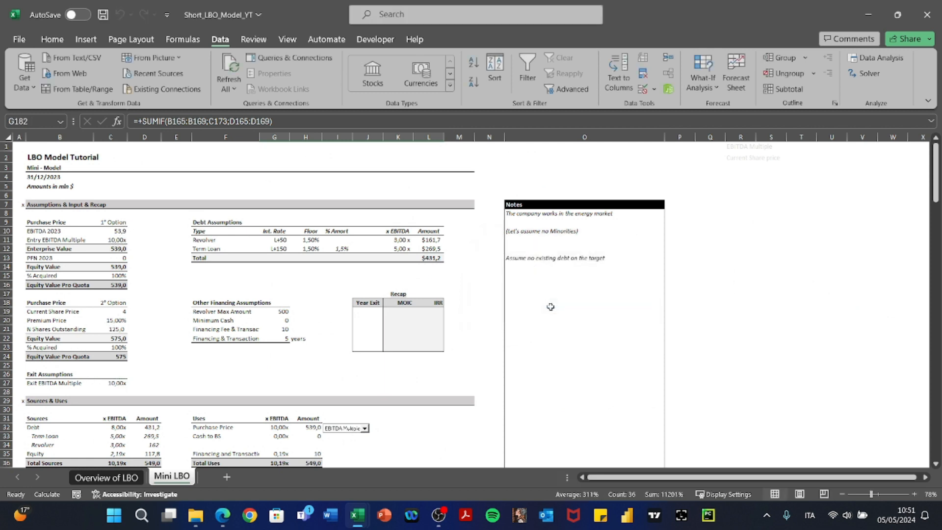
# Check the TABLE formula and select the IRR results H183:L187.
pyautogui.scroll(-20, 551, 307)
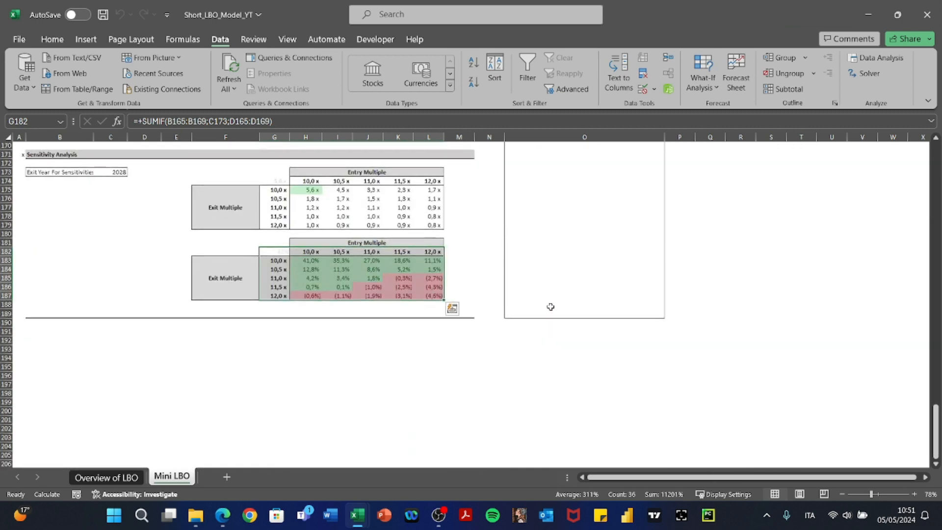
pyautogui.click(354, 293)
pyautogui.moveTo(310, 262); pyautogui.dragTo(444, 297)
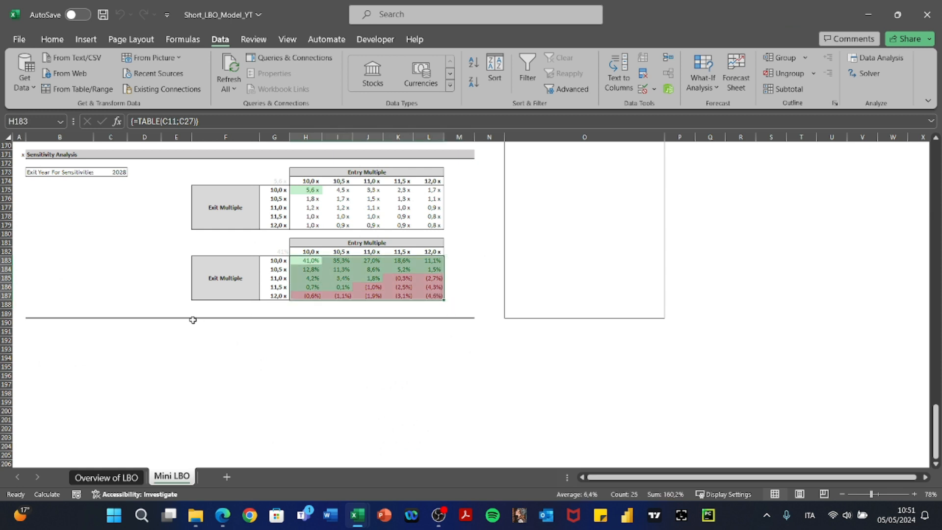
# Set the sensitivity exit year in C173 to 2027, correcting a mistyped 2028.
pyautogui.scroll(4, 193, 320)
pyautogui.click(120, 273)
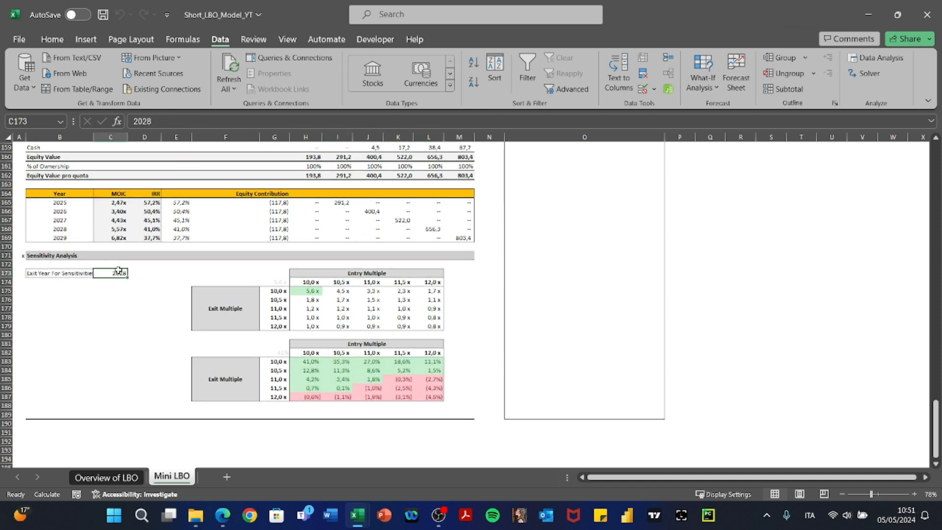
pyautogui.write('2')
pyautogui.write('027')
pyautogui.press('Return')
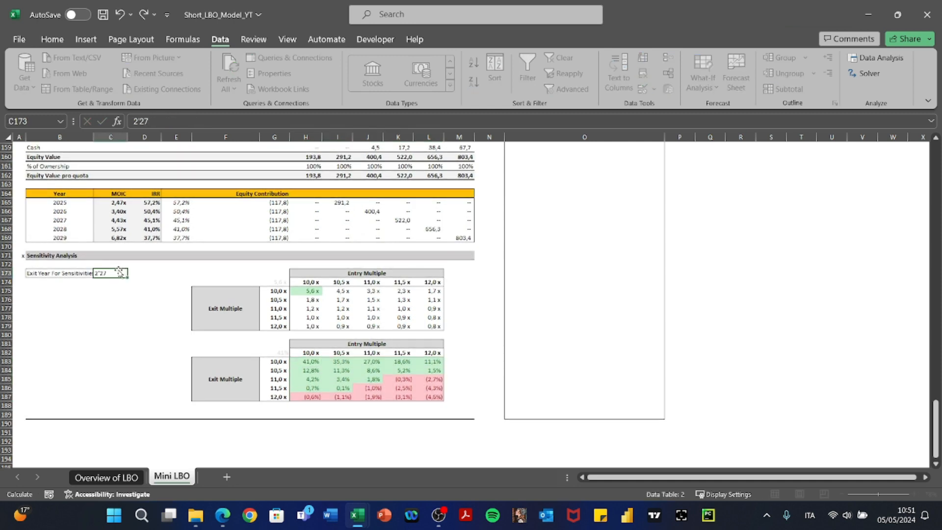
pyautogui.click(120, 273)
pyautogui.write('20')
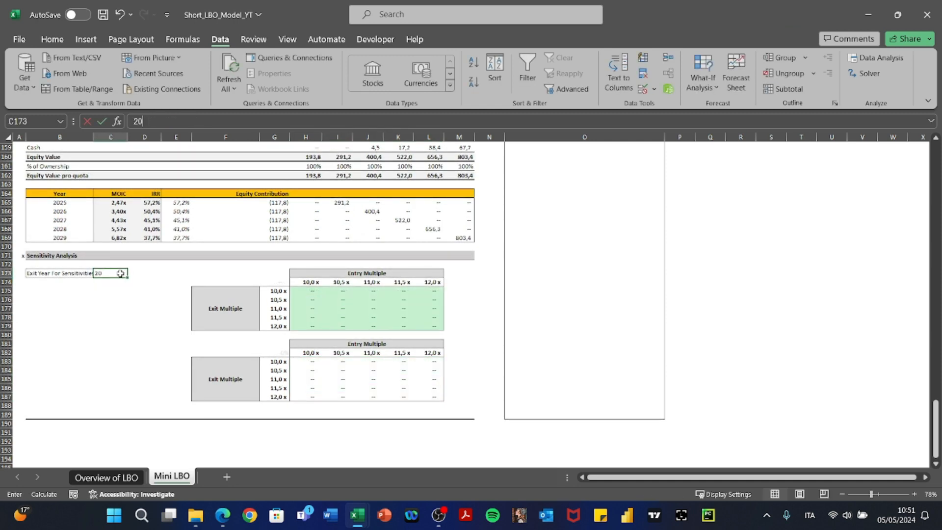
pyautogui.write('28')
pyautogui.press('BackSpace')
pyautogui.write('7')
pyautogui.press('Return')
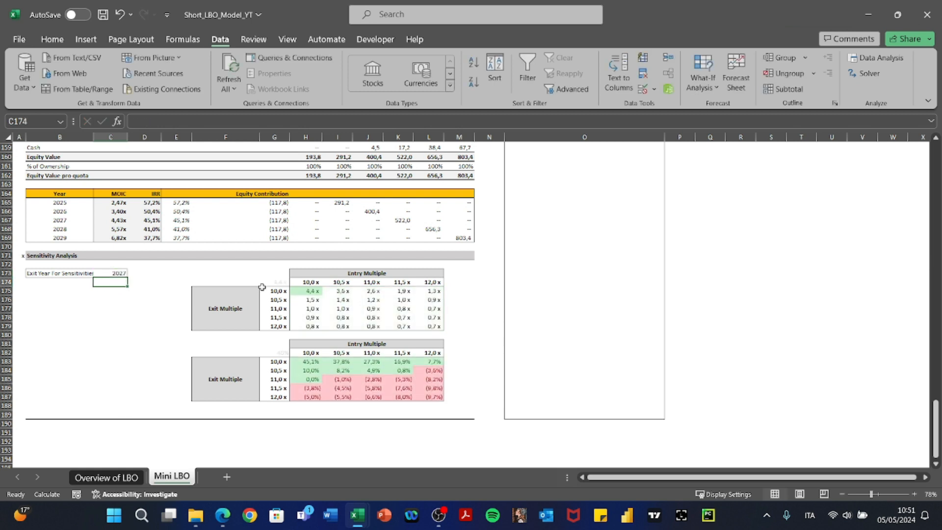
# Inspect the grid-corner lookup formula and the 2027 MOIC returns row.
pyautogui.click(280, 283)
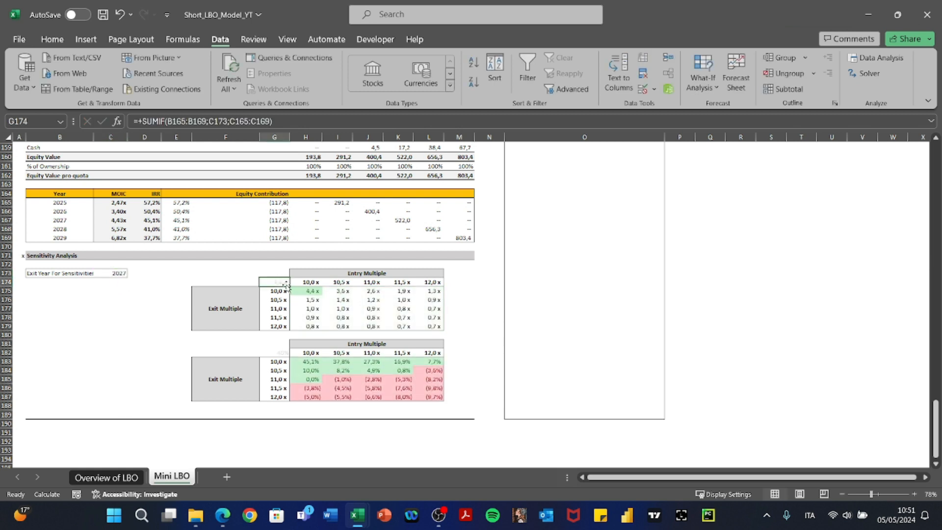
pyautogui.click(123, 222)
pyautogui.hotkey('shift', 'space')
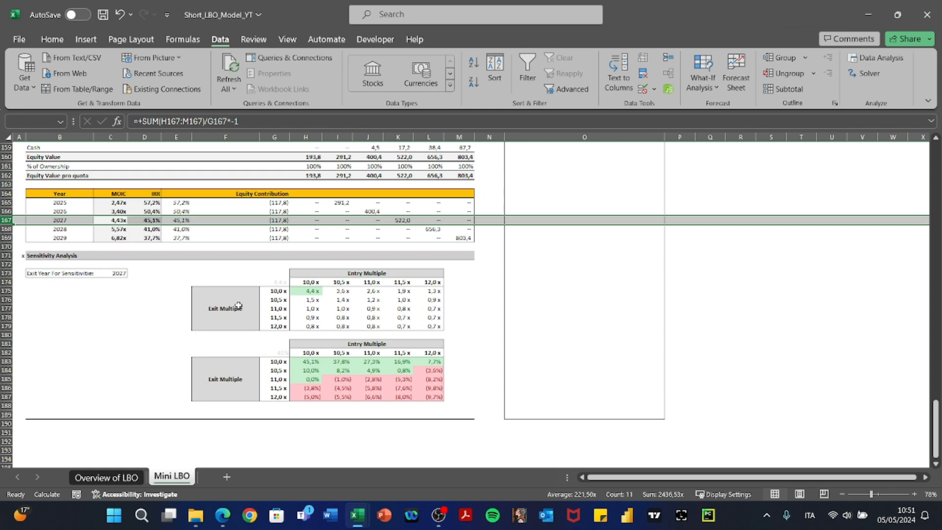
pyautogui.scroll(20, 239, 305)
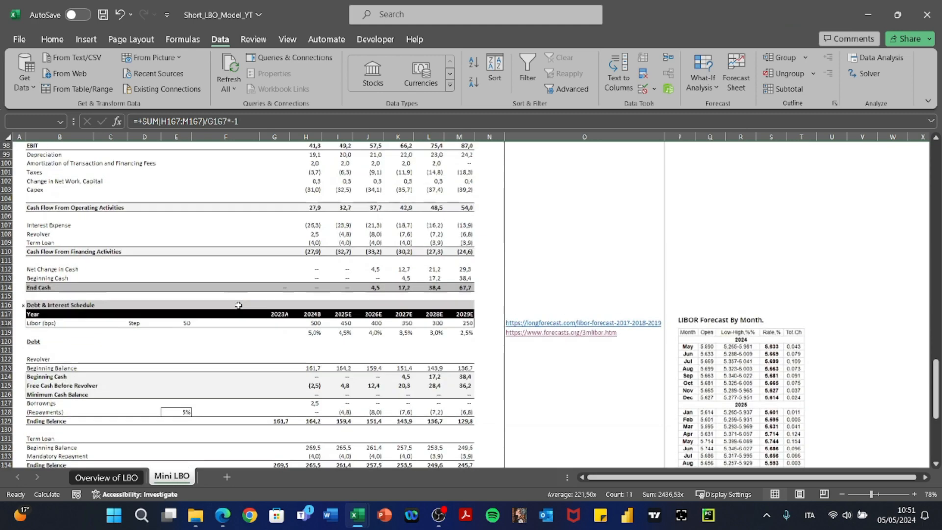
pyautogui.scroll(20, 239, 304)
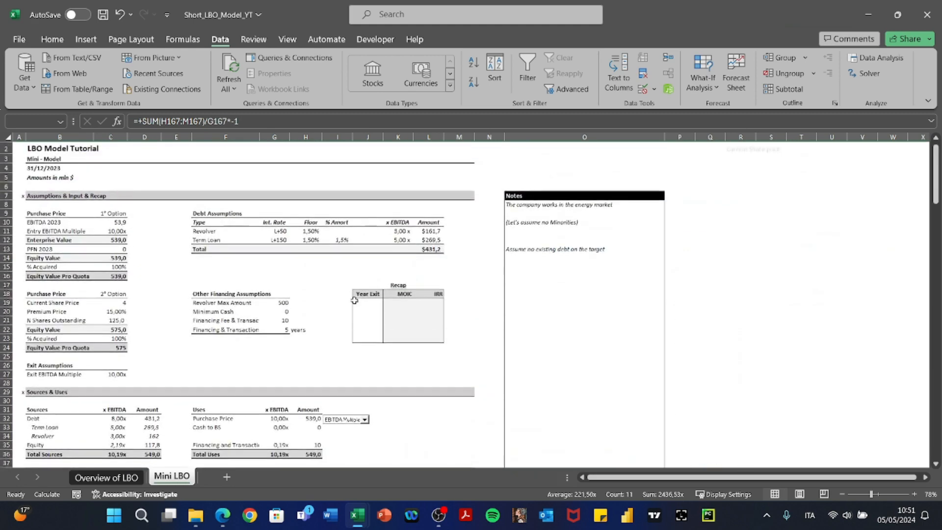
# Start a formula with + in the Recap table's first Year Exit cell J19.
pyautogui.click(368, 301)
pyautogui.write('+')
pyautogui.scroll(-20, 369, 300)
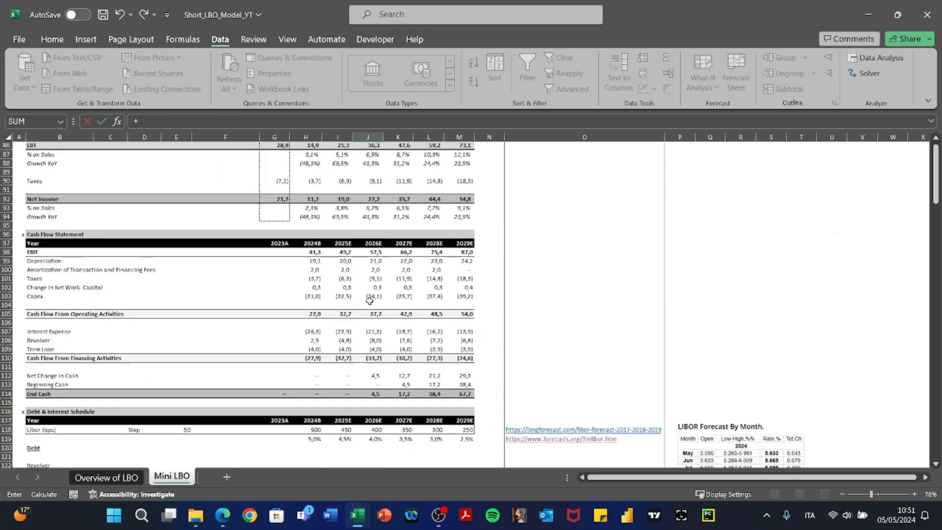
pyautogui.scroll(-20, 369, 301)
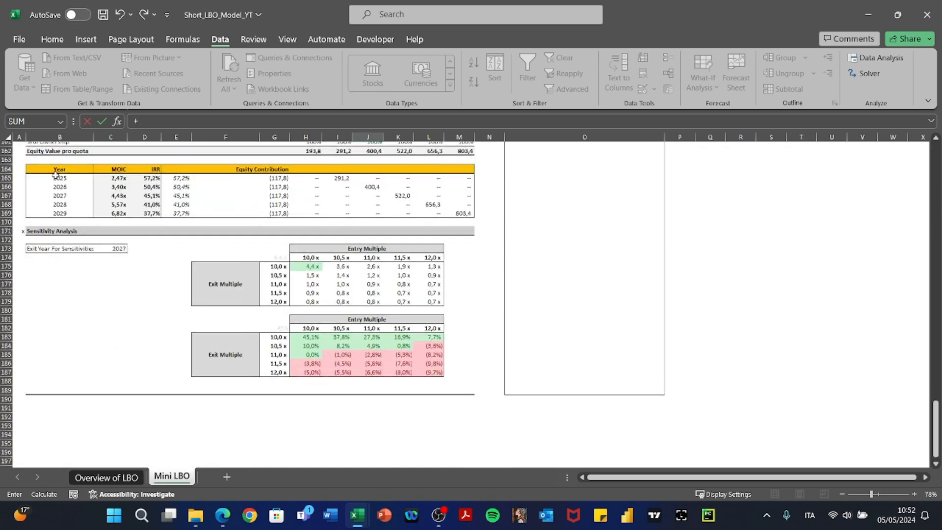
# Link J19 to year B165 and paste its formula as formulas across J19:L23.
pyautogui.click(55, 175)
pyautogui.press('Return')
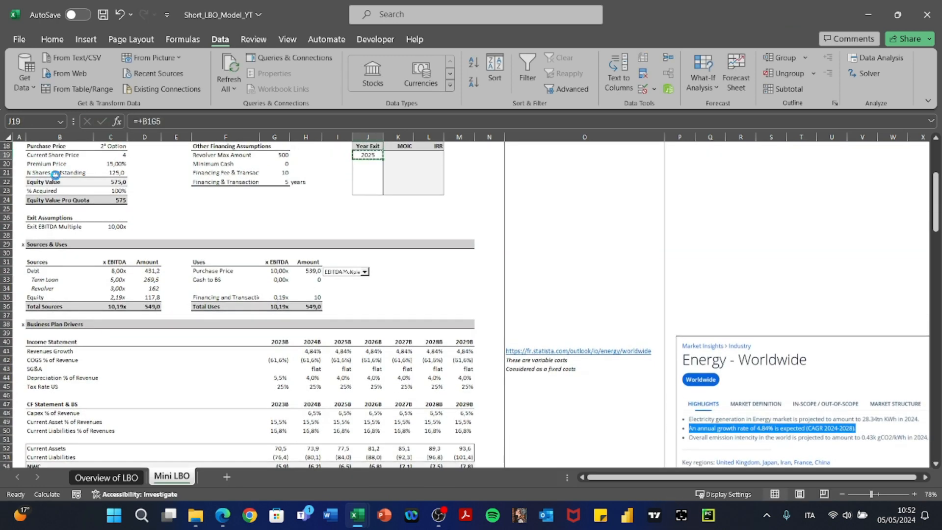
pyautogui.hotkey('ctrl', 'c')
pyautogui.hotkey('shift', 'Right')
pyautogui.hotkey('shift', 'Right')
pyautogui.hotkey('shift', 'Down')
pyautogui.hotkey('shift', 'Down')
pyautogui.hotkey('shift', 'Down')
pyautogui.hotkey('shift', 'Down')
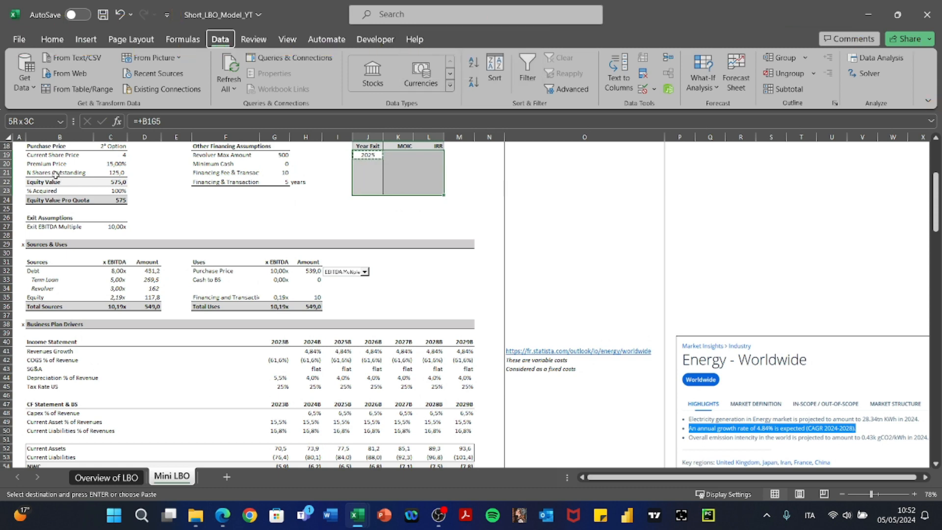
pyautogui.hotkey('ctrl', 'alt', 'v')
pyautogui.press('f')
pyautogui.press('Return')
# Verify the Recap table's MOIC link and the 2027 row link.
pyautogui.press('Escape')
pyautogui.press('Right')
pyautogui.press('F2')
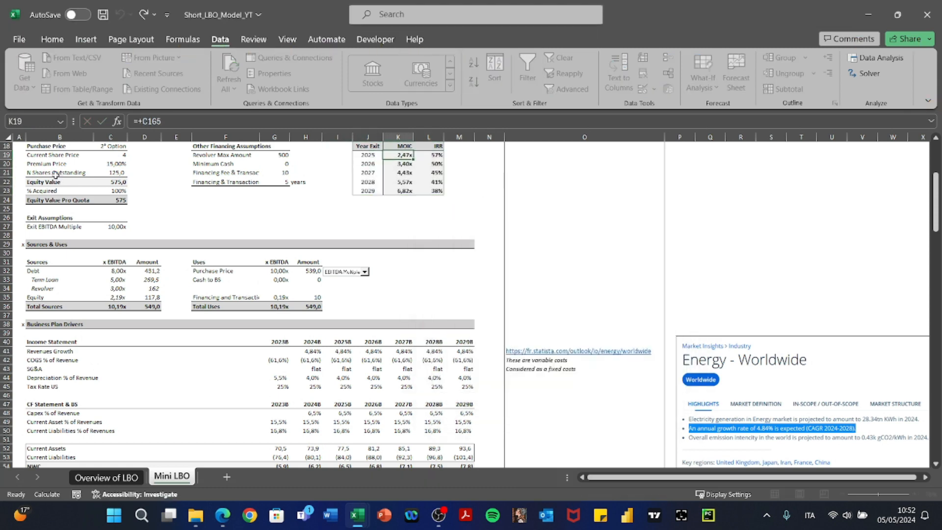
pyautogui.press('Escape')
pyautogui.press('Down')
pyautogui.press('Down')
pyautogui.click(117, 293)
pyautogui.scroll(6, 117, 294)
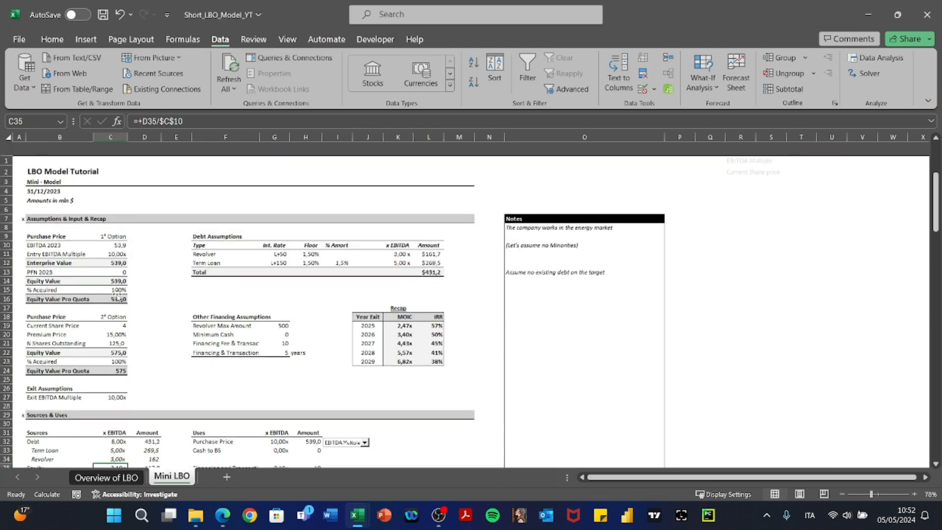
pyautogui.scroll(-12, 118, 295)
pyautogui.scroll(-20, 118, 294)
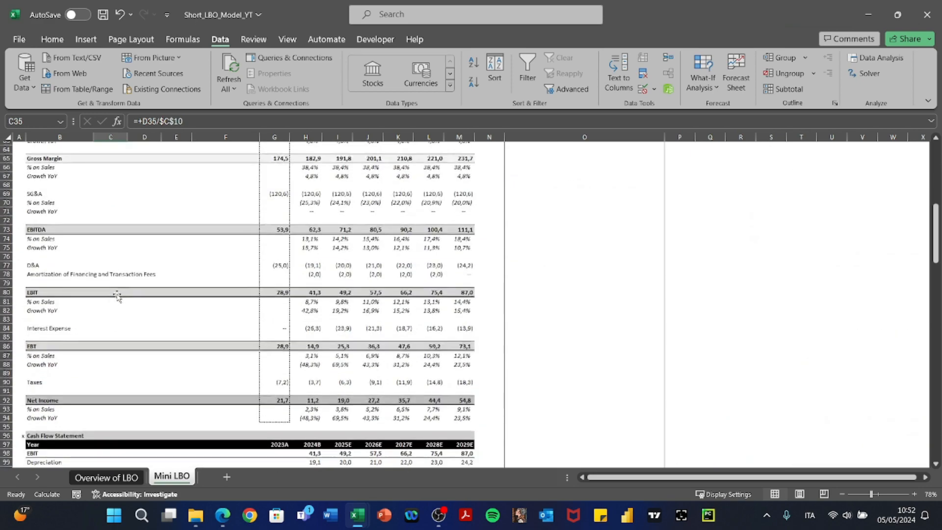
pyautogui.scroll(-16, 117, 294)
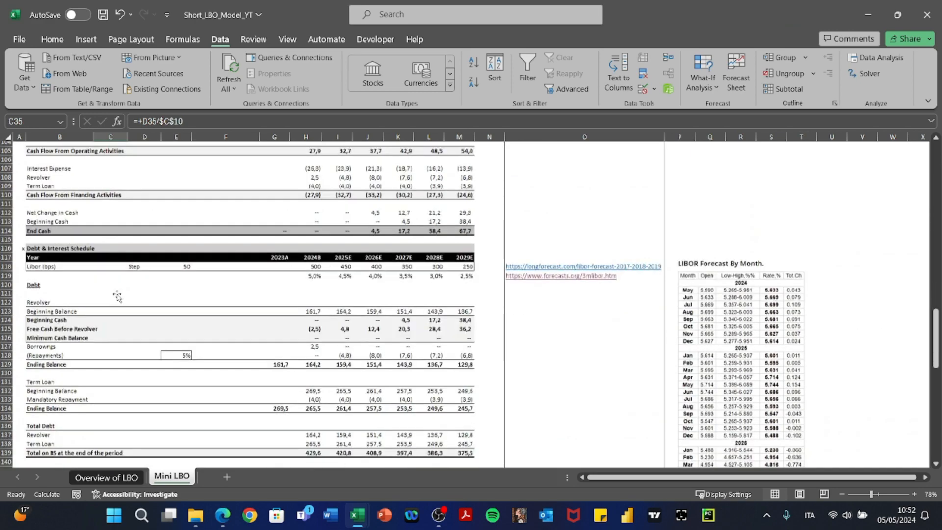
pyautogui.scroll(-3, 117, 295)
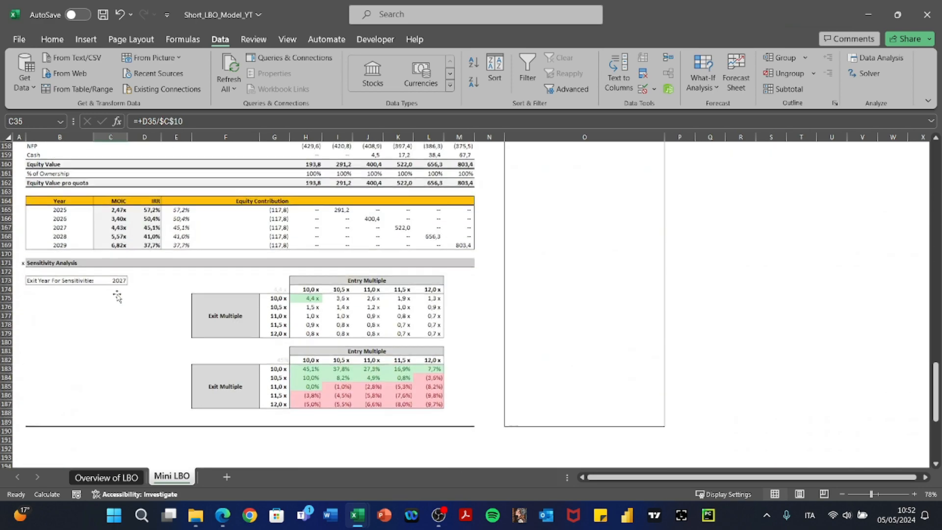
pyautogui.scroll(20, 118, 295)
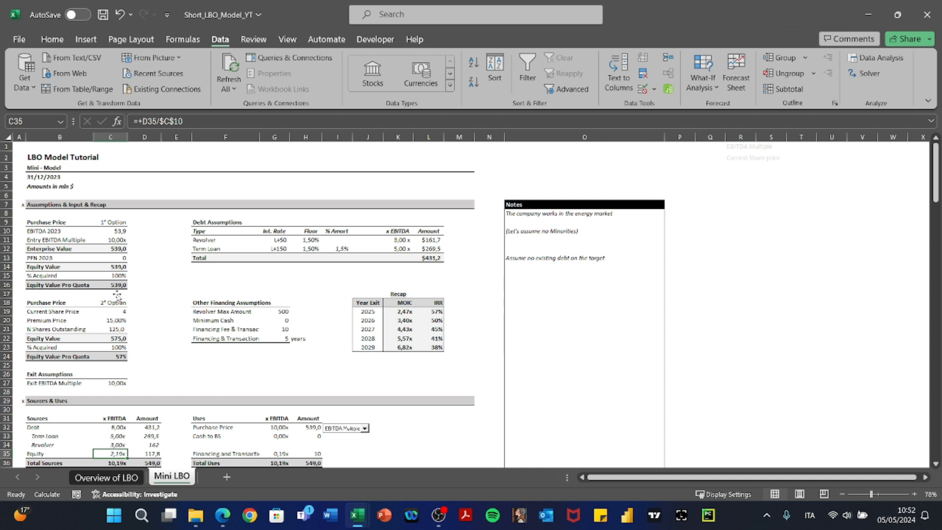
pyautogui.click(277, 275)
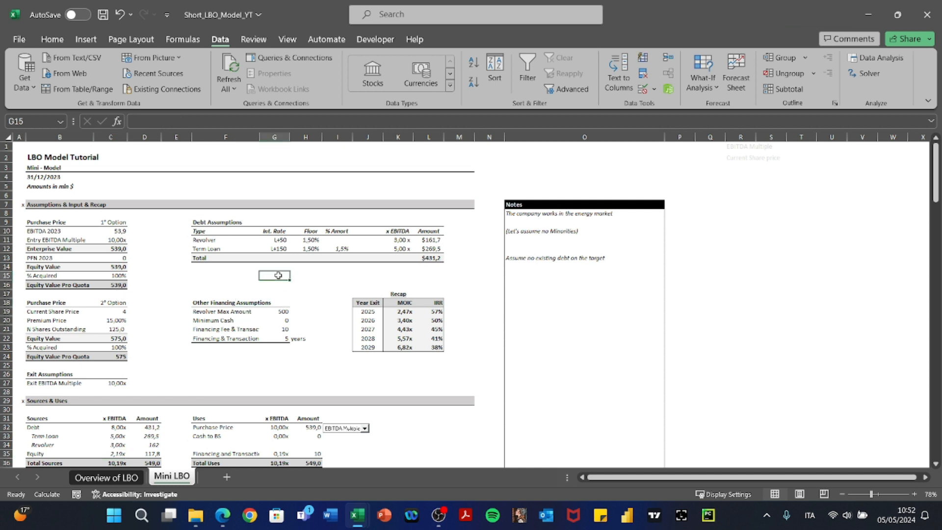